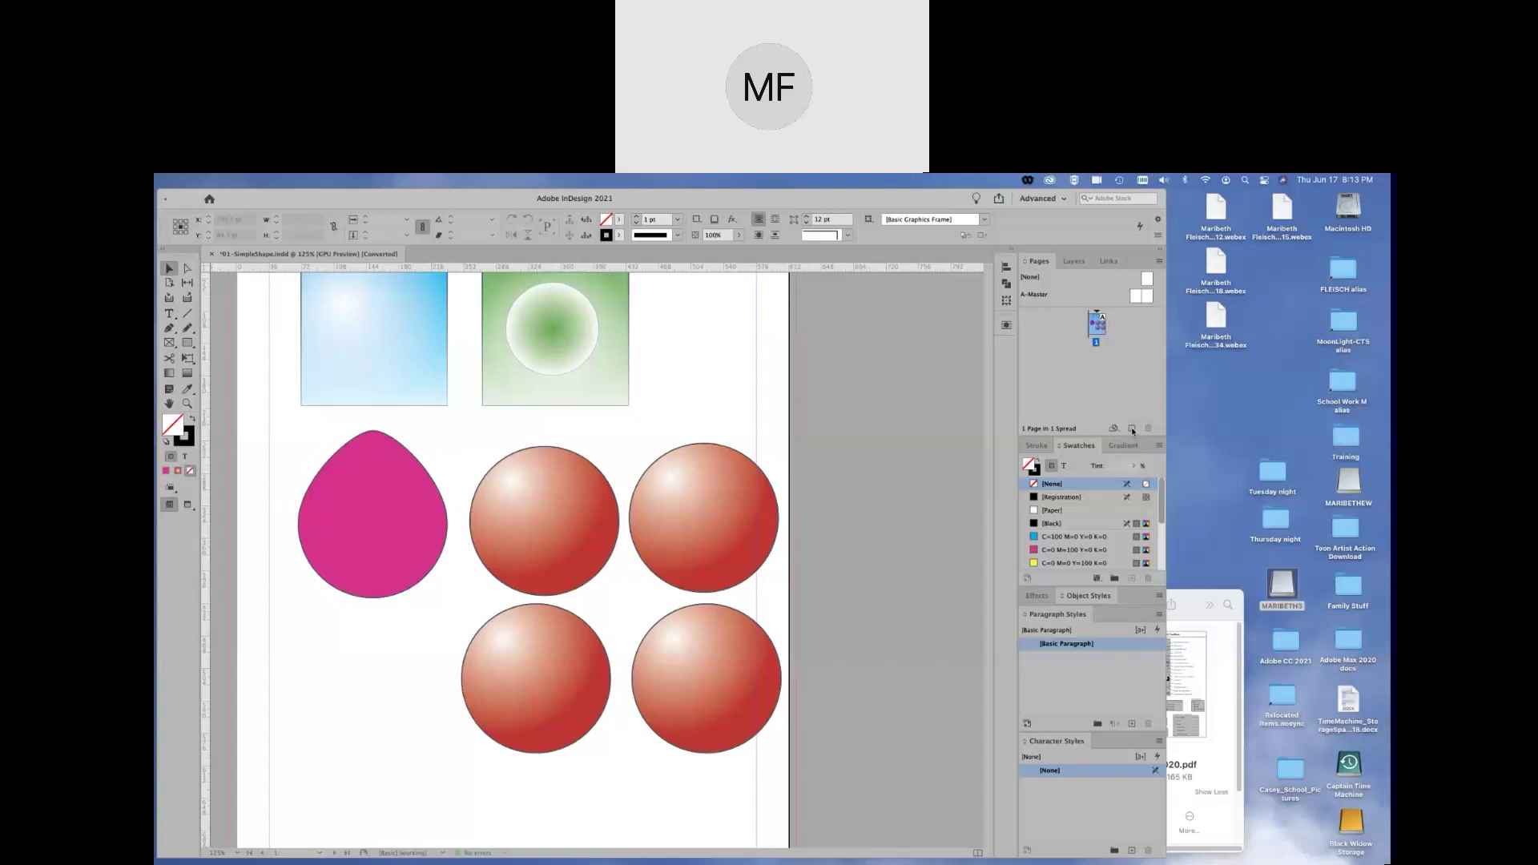
Add a new page after page 1 and display the whole blank page 2
click(1132, 430)
click(1132, 430)
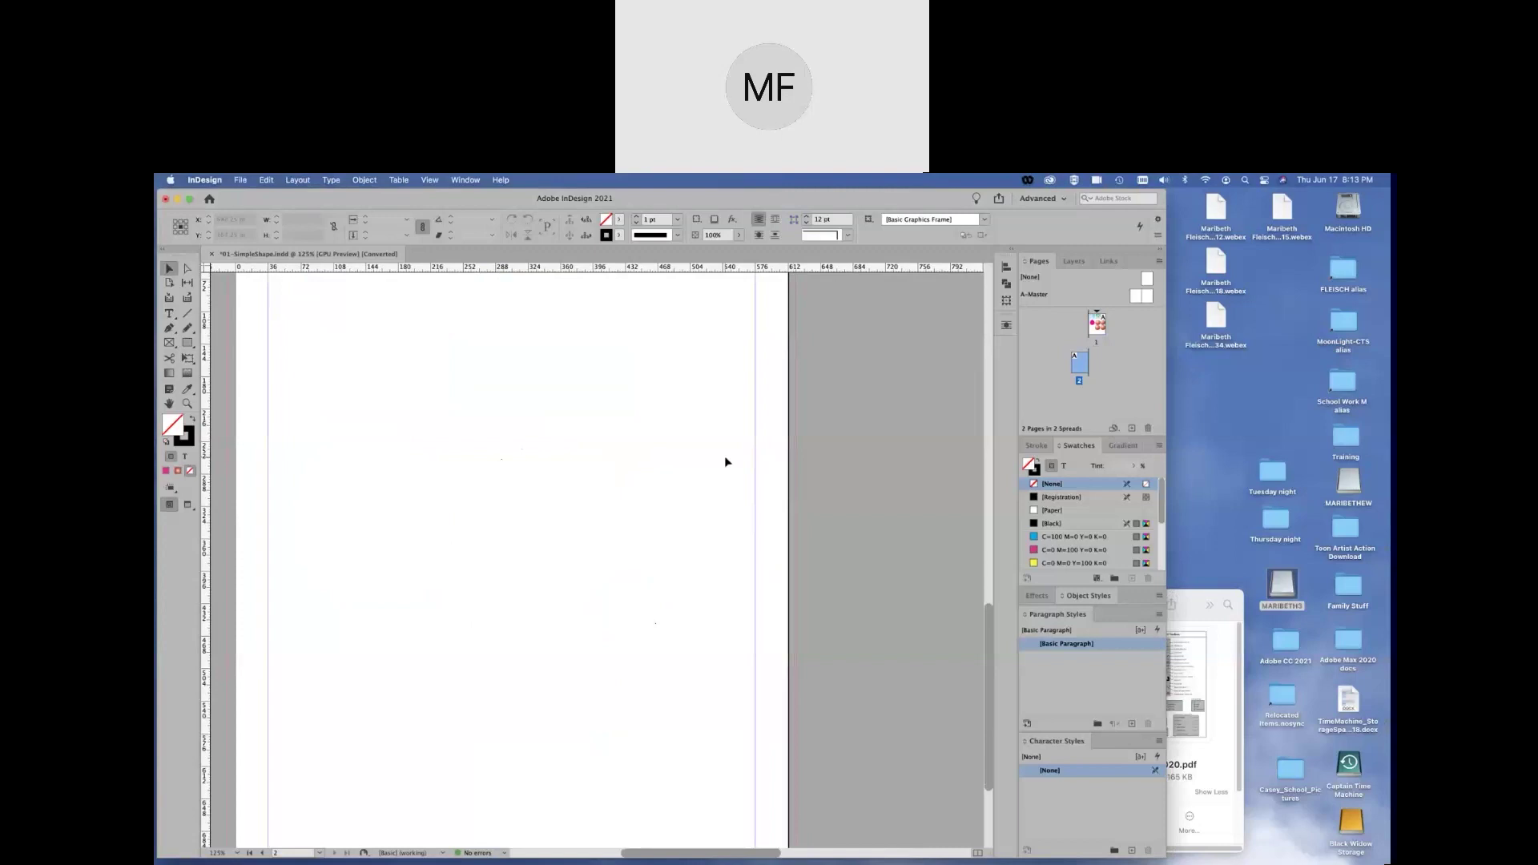
key(super+0)
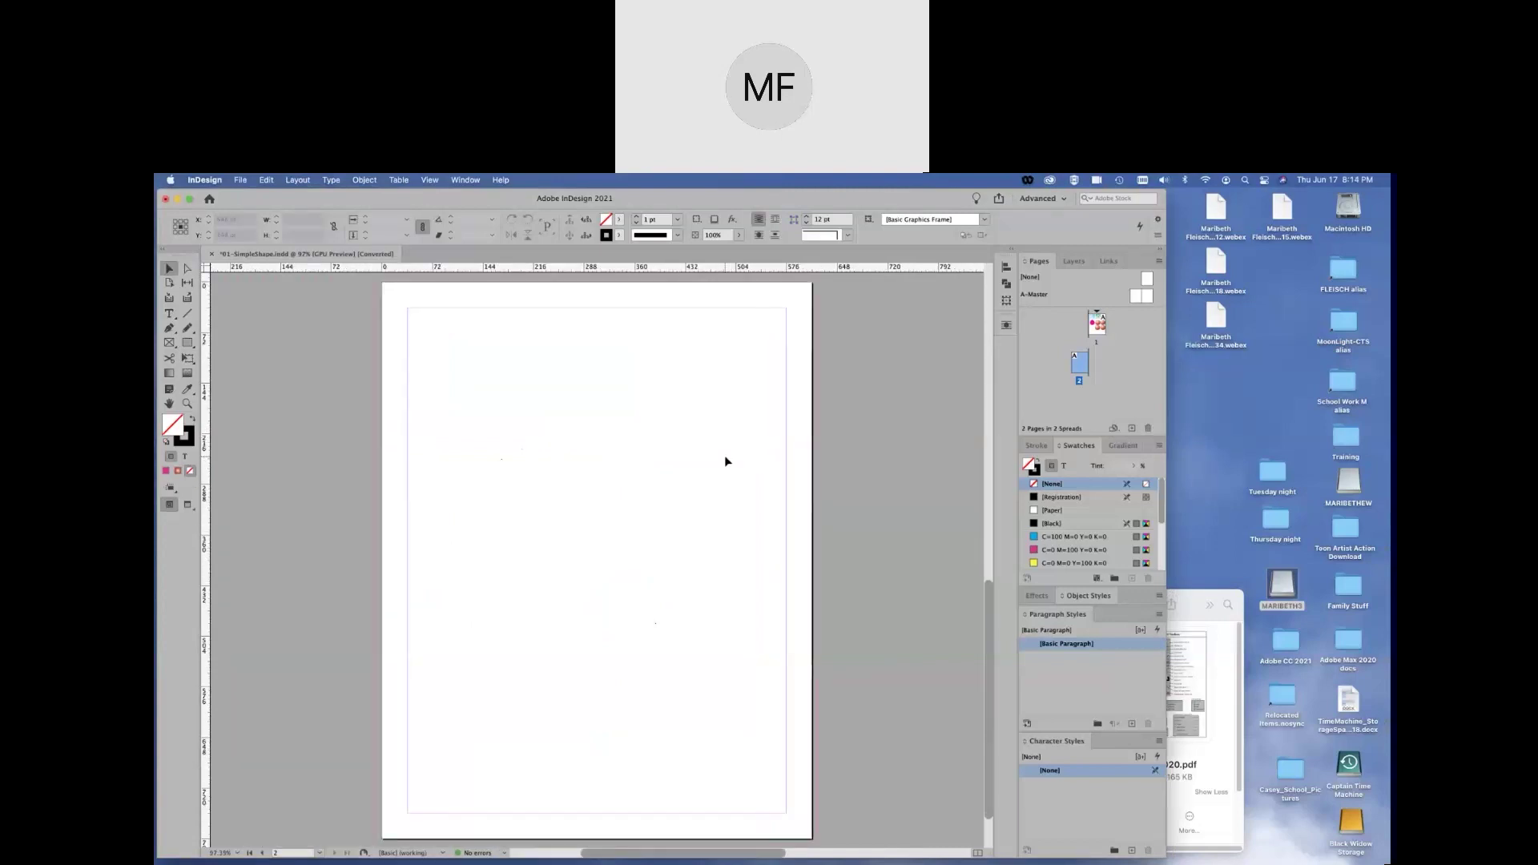
double_click(1081, 368)
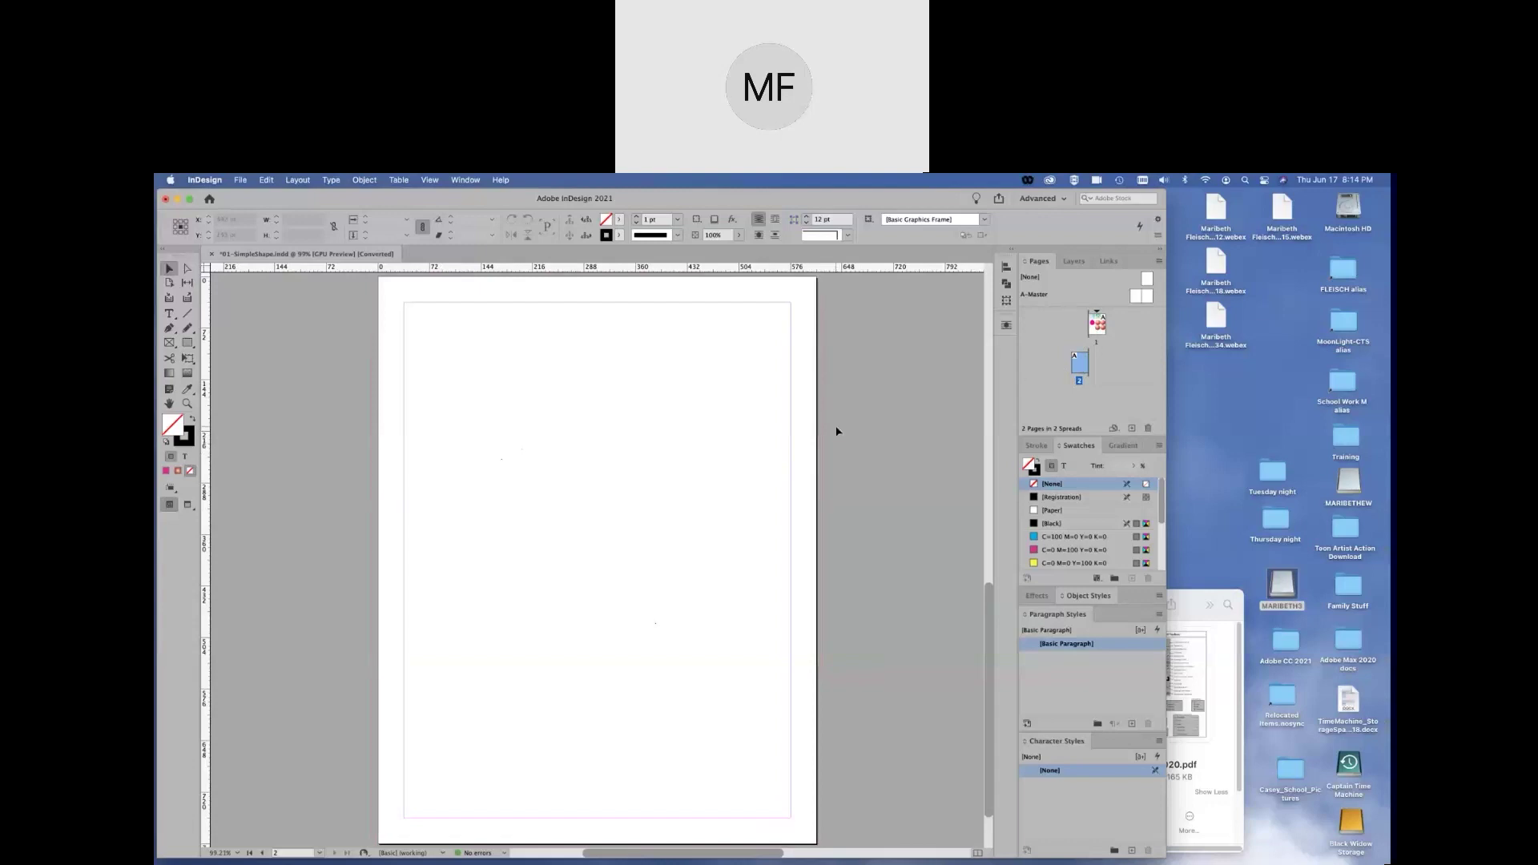
Create a text frame about 233 by 277 pt containing "ewwo3ty932 UYR;W3" in the page's upper-left area, and delete it
click(178, 316)
click(169, 316)
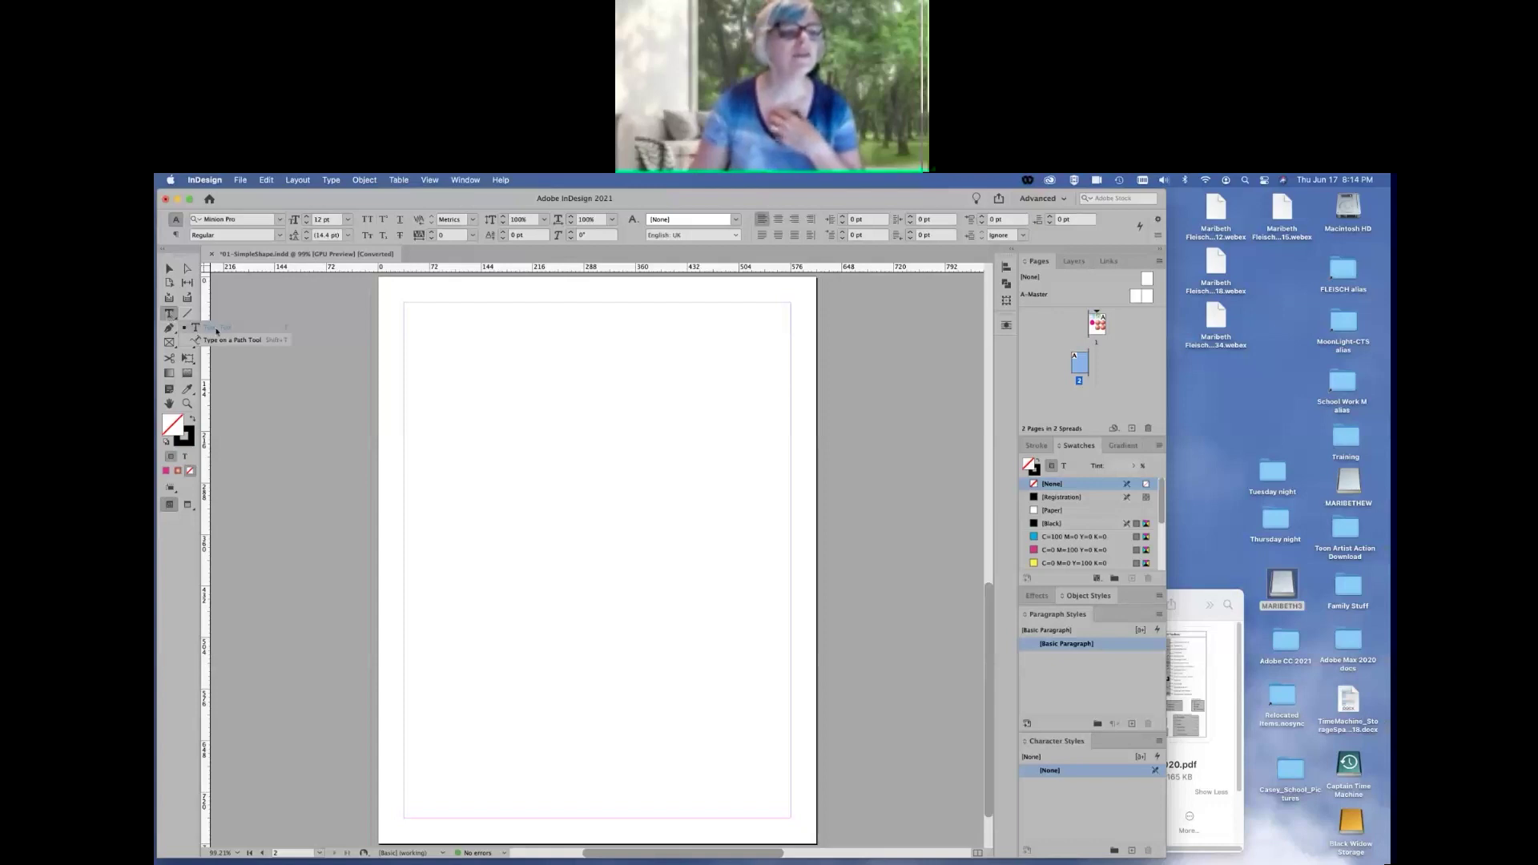
click(216, 330)
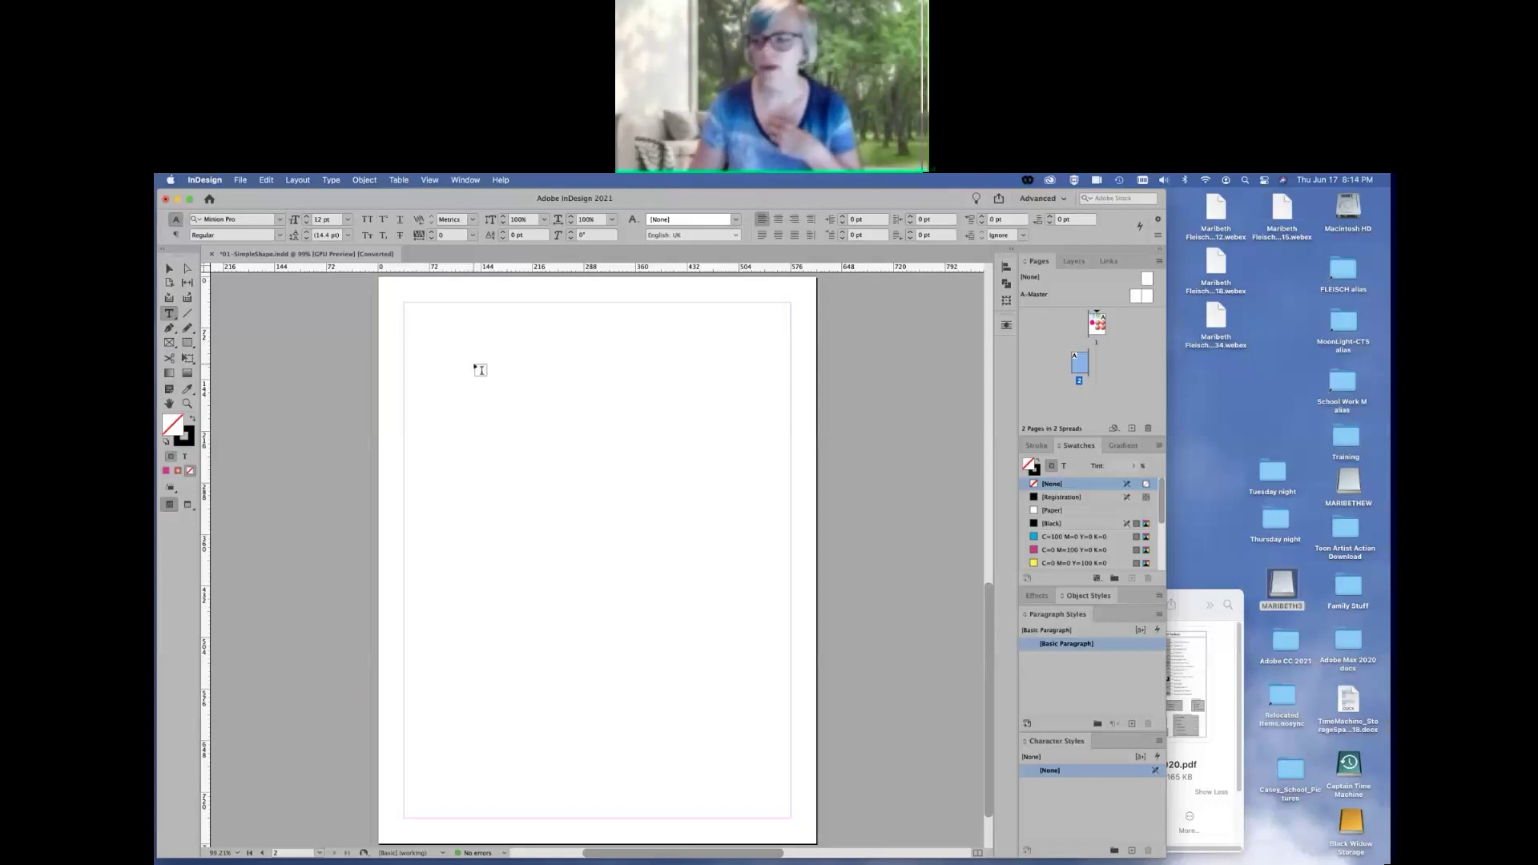
drag(416, 313, 582, 510)
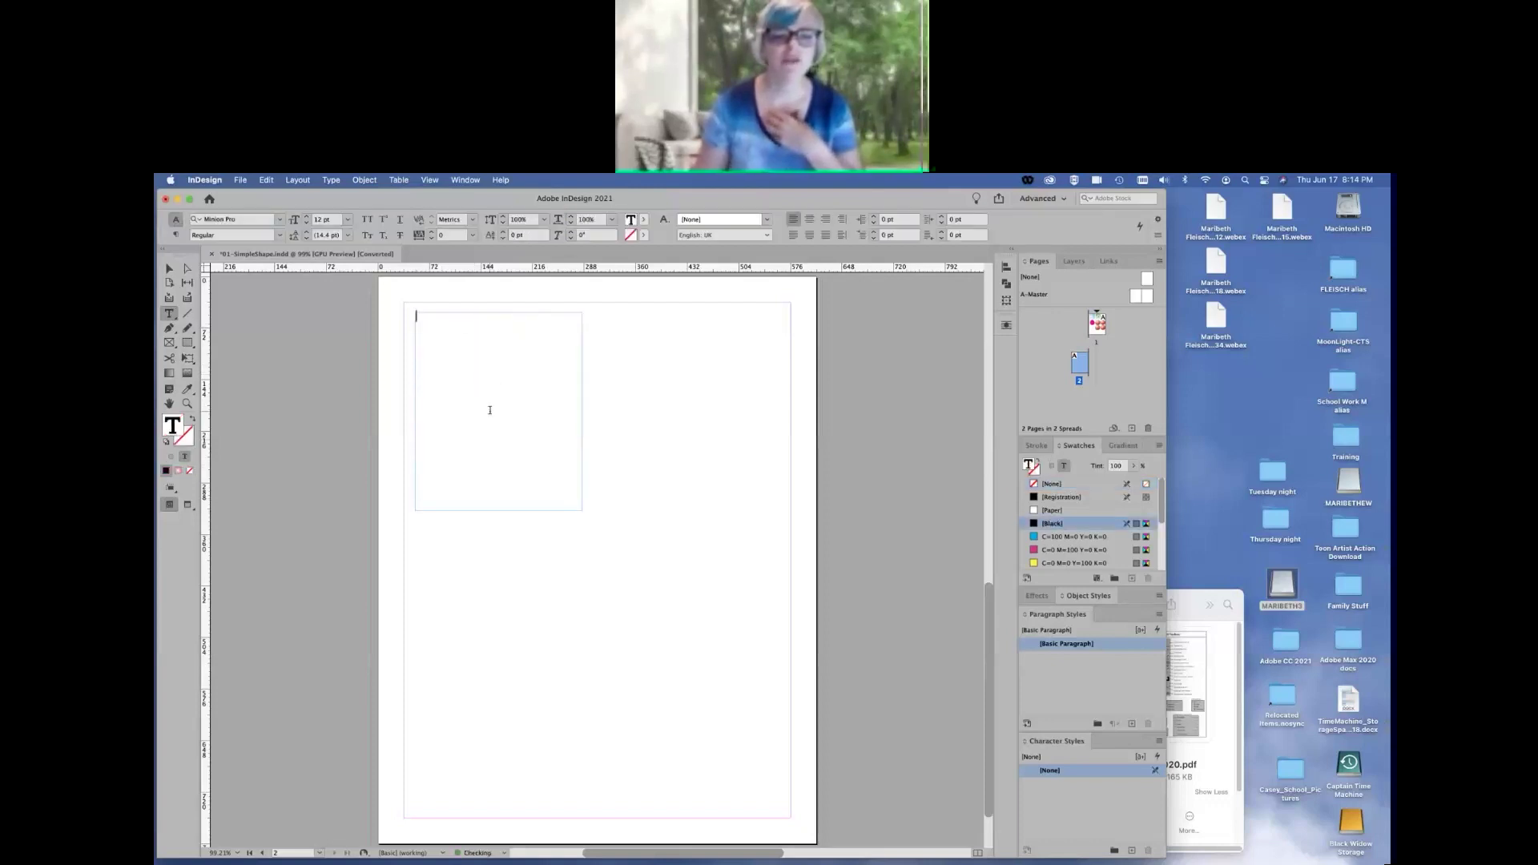
text(ewwo3ty932 UYR;W3)
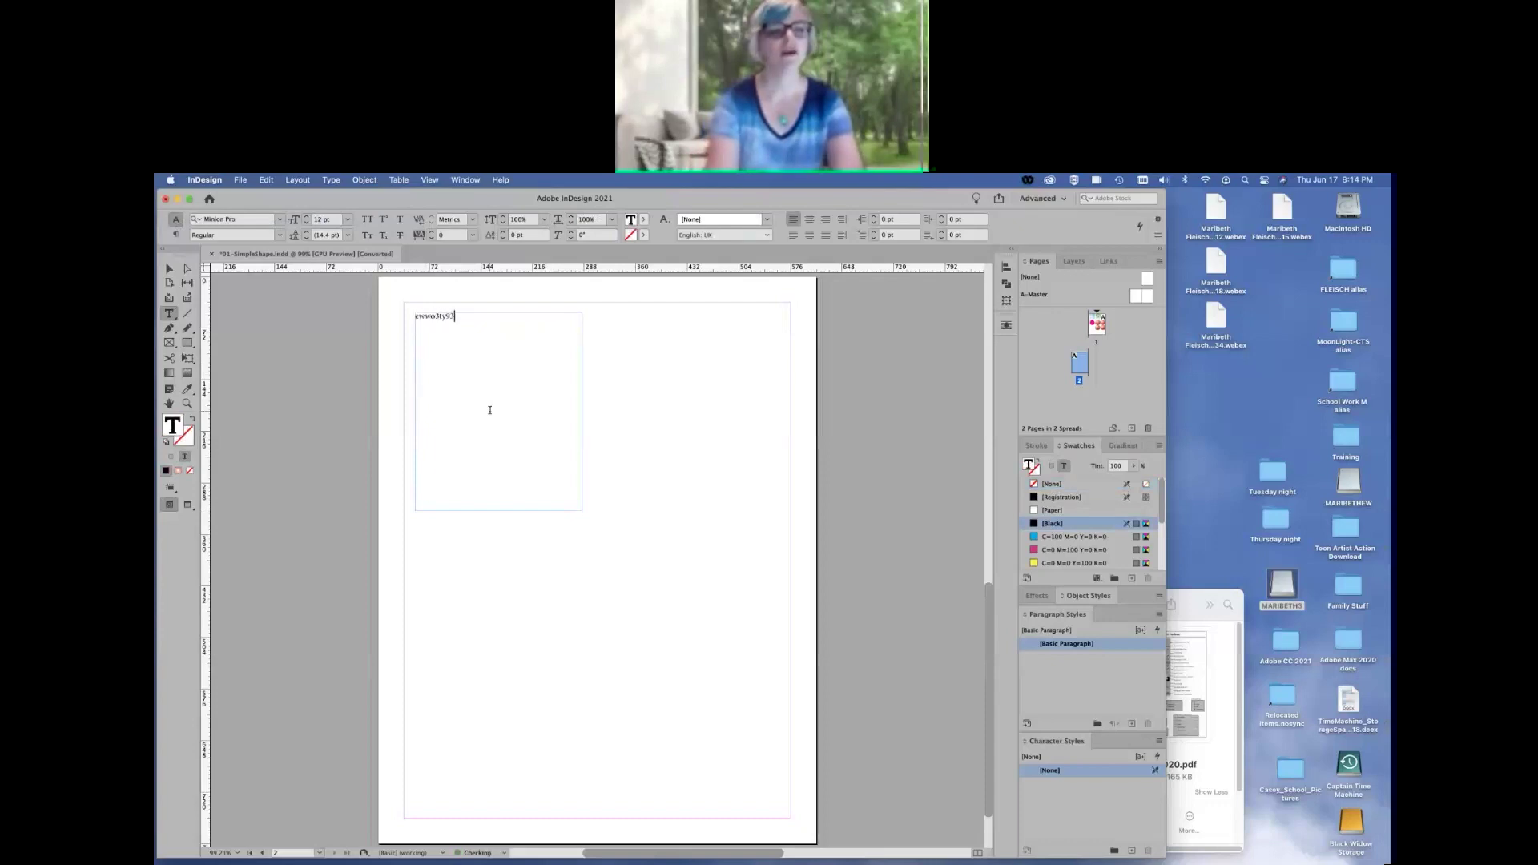
click(169, 268)
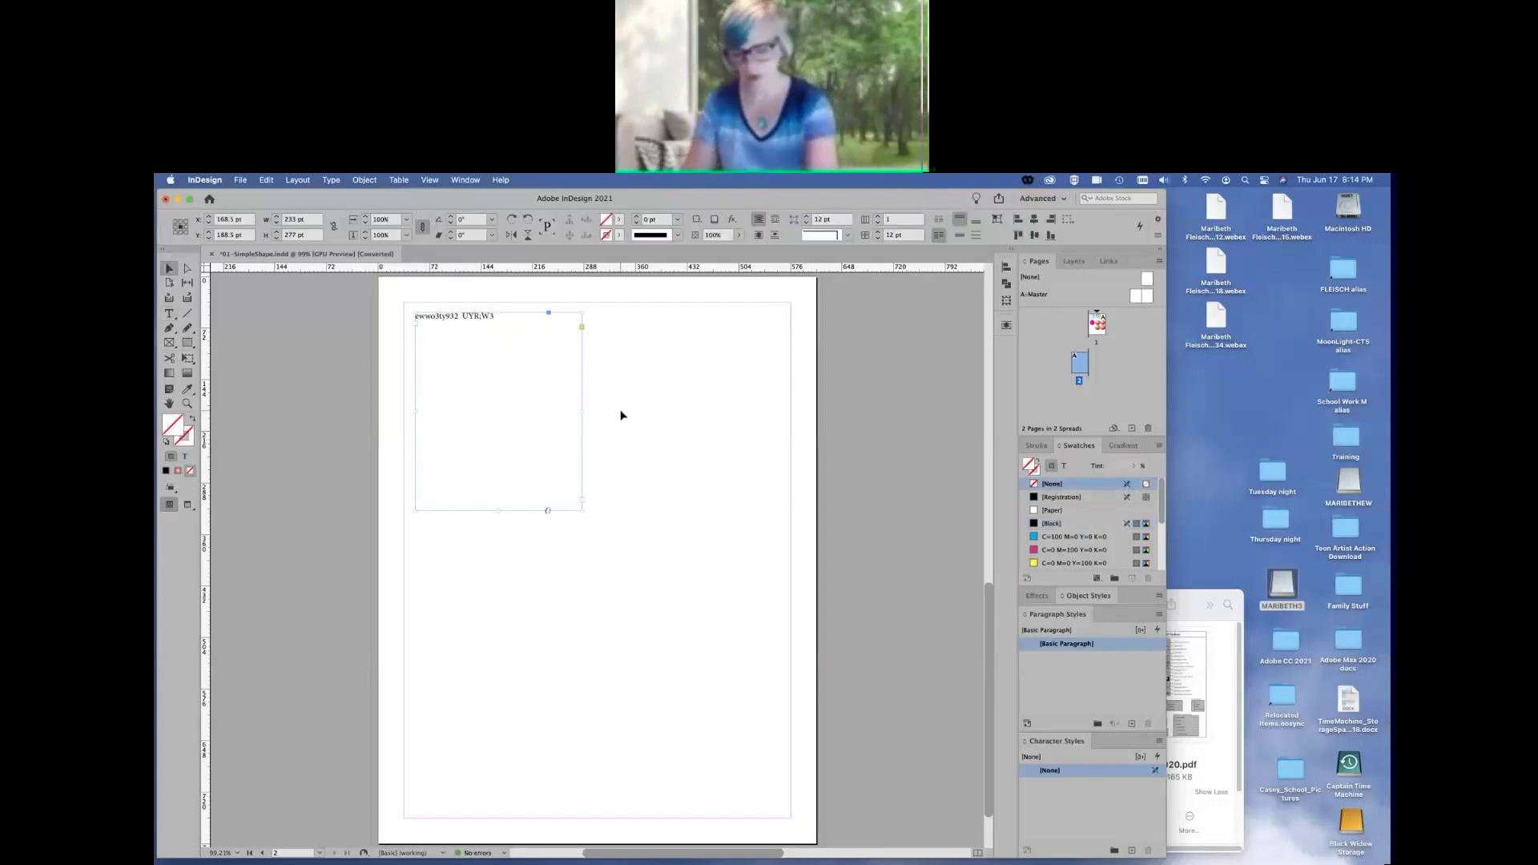
key(Delete)
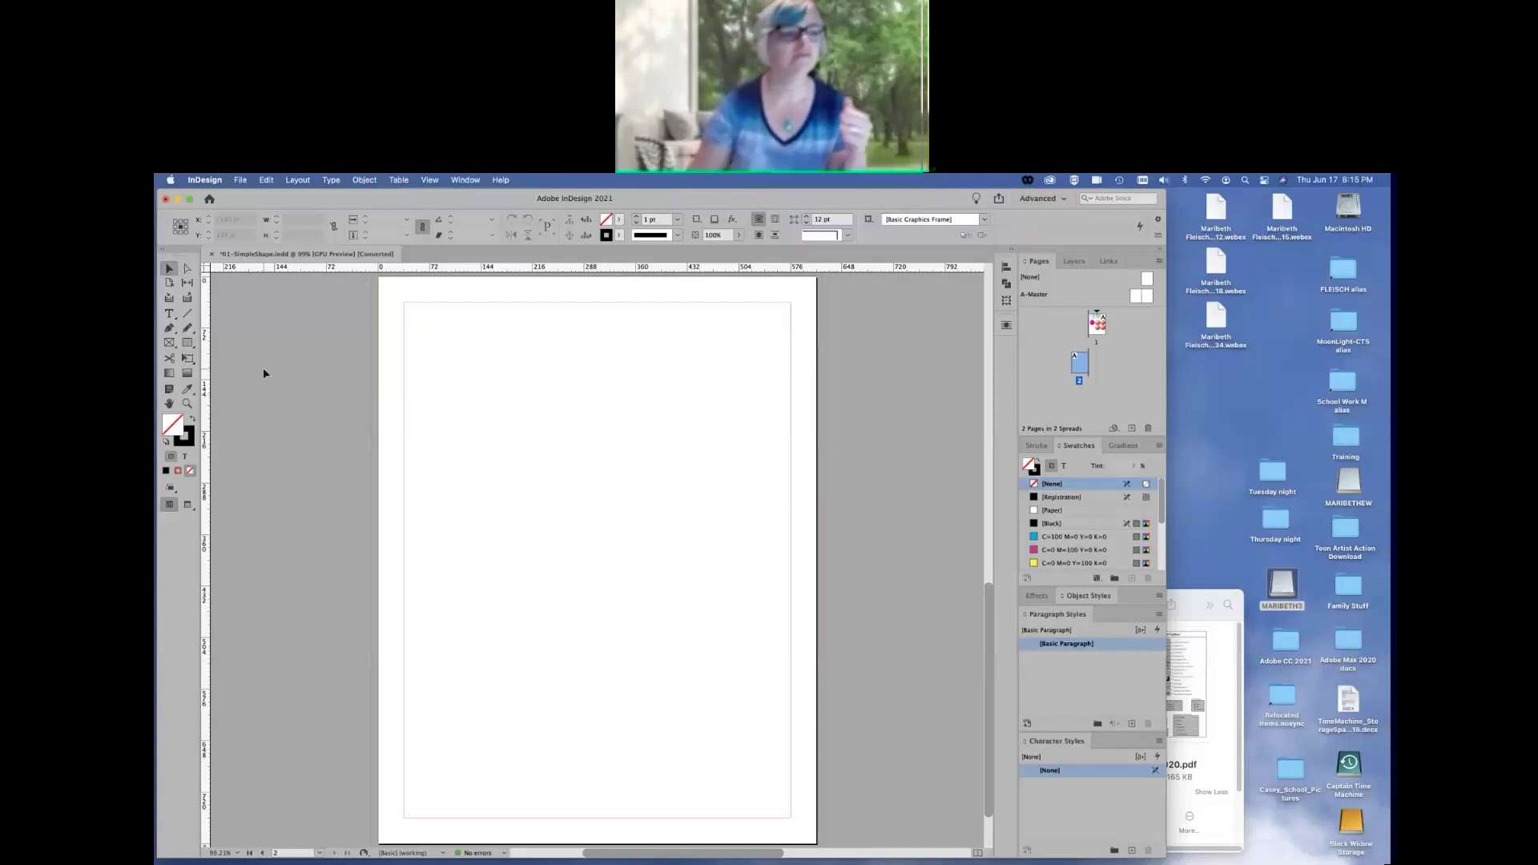
Draw five straight lines on page 2 with the Line tool, one long slanted above four that meet or cross
click(188, 315)
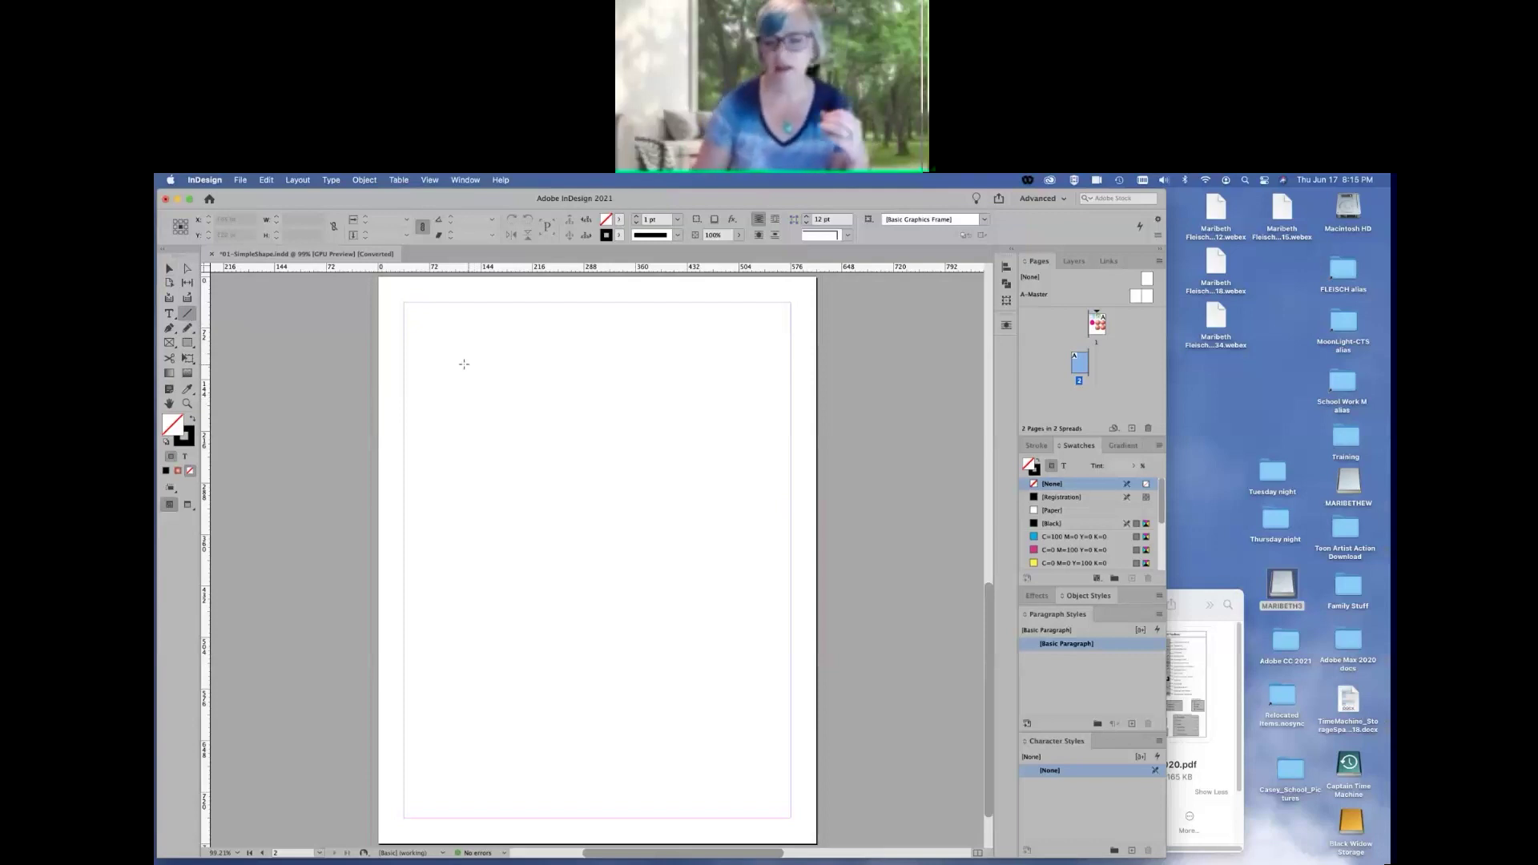
drag(451, 346, 757, 431)
drag(558, 458, 558, 647)
drag(495, 514, 657, 609)
drag(559, 458, 750, 516)
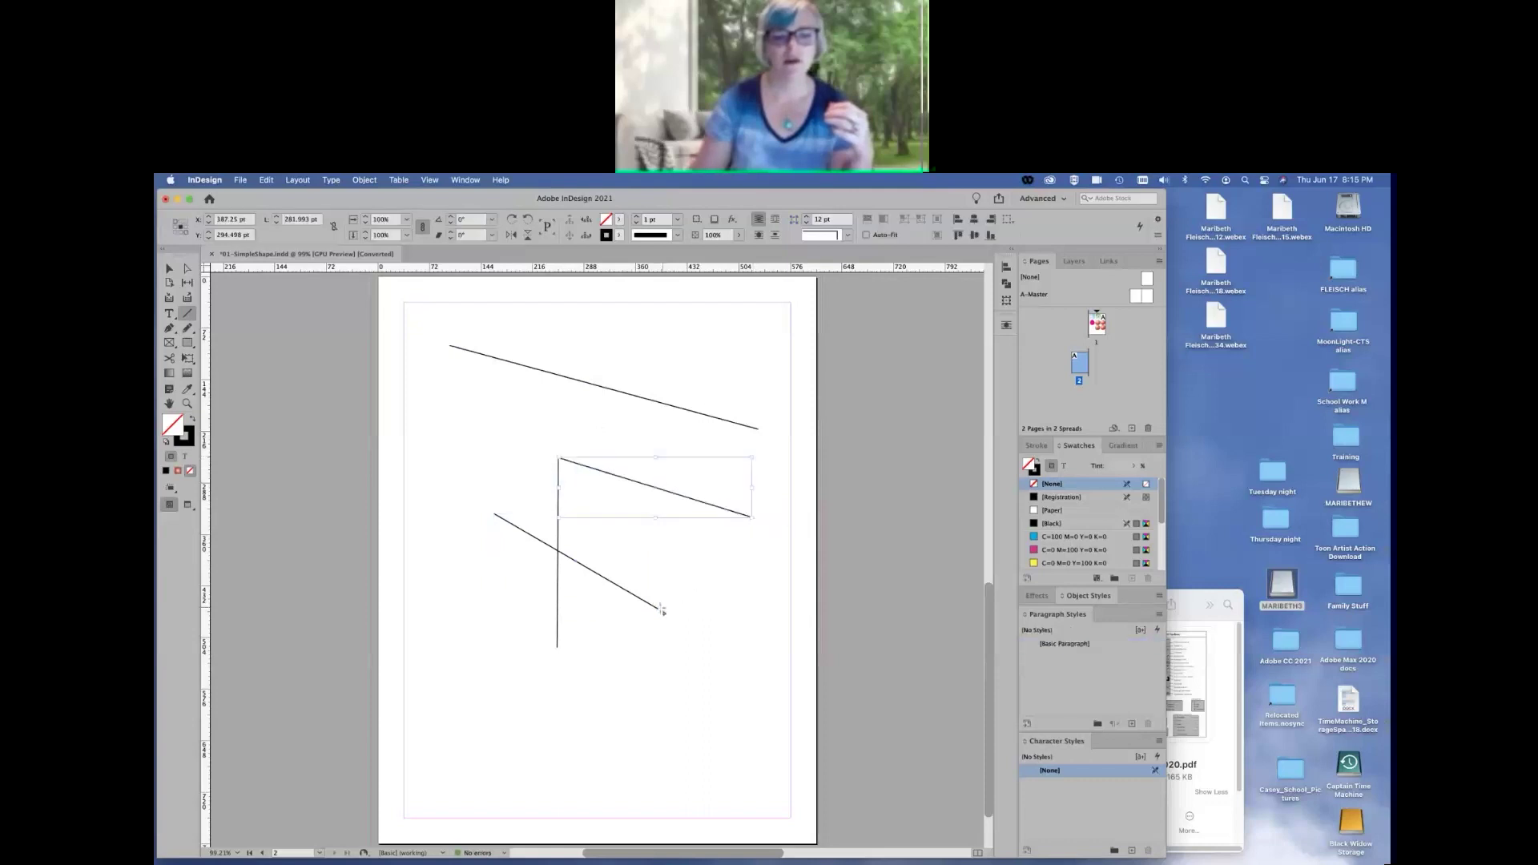
drag(657, 609, 751, 518)
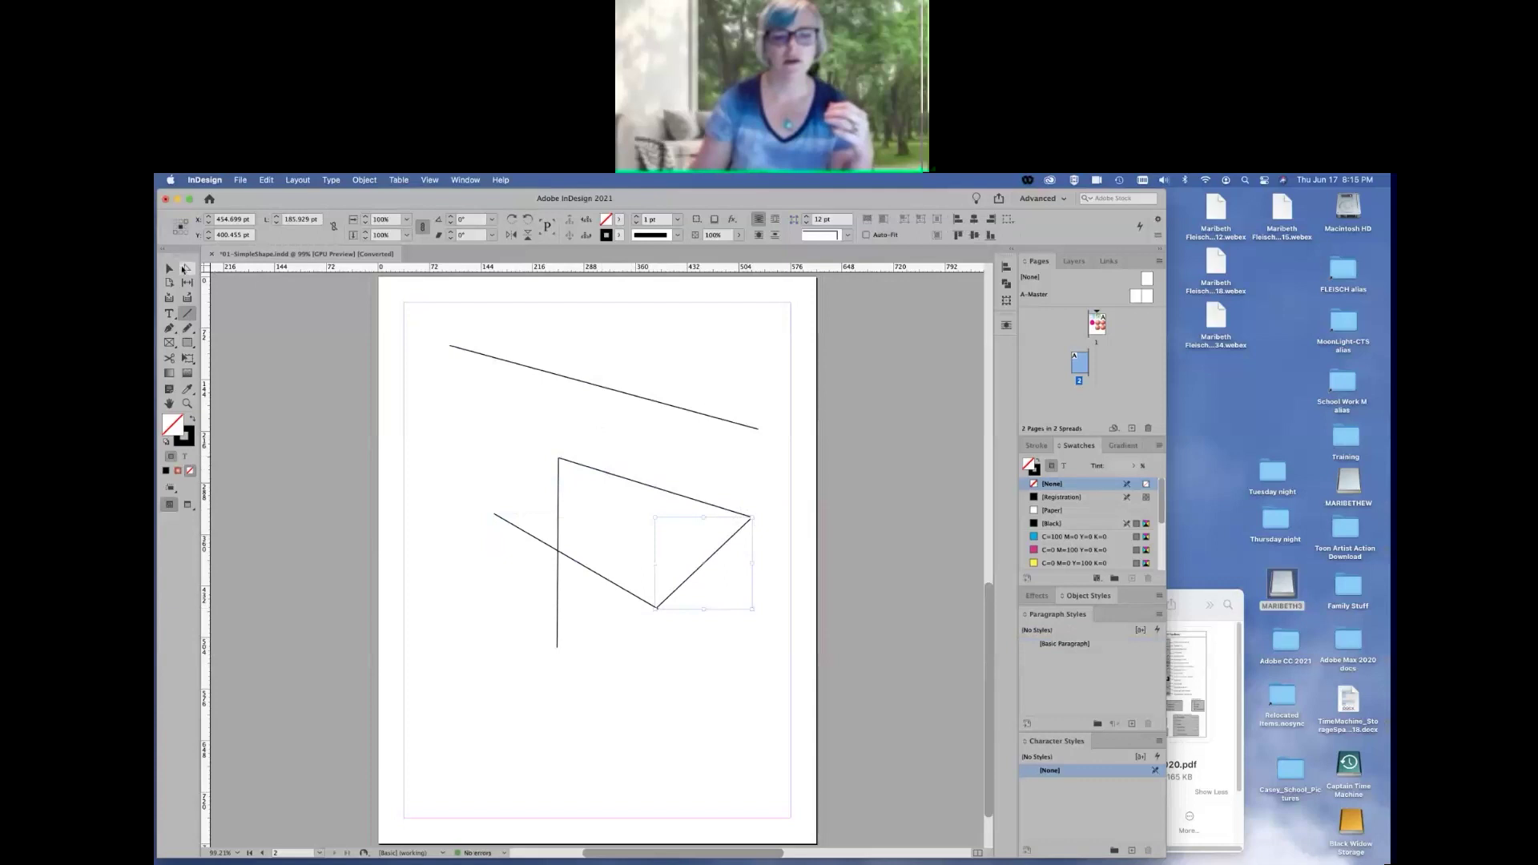
Move the short diagonal line slightly and shift the crossing diagonal line to the right, separating them from the other lines
click(186, 268)
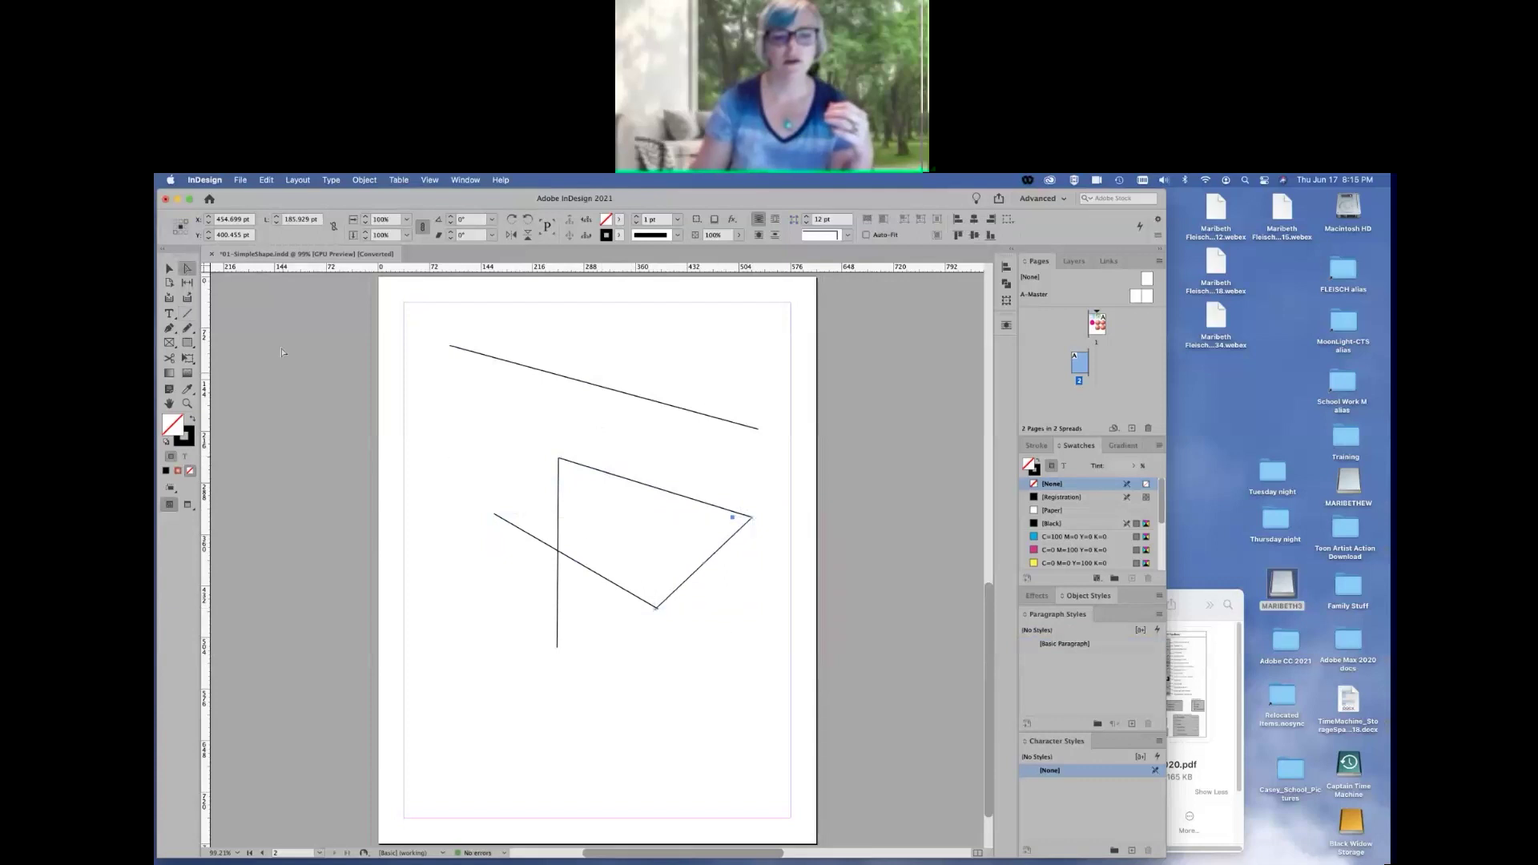
key(v)
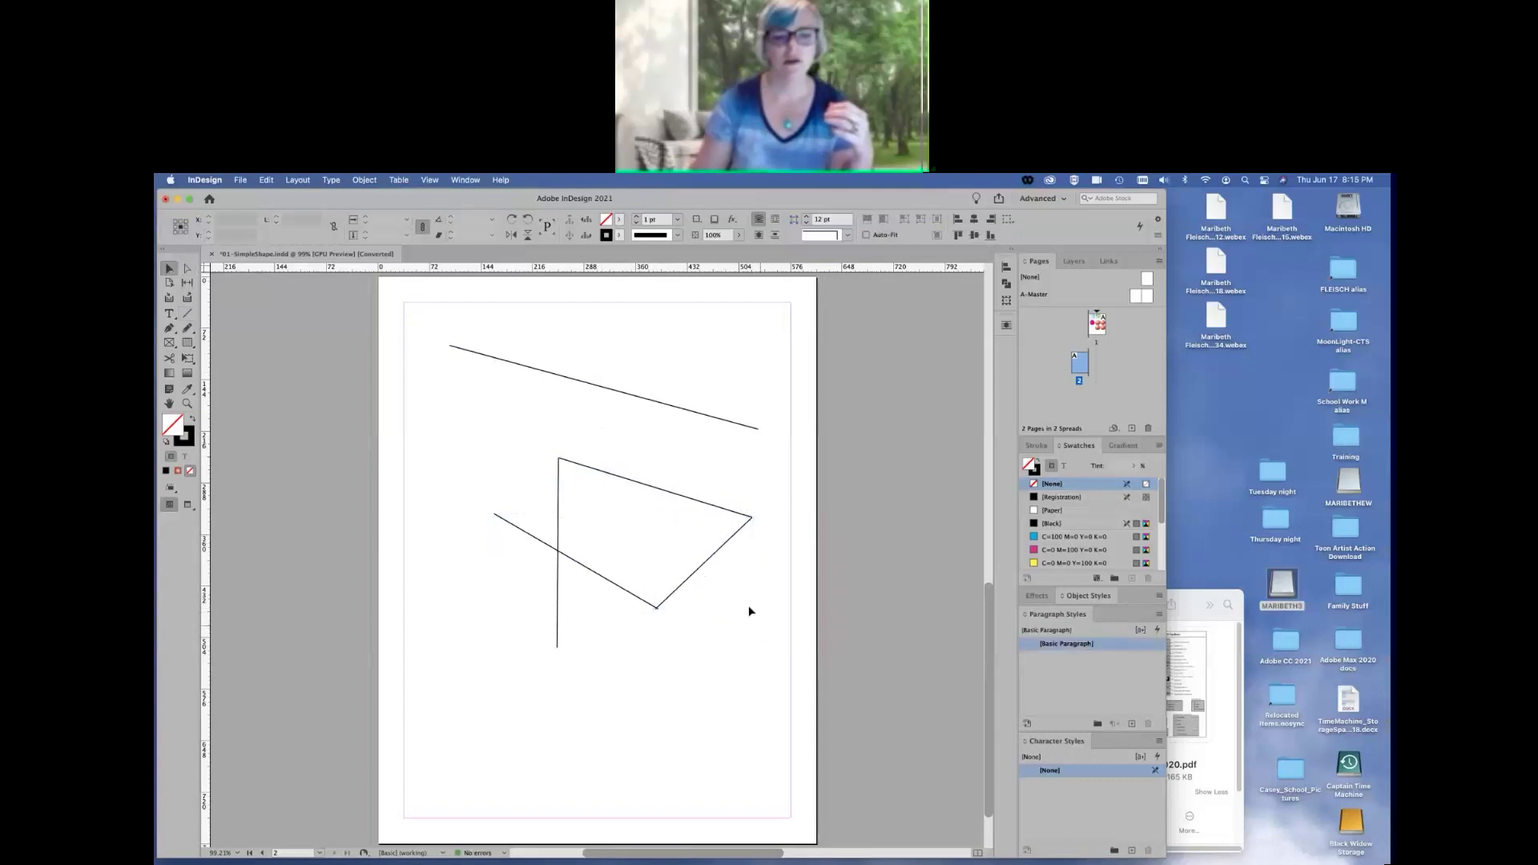
click(763, 631)
drag(717, 555, 731, 565)
drag(634, 598, 754, 576)
click(435, 448)
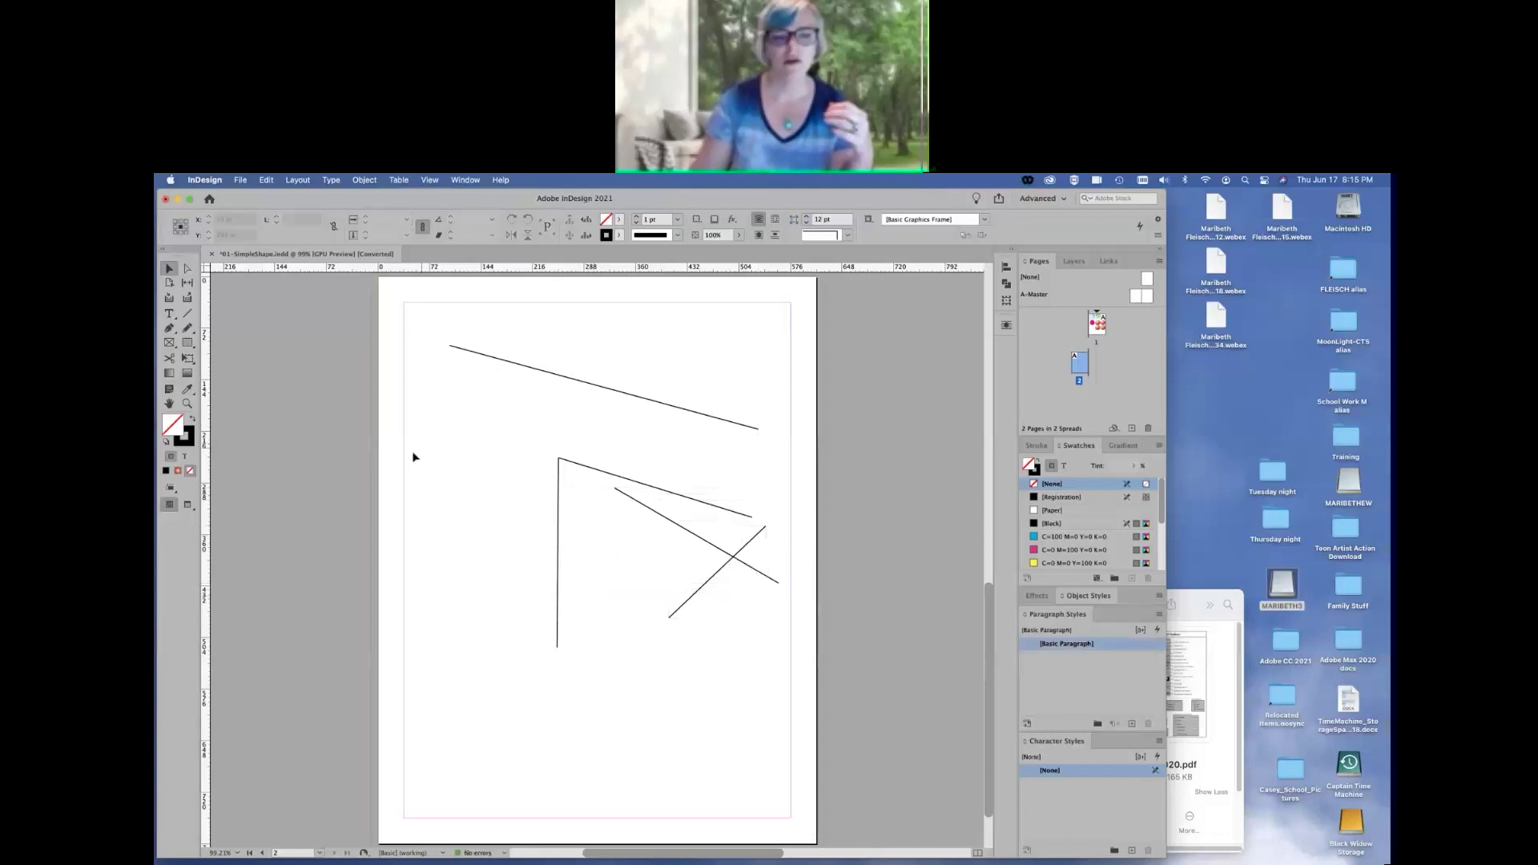
Draw a perfectly vertical line about 505 pt long and a perfectly horizontal line about 409 pt long
click(187, 313)
drag(484, 395, 484, 755)
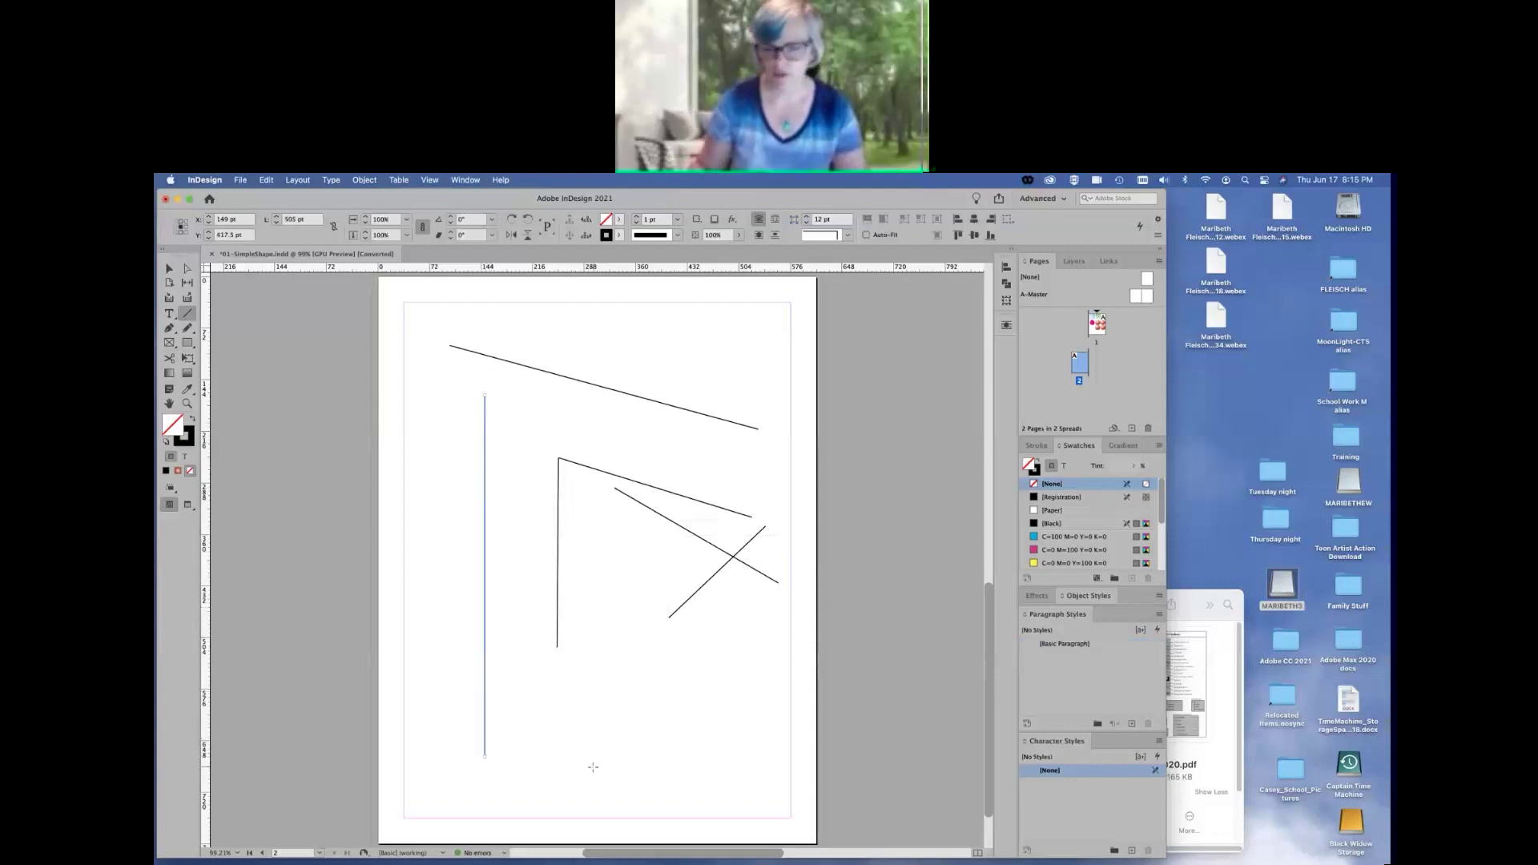
drag(537, 705, 829, 705)
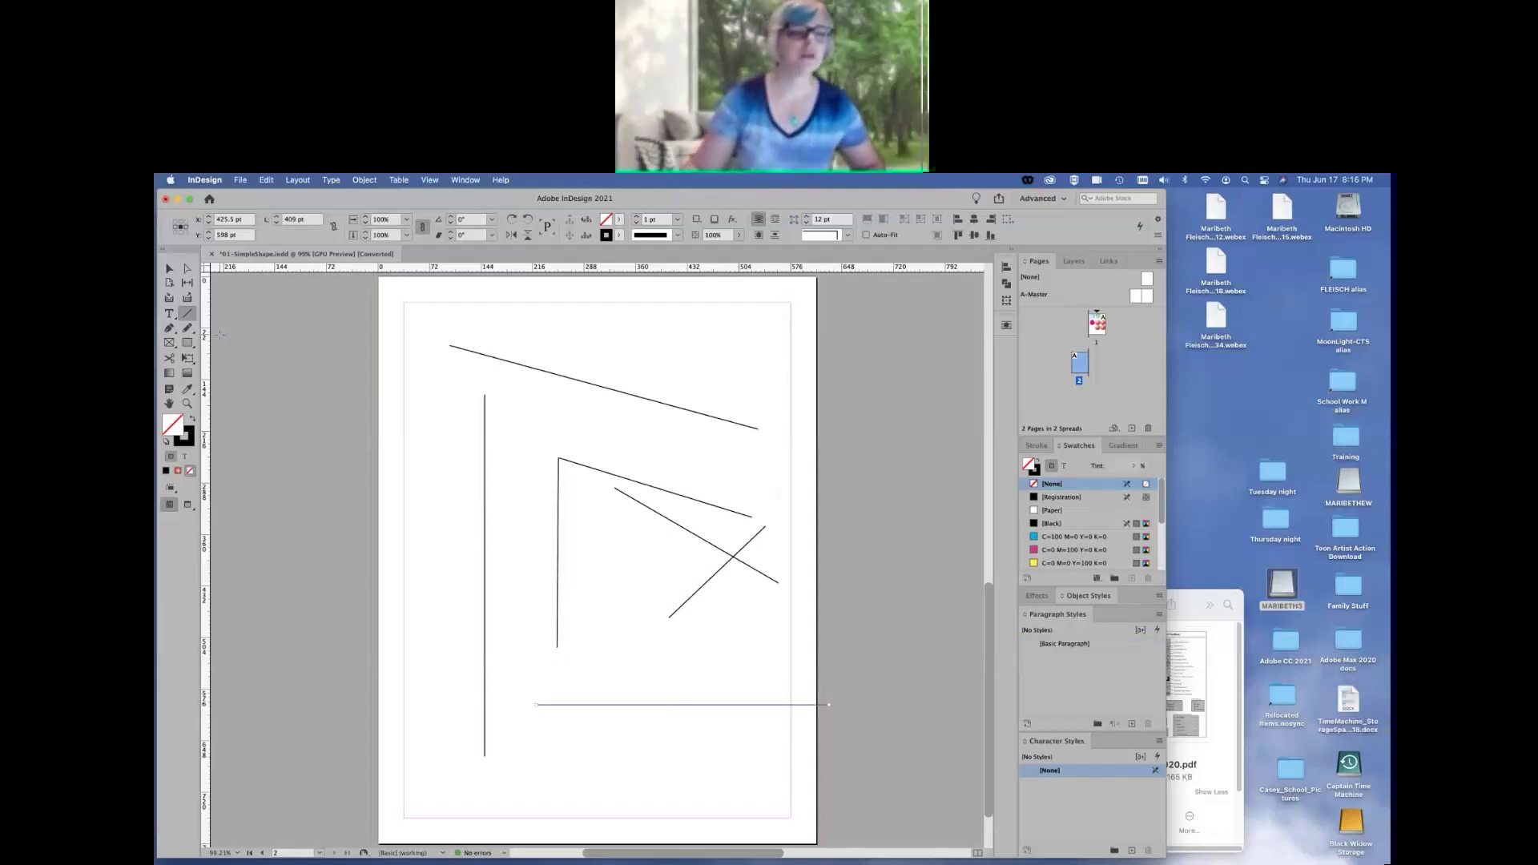
Select all the straight lines on page 2 and delete them
click(169, 268)
click(645, 353)
mouse_move(862, 355)
mouse_down()
mouse_move(559, 721)
mouse_move(443, 732)
mouse_up()
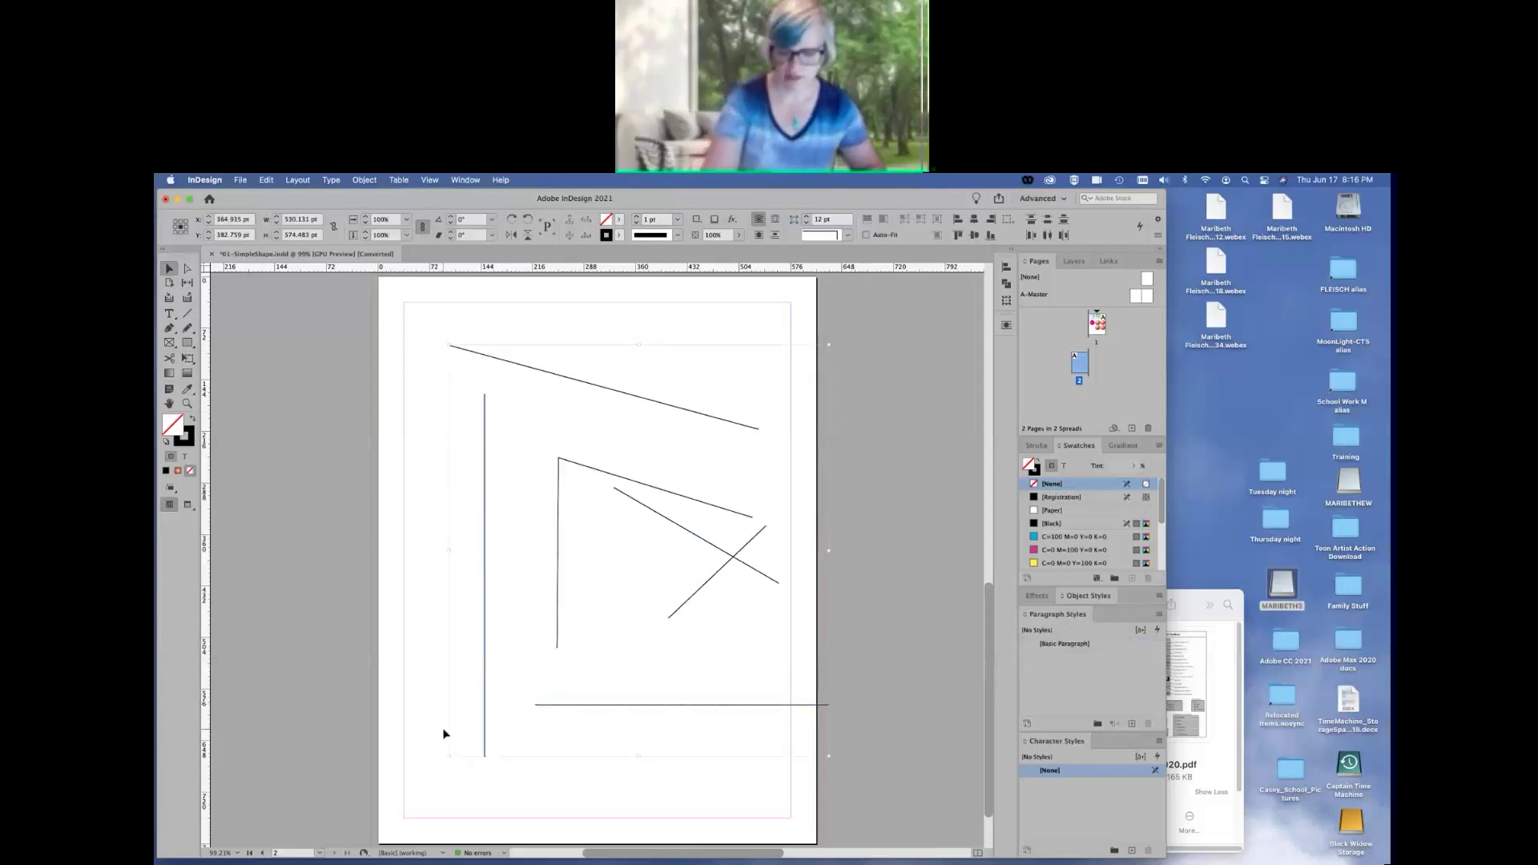
key(Delete)
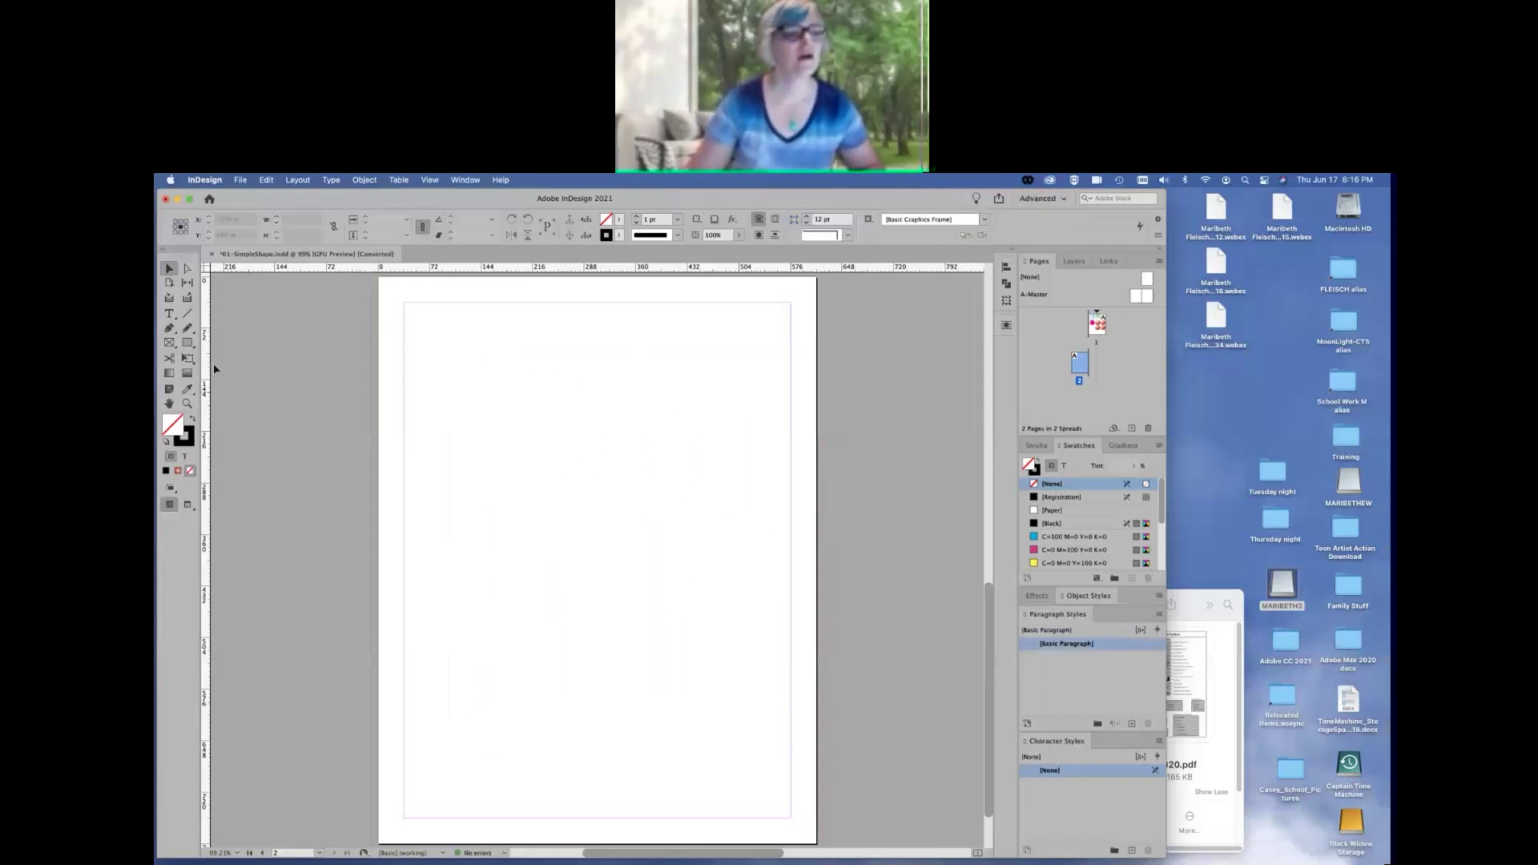
Draw a freehand winding curve about 350 by 460 pt and three nearly straight crossing strokes with the Pencil tool
click(189, 330)
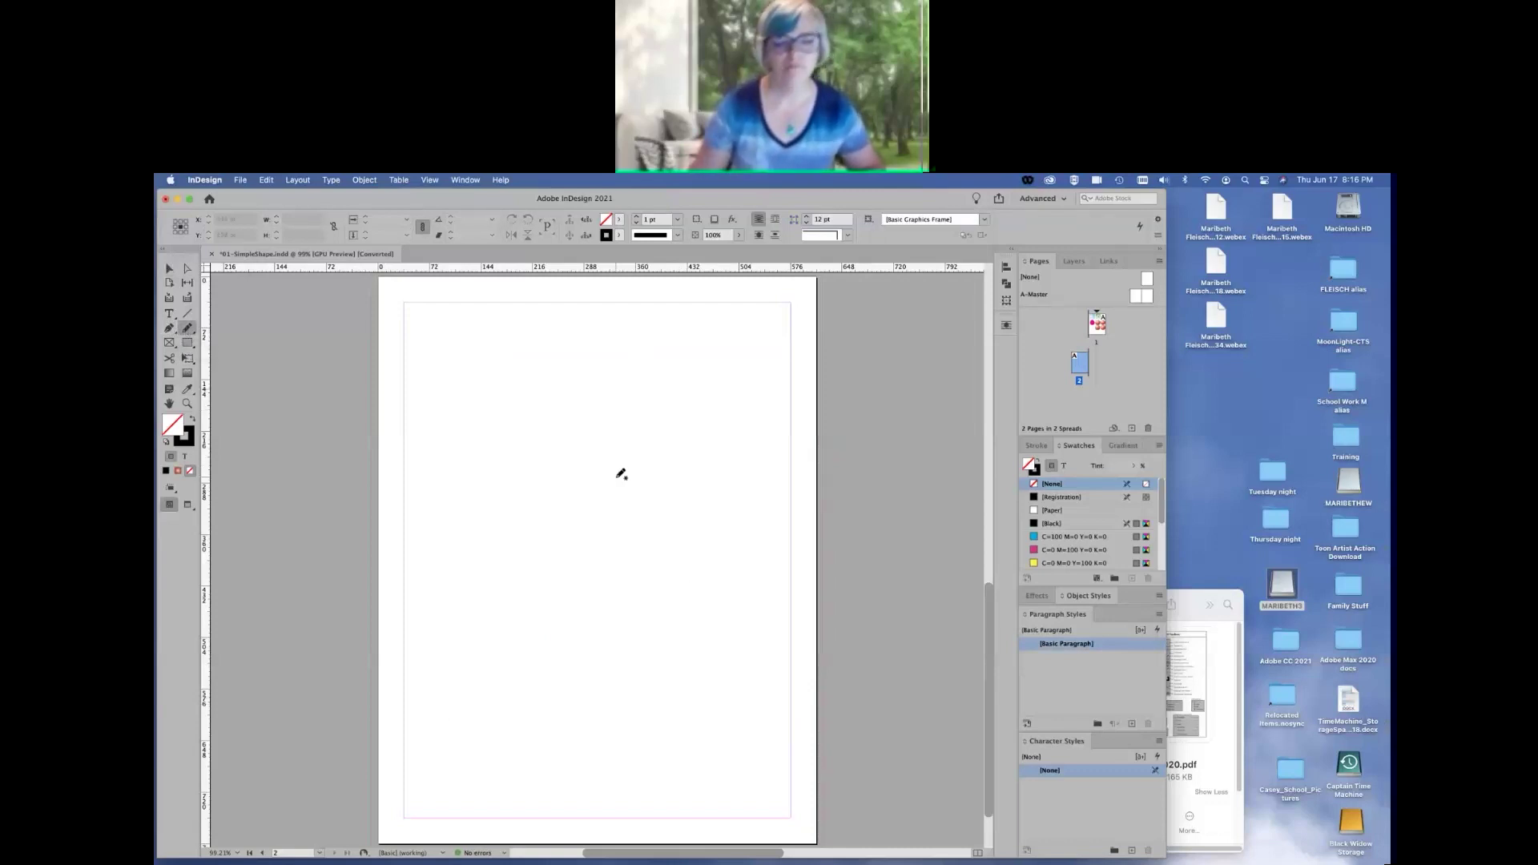
mouse_move(462, 406)
mouse_down()
mouse_move(560, 379)
mouse_move(496, 467)
mouse_move(626, 461)
mouse_move(575, 601)
mouse_move(706, 658)
mouse_move(633, 702)
mouse_up()
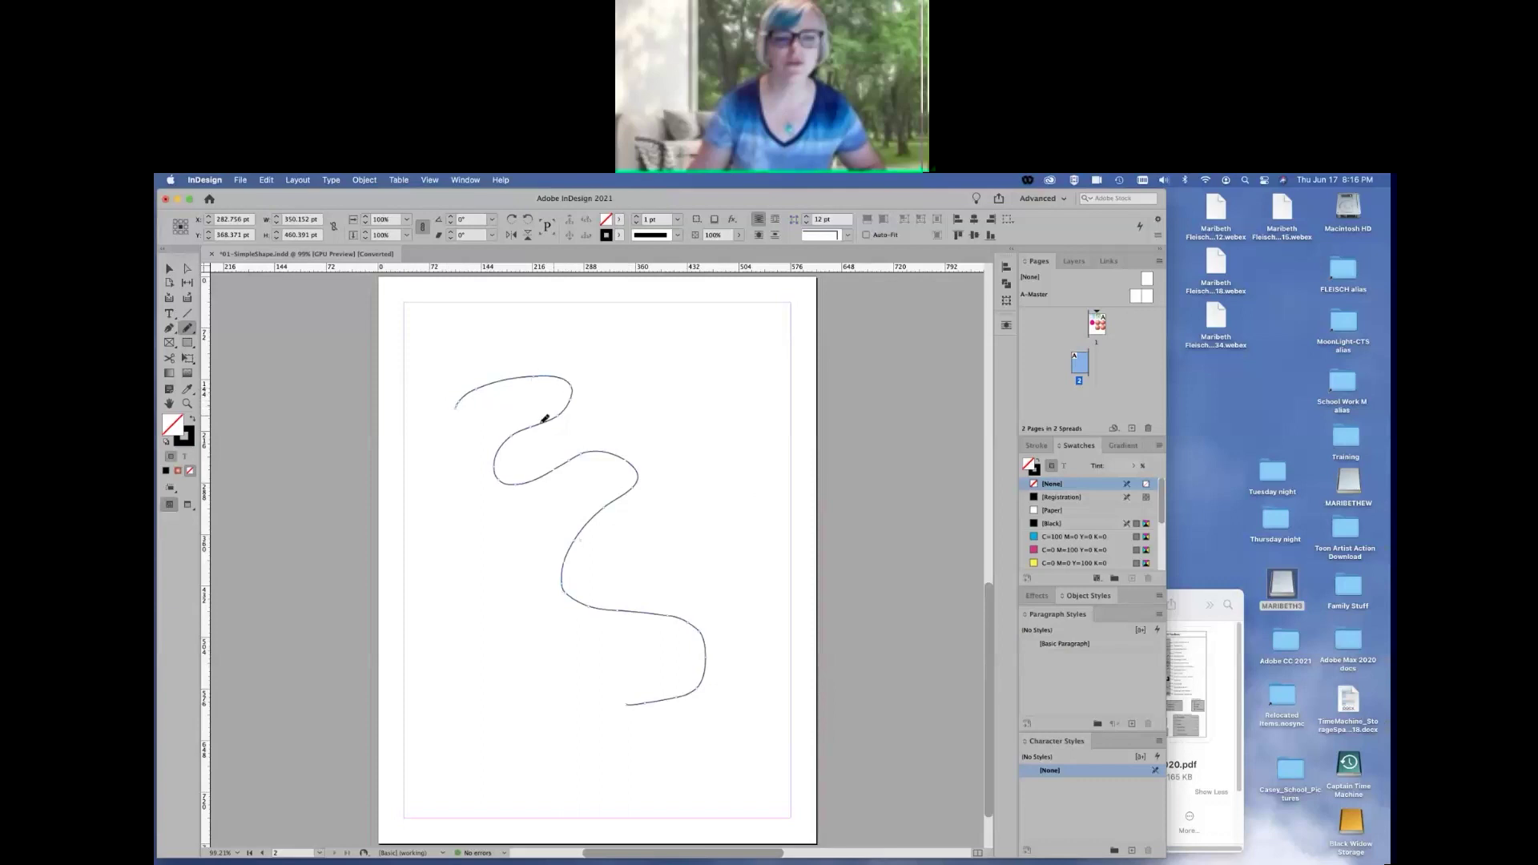
click(451, 499)
drag(490, 673, 497, 724)
drag(495, 523, 567, 757)
drag(413, 628, 723, 510)
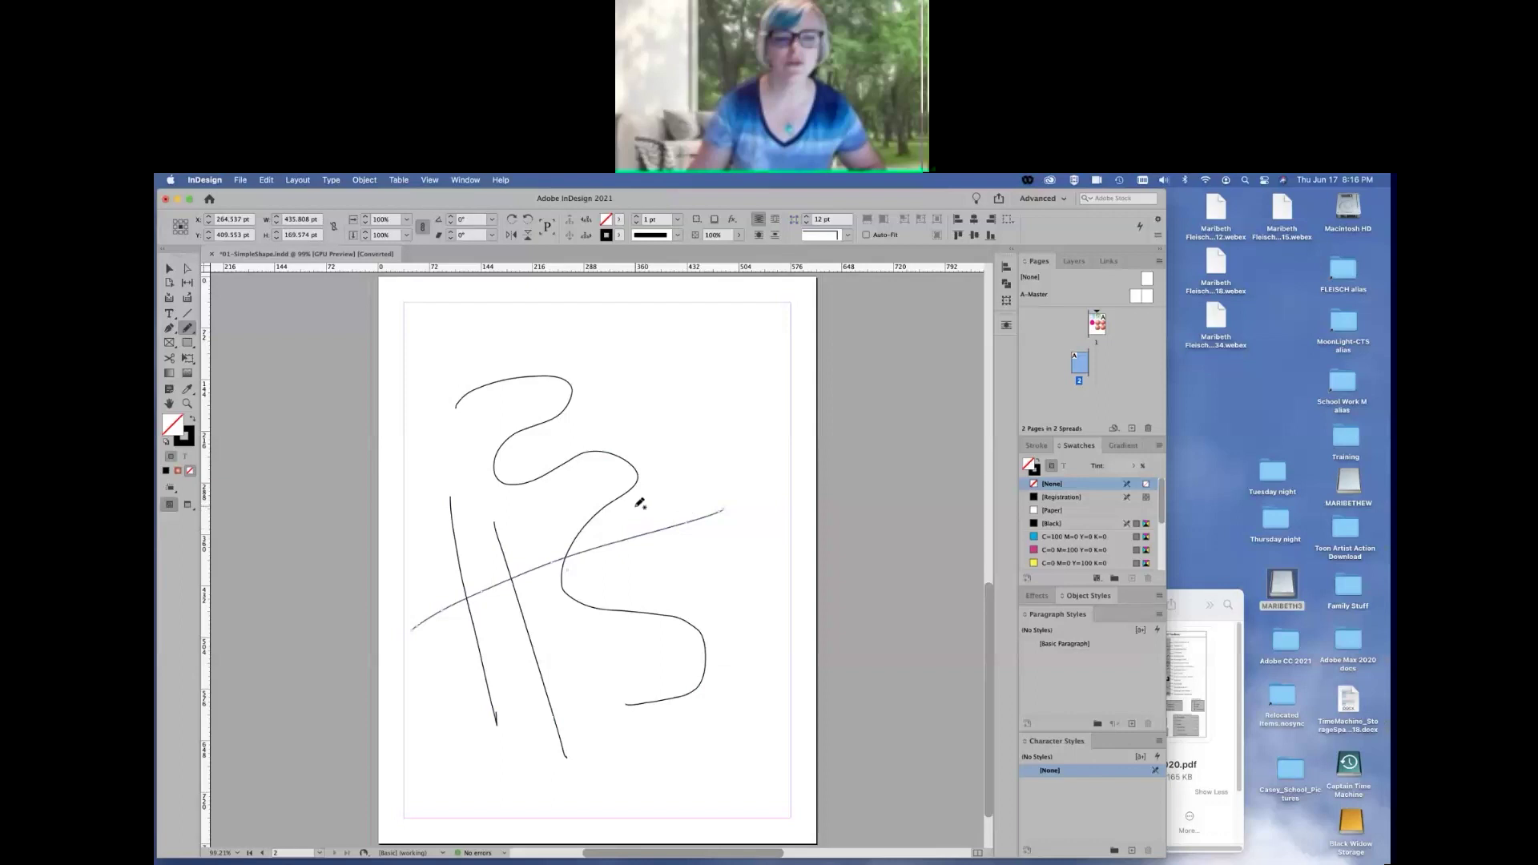
Select all the pencil strokes on page 2 and delete them
key(v)
click(606, 399)
mouse_move(392, 347)
mouse_down()
mouse_move(531, 593)
mouse_move(766, 773)
mouse_up()
key(Delete)
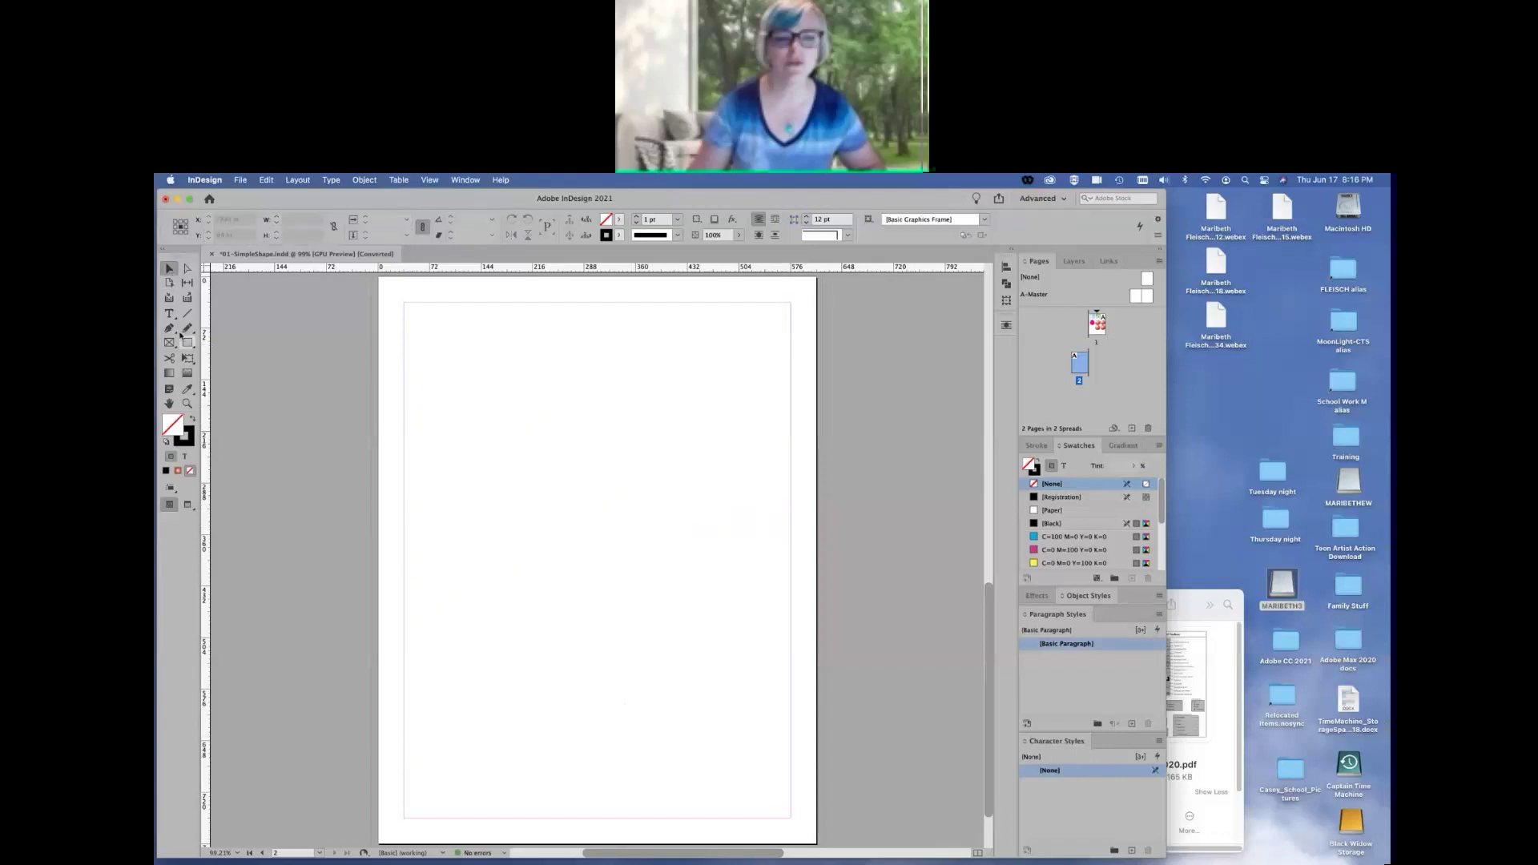
Draw an open zigzag path of five straight segments across the page's upper part with the Pen tool
click(169, 328)
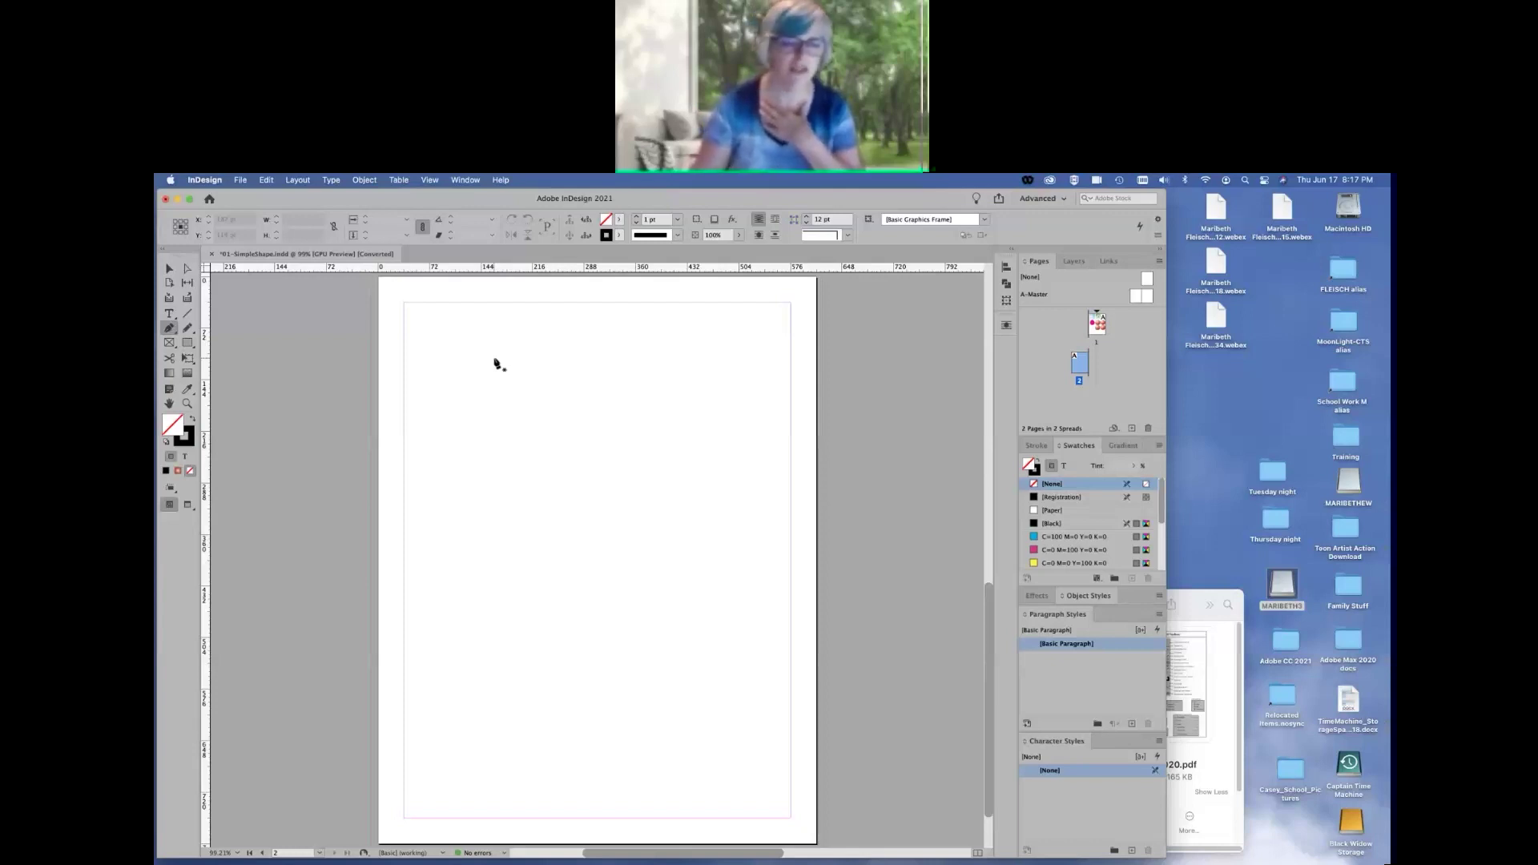
click(441, 344)
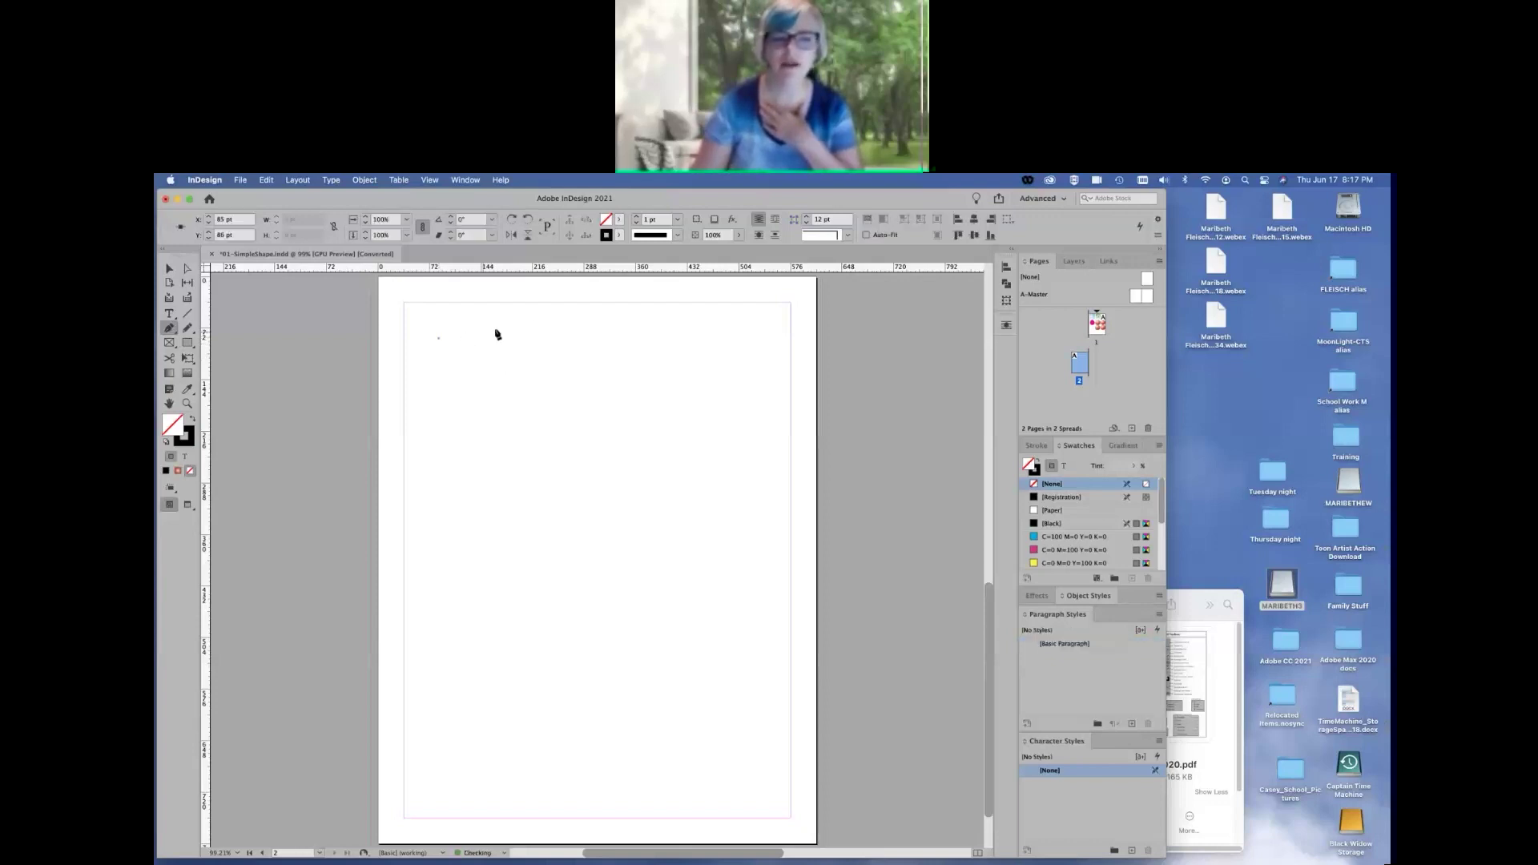
click(536, 323)
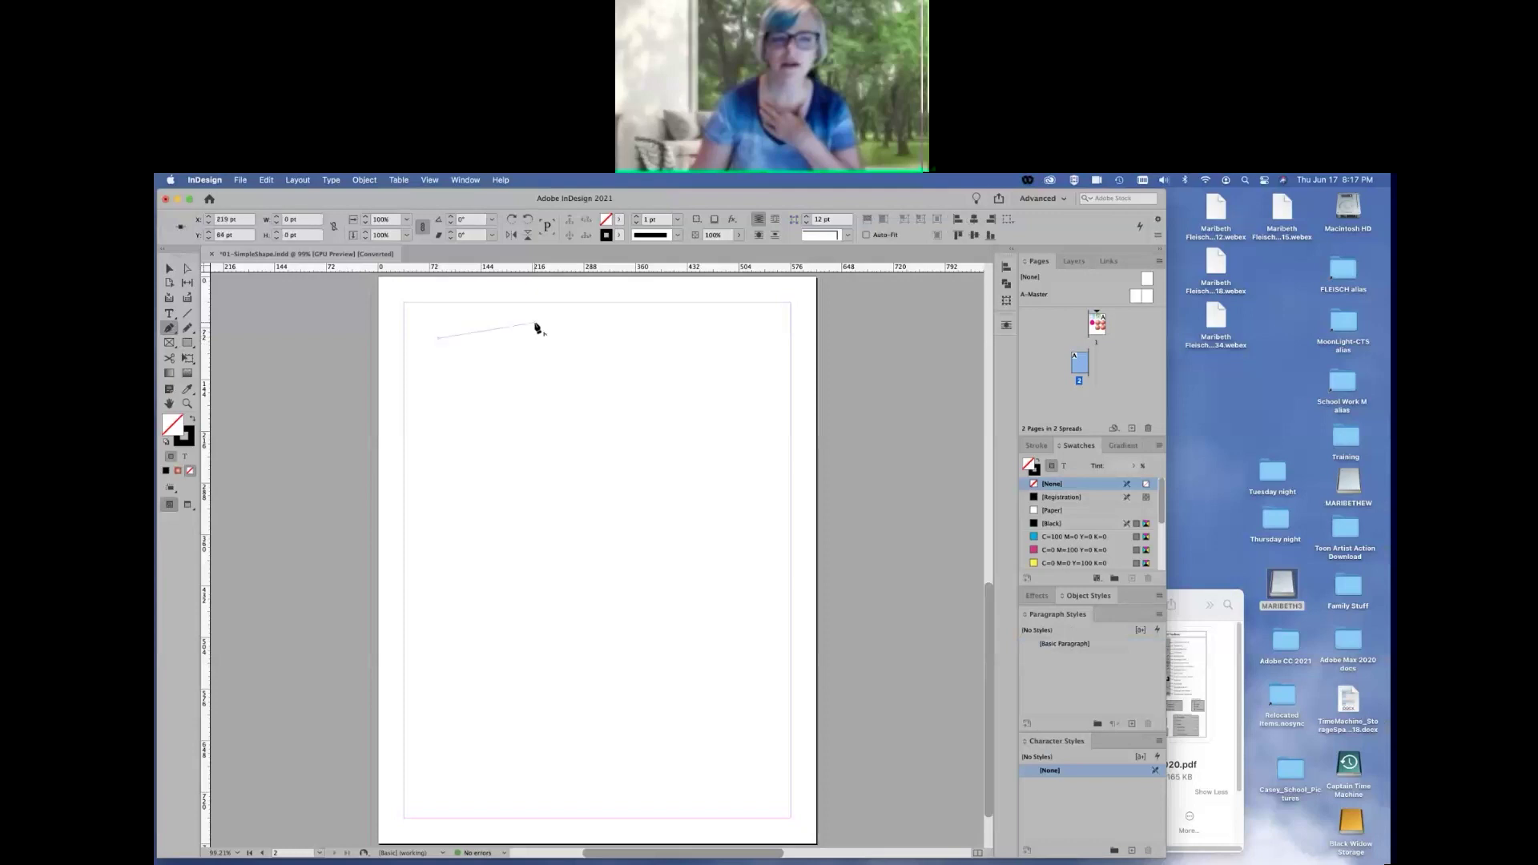
click(535, 365)
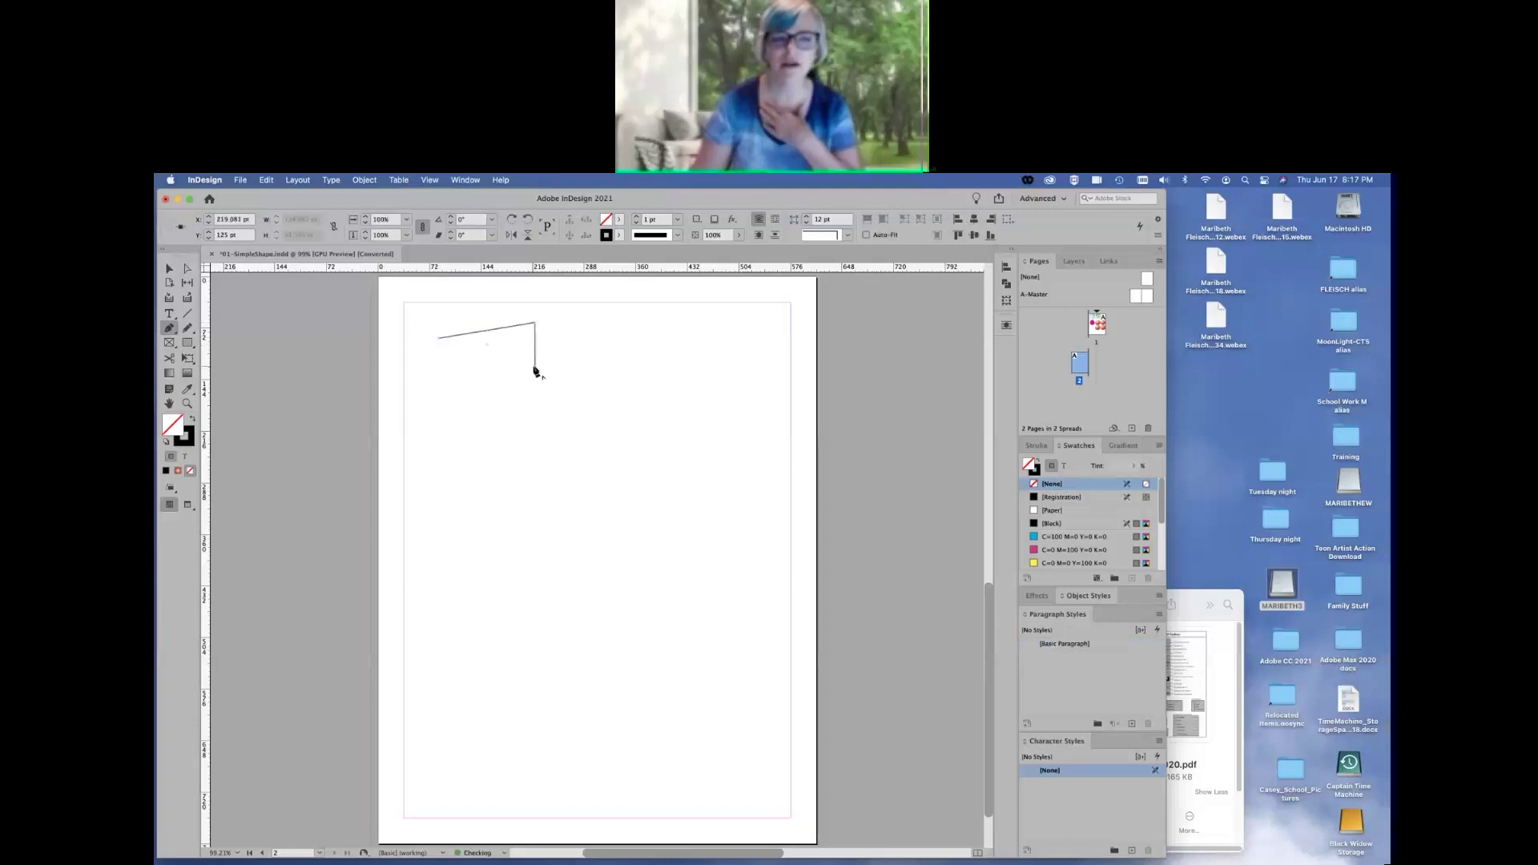
click(629, 324)
click(655, 389)
click(747, 323)
super+click(757, 339)
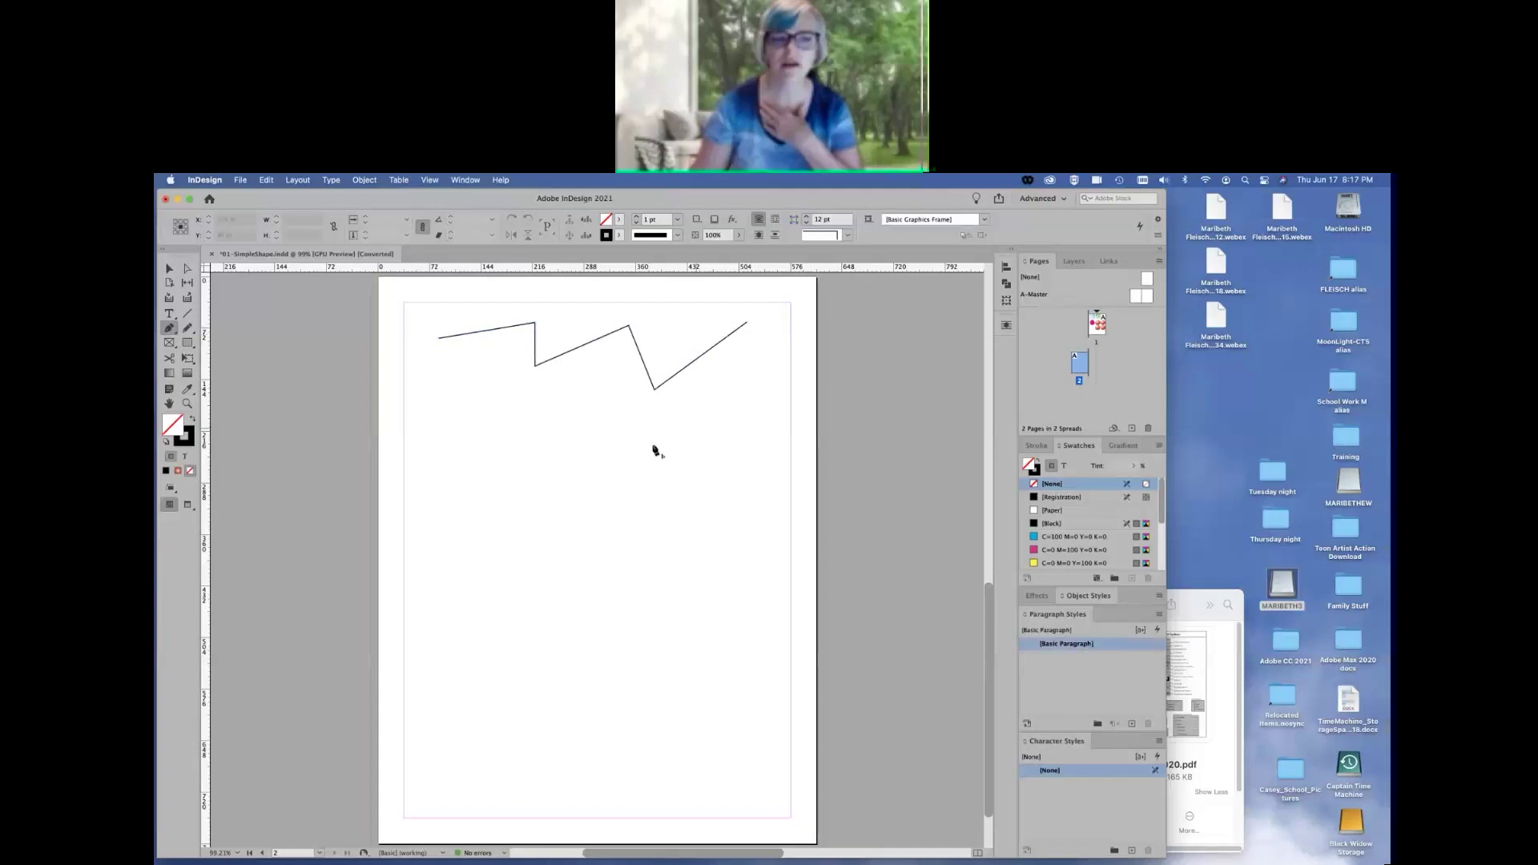
Draw a closed four-sided shape below the left part of the zigzag with the Pen tool
click(444, 394)
click(523, 403)
click(490, 473)
click(416, 455)
click(444, 393)
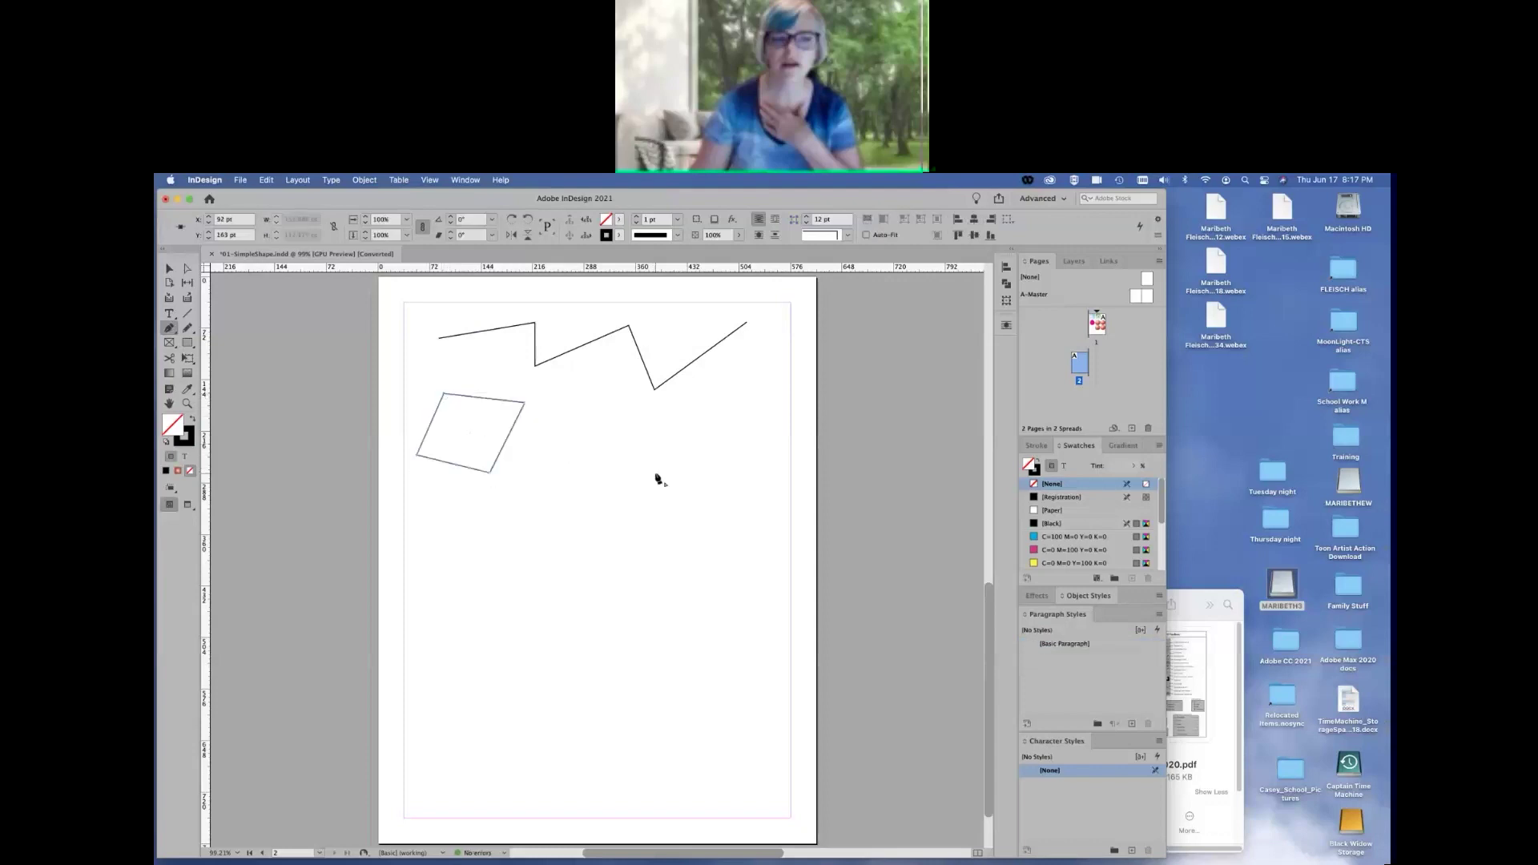
Draw a closed triangle beside the four-sided shape and fill it with the C=100 M=0 Y=0 K=0 swatch
click(555, 392)
click(550, 450)
click(668, 472)
click(557, 393)
click(1057, 538)
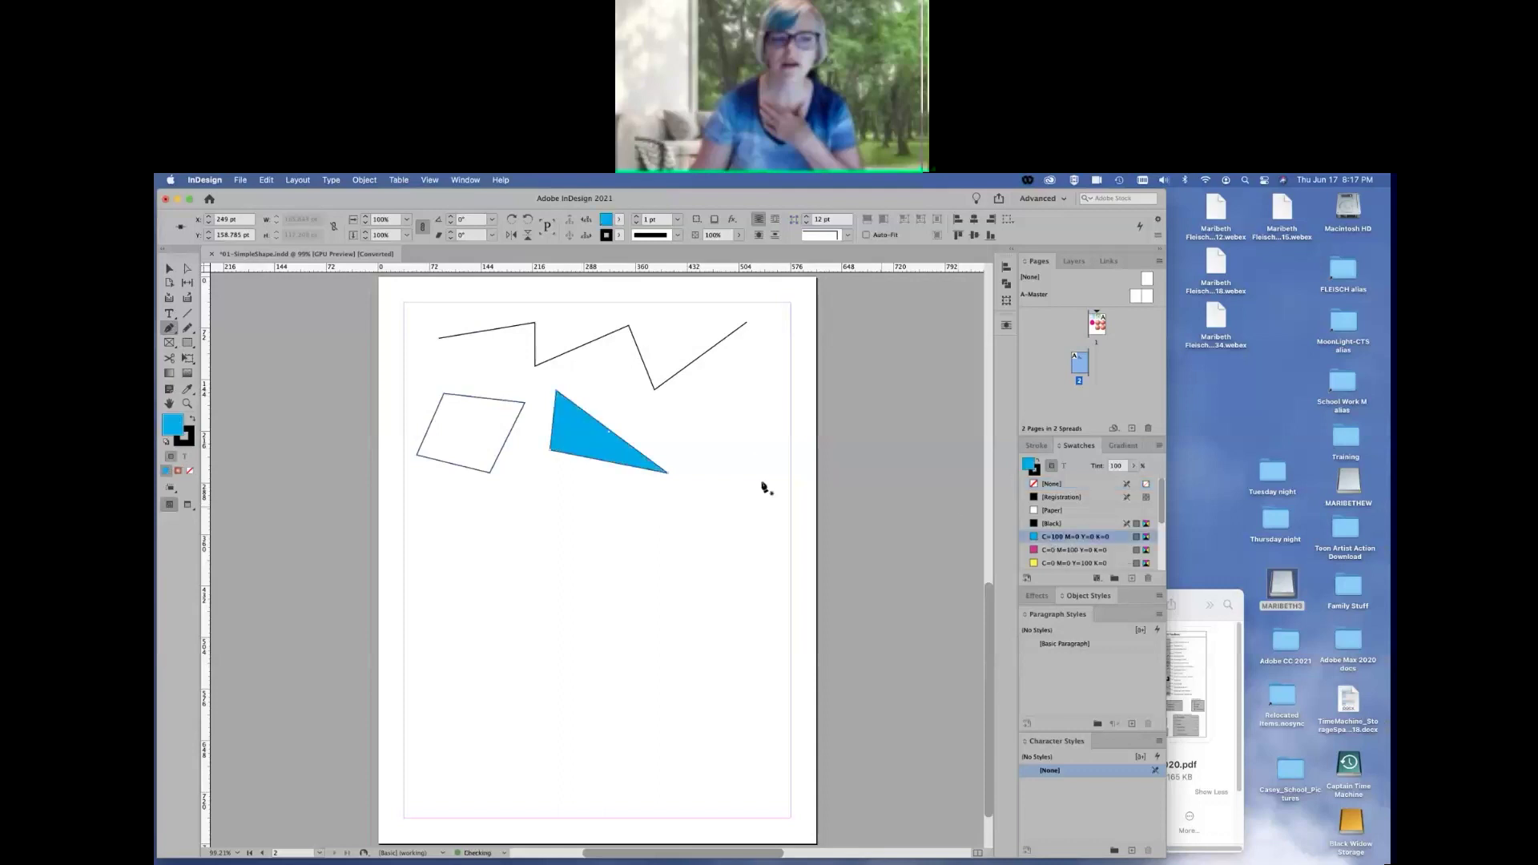
click(169, 270)
click(685, 435)
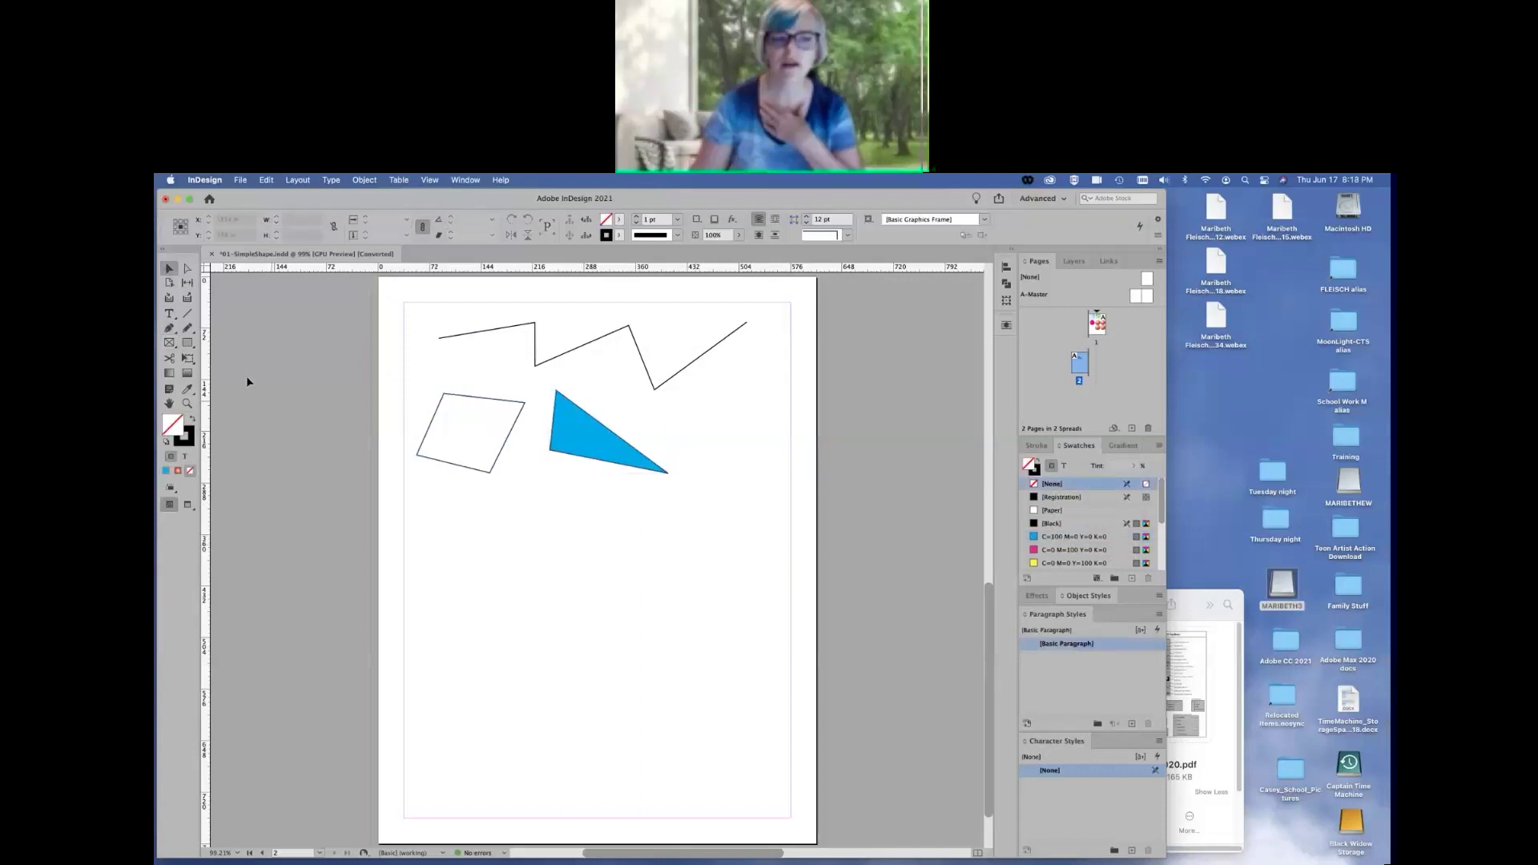
Draw an open wavy curve with four smooth points, about 437 by 124 pt, below the two shapes with the Pen tool
click(169, 327)
click(453, 559)
drag(452, 556, 494, 522)
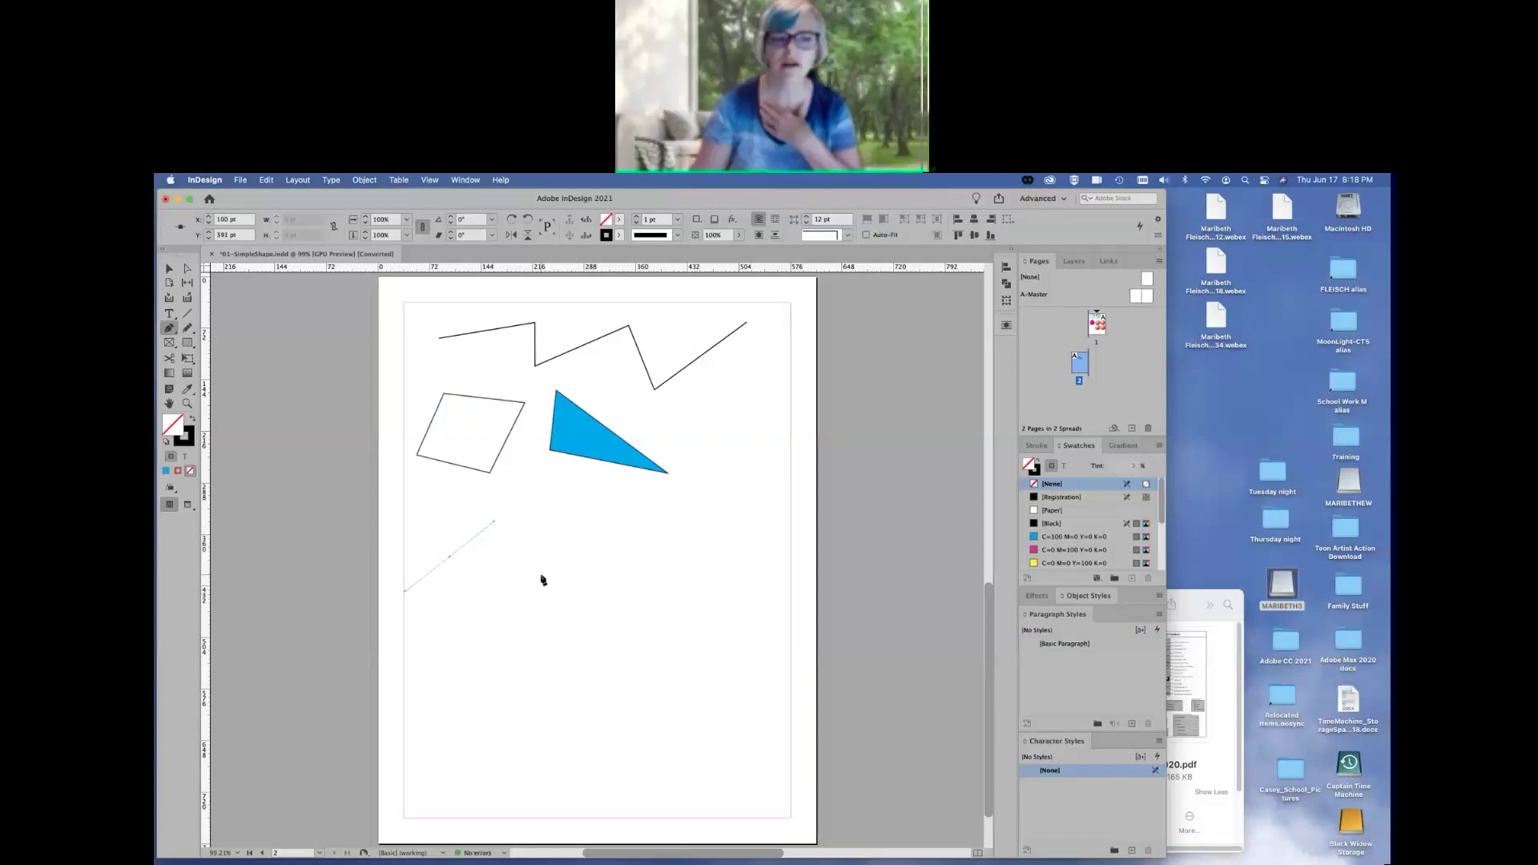
drag(548, 587, 561, 640)
drag(561, 640, 560, 637)
drag(662, 595, 688, 557)
drag(762, 597, 777, 641)
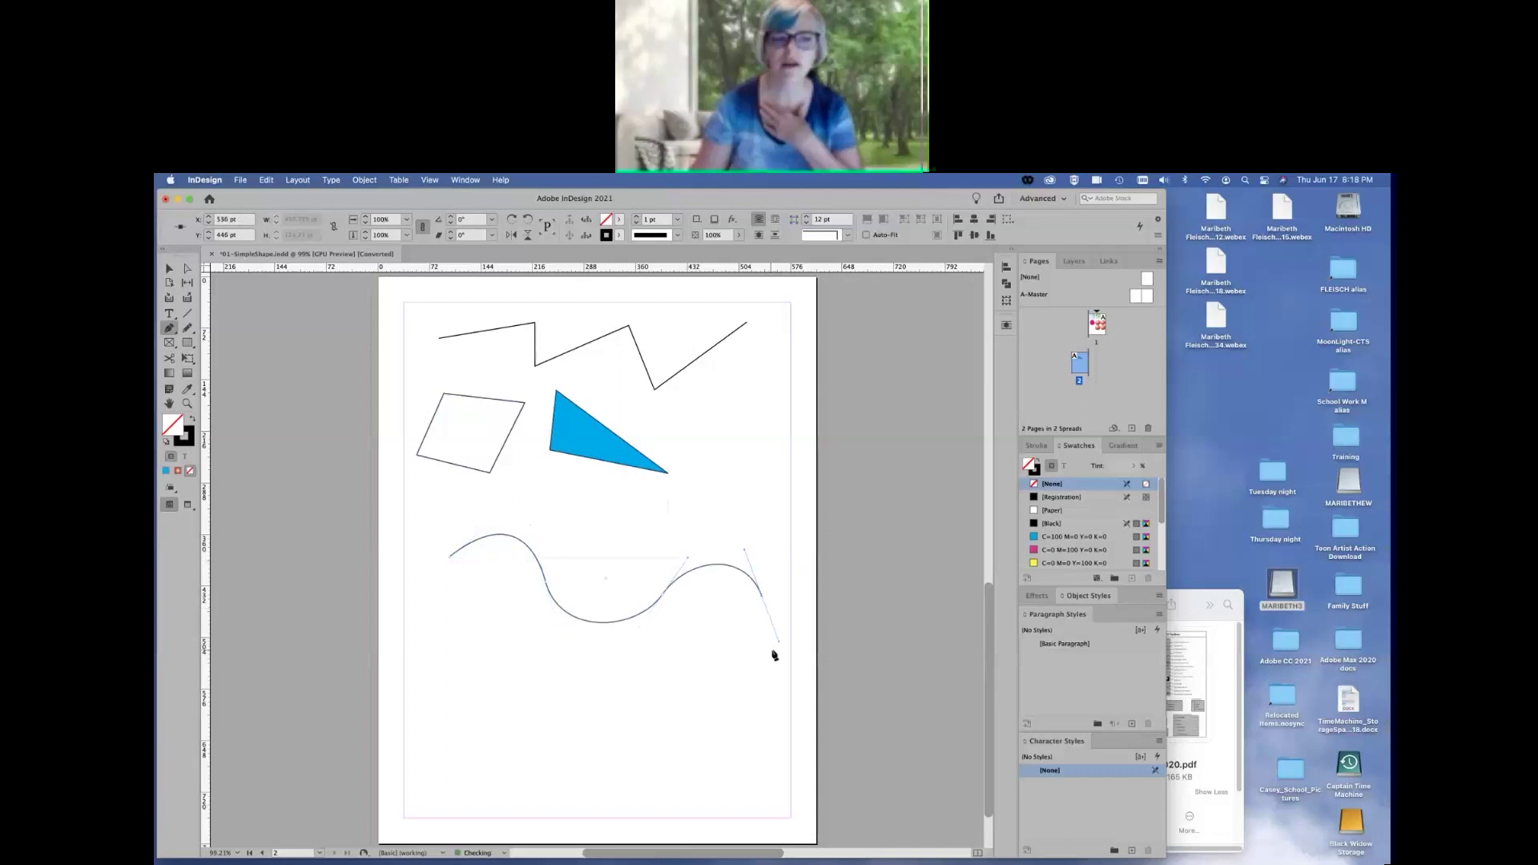
click(168, 270)
click(725, 688)
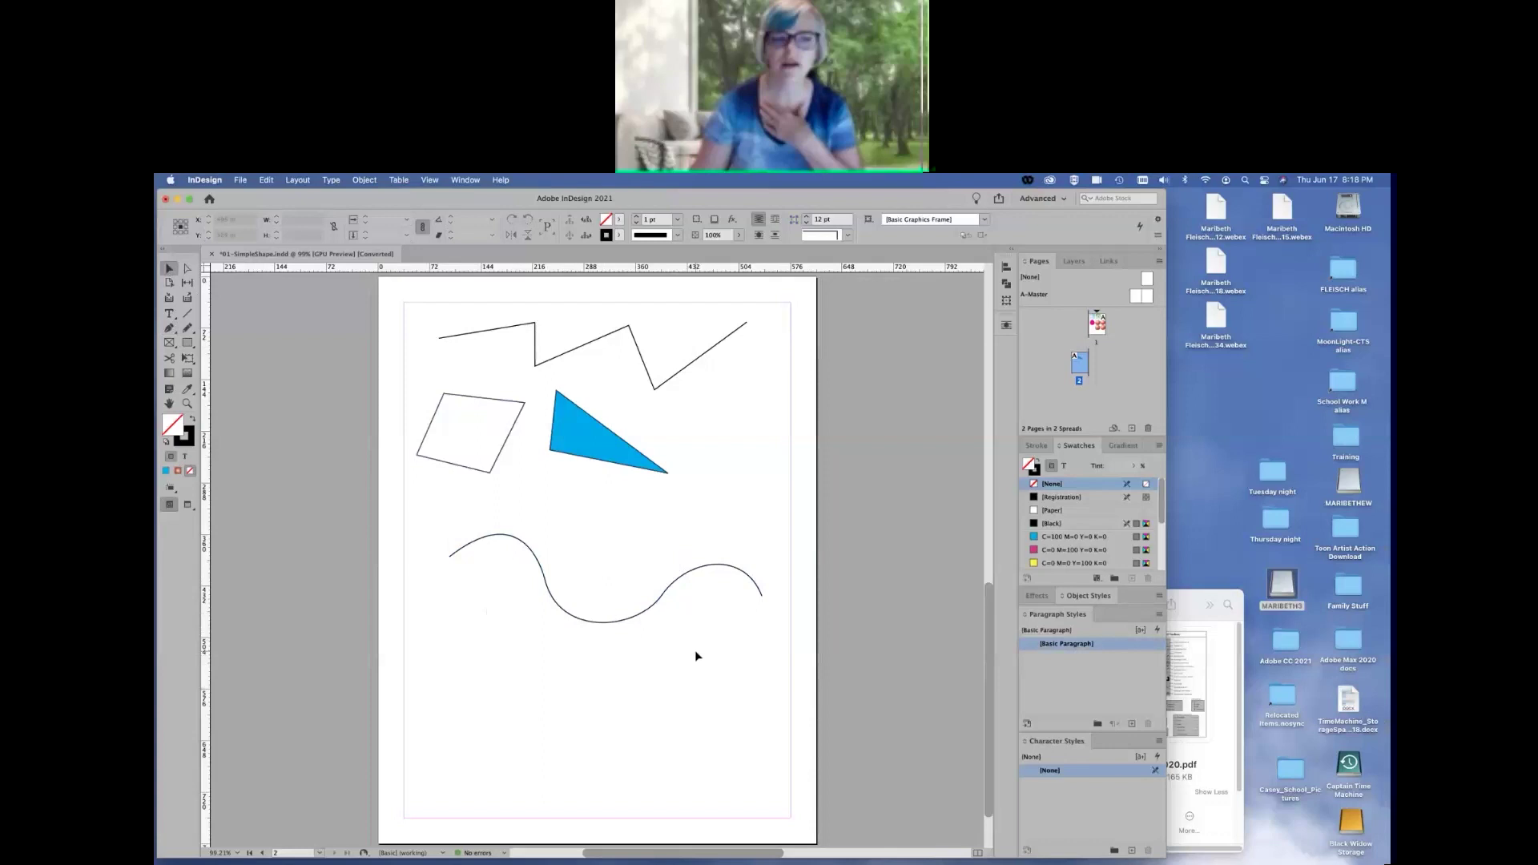
Reshape the wavy curve's first arch with the Direct Selection tool by moving its starting point outward and adjusting the direction handles
click(623, 622)
click(187, 269)
click(623, 523)
click(469, 550)
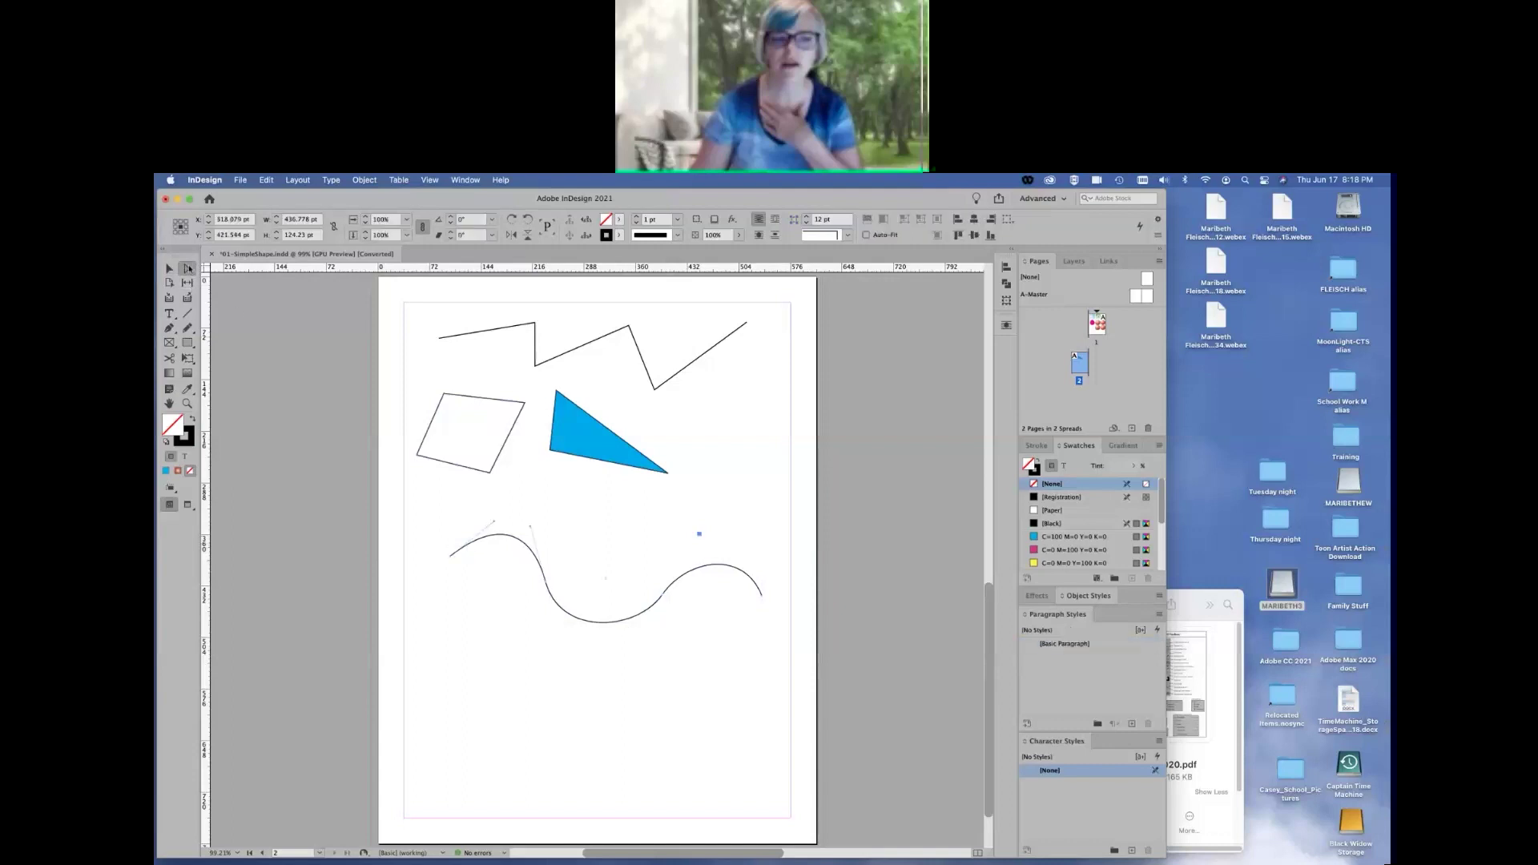
click(457, 653)
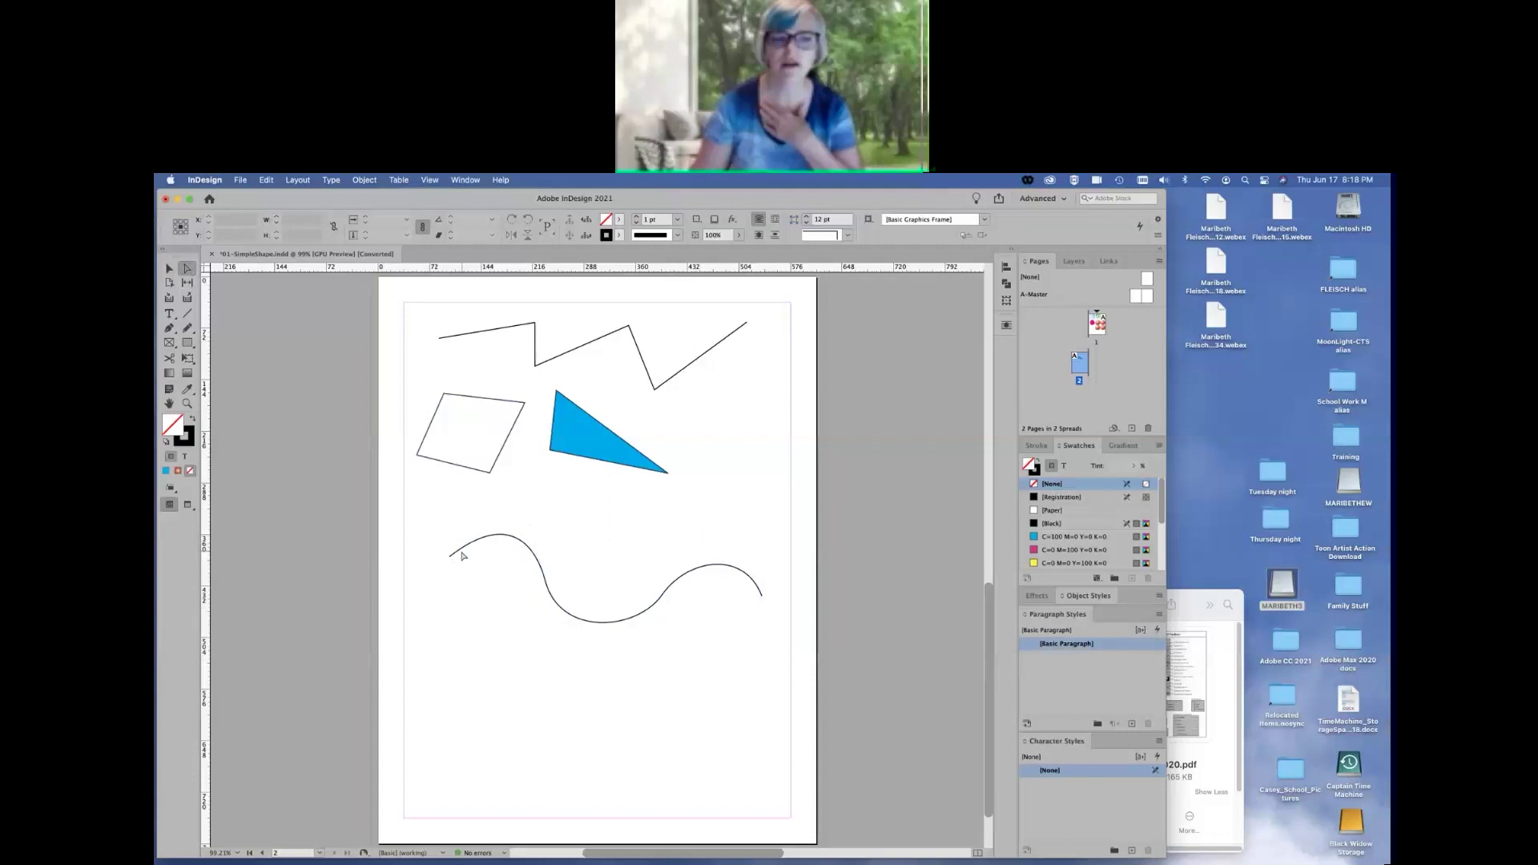
click(451, 559)
drag(453, 561, 541, 532)
mouse_move(550, 639)
mouse_down()
mouse_move(553, 769)
mouse_move(549, 663)
mouse_up()
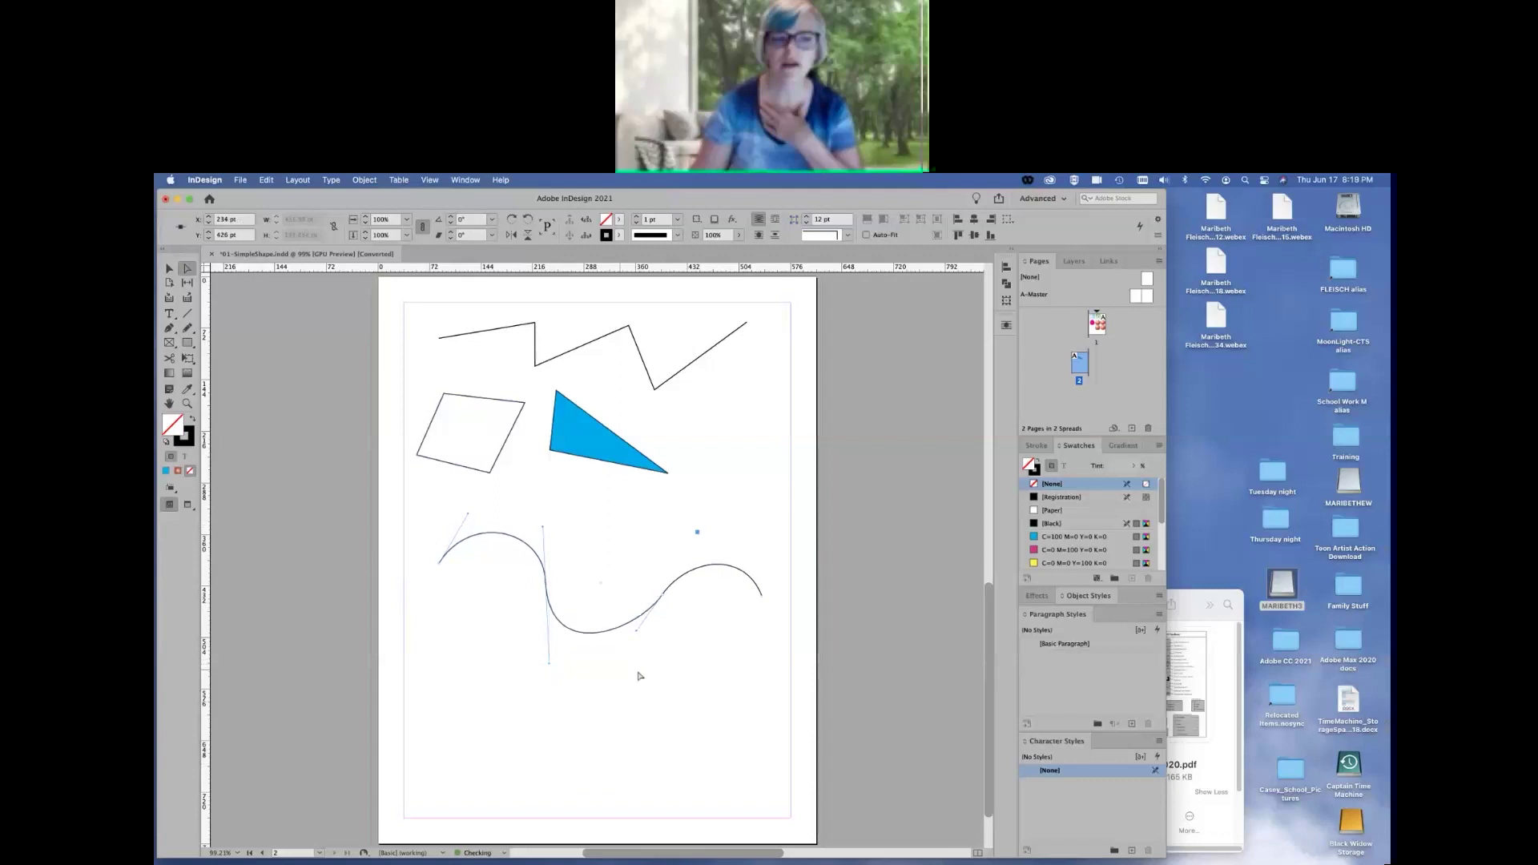
Round out the wavy curve's valley and second arch by adjusting the direction handles of its last two points
drag(638, 631, 657, 637)
drag(745, 551, 761, 528)
drag(667, 554, 665, 529)
Move the zigzag's lowest anchor point, and shift its last segment down and to the right
click(661, 388)
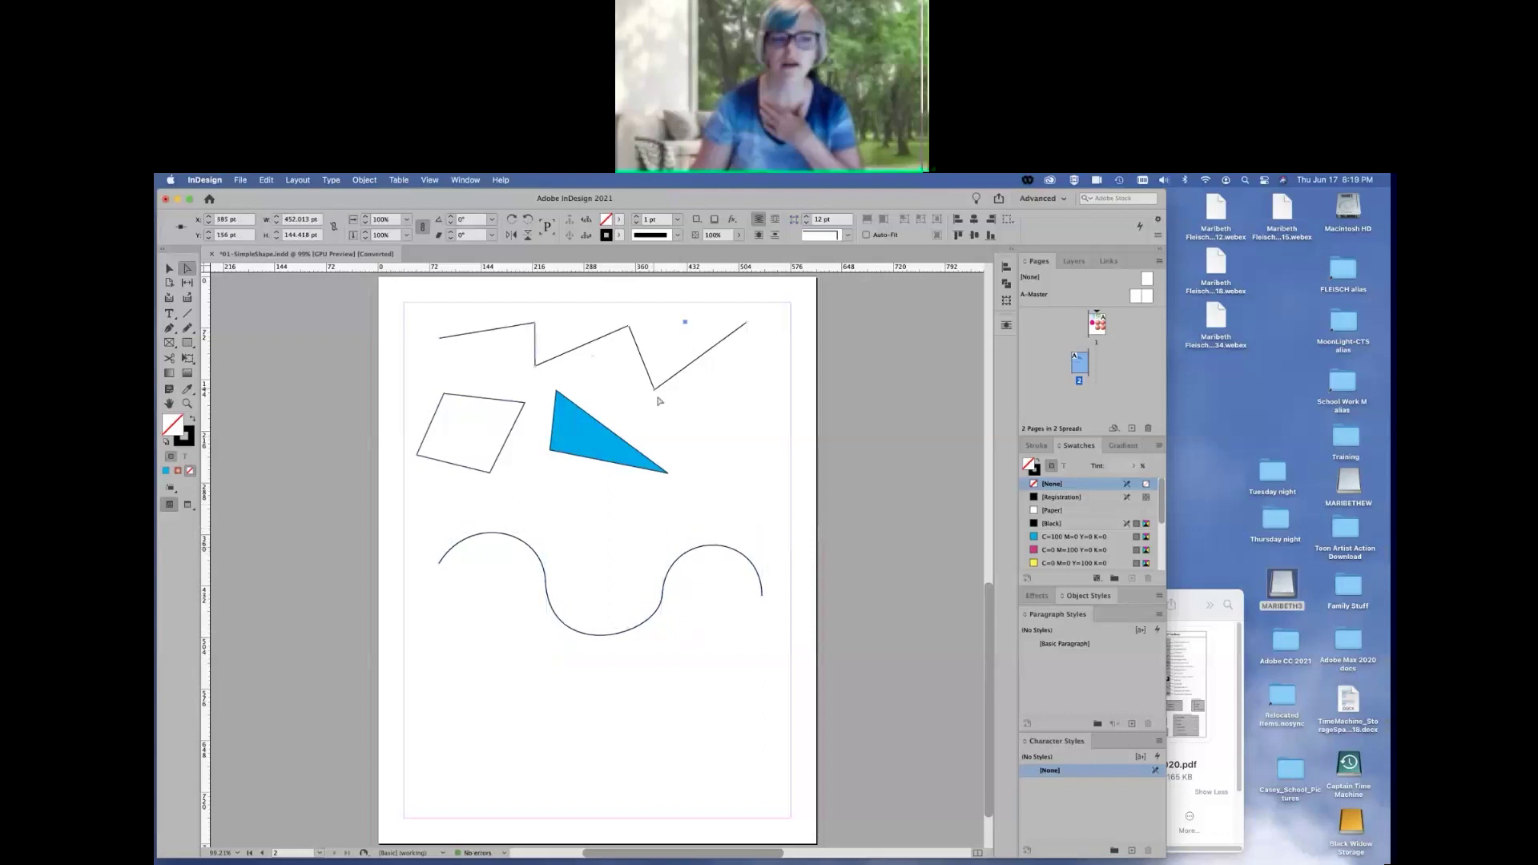
mouse_move(656, 390)
mouse_down()
mouse_move(724, 423)
mouse_move(626, 399)
mouse_move(646, 402)
mouse_up()
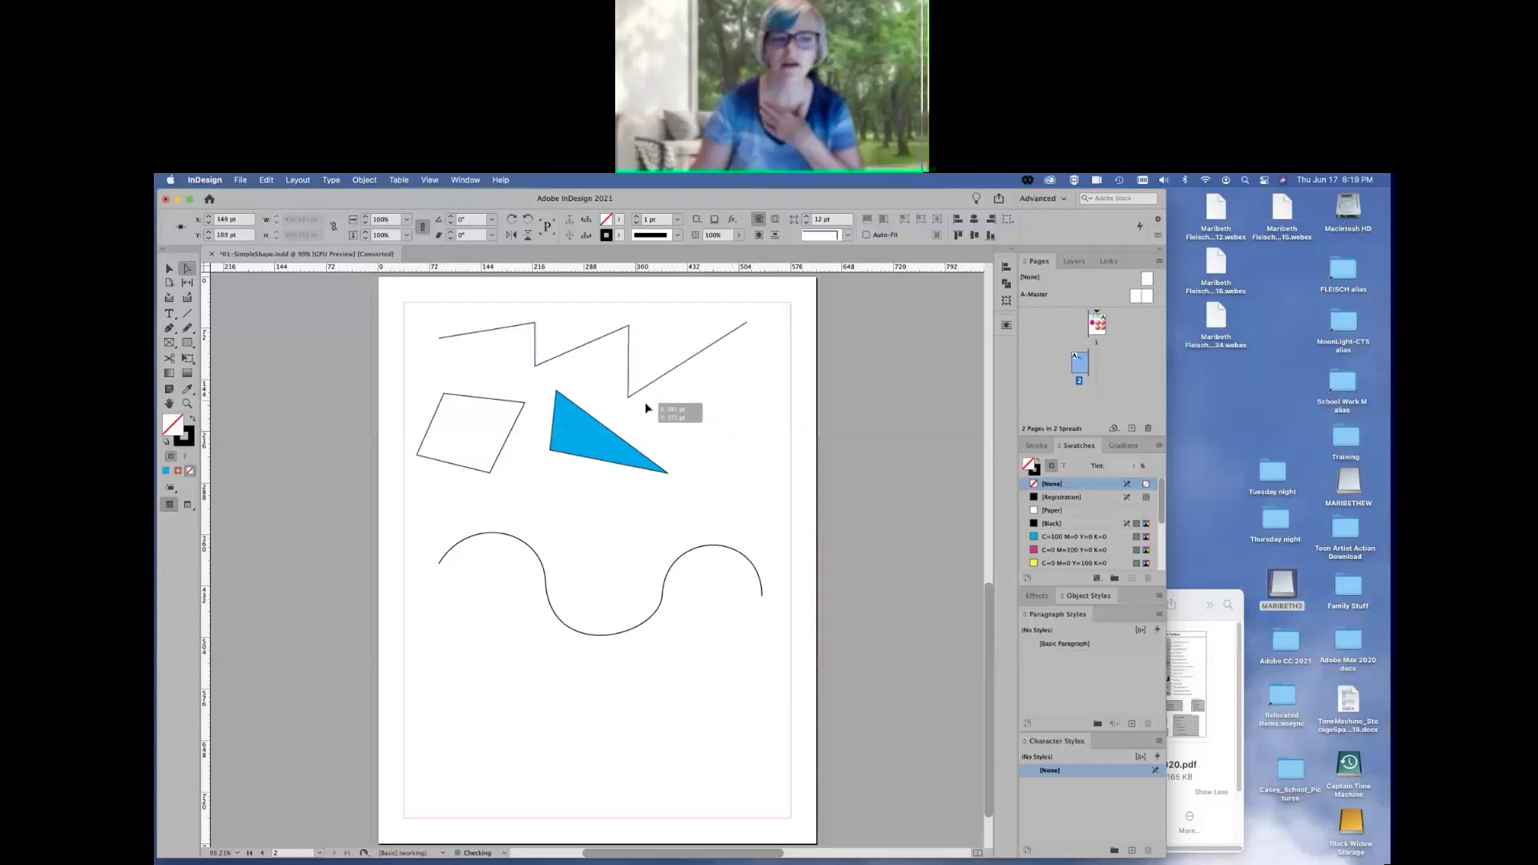
drag(732, 341, 750, 370)
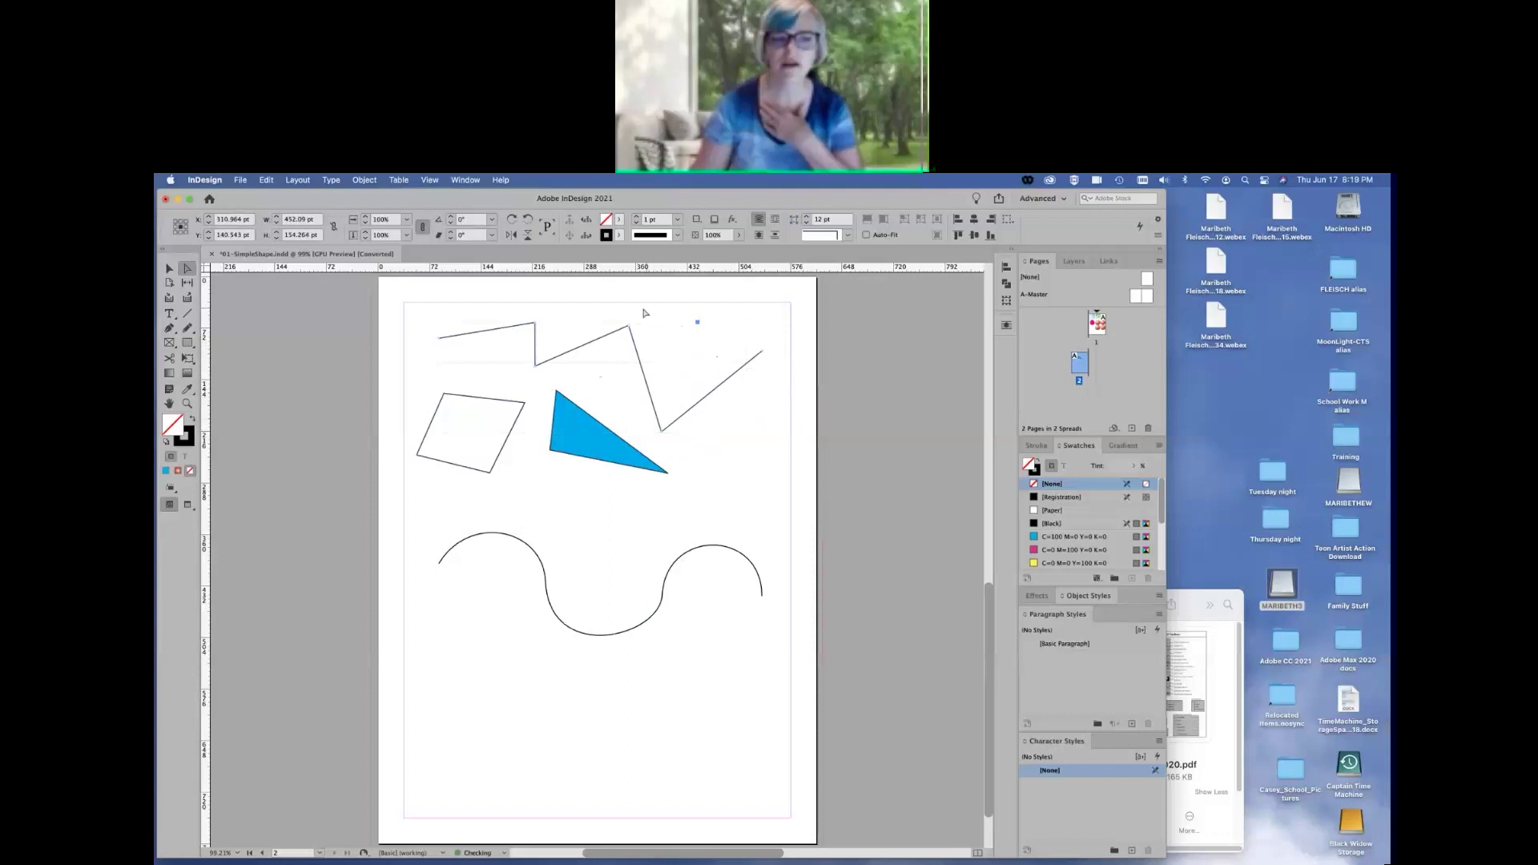
Select the zigzag's last three anchor points together, nudge them up and right, and move them further right
drag(616, 305, 771, 438)
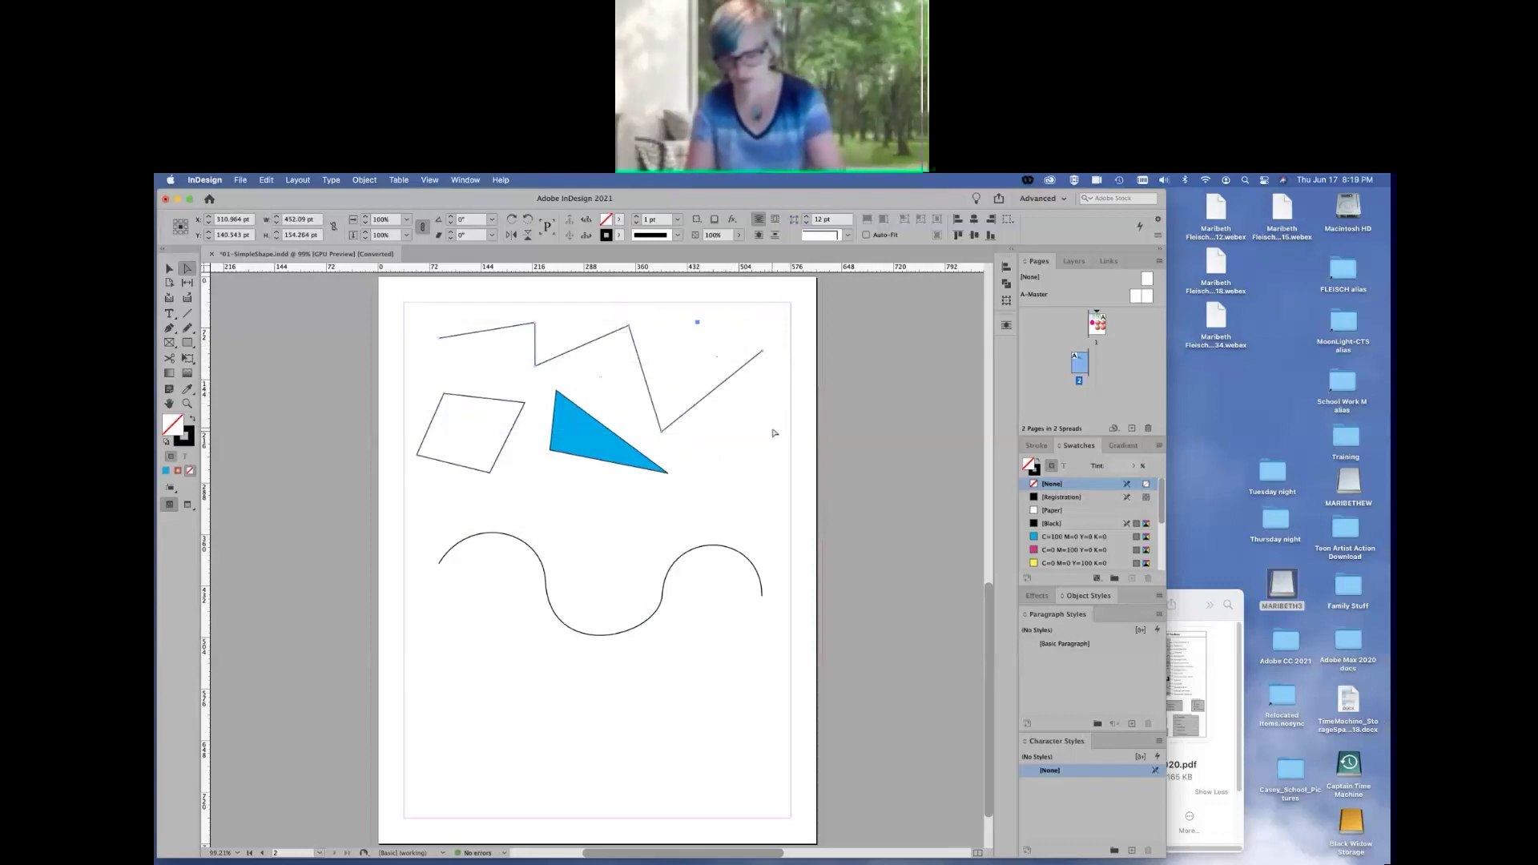
key(Up)
key(Up)
key(Up)
key(Up)
key(Up)
key(Right)
key(Right)
key(Right)
key(Right)
key(Right)
key(Right)
key(Right)
key(Right)
key(Right)
key(Right)
key(Right)
key(Right)
key(Right)
key(Right)
key(Right)
key(Right)
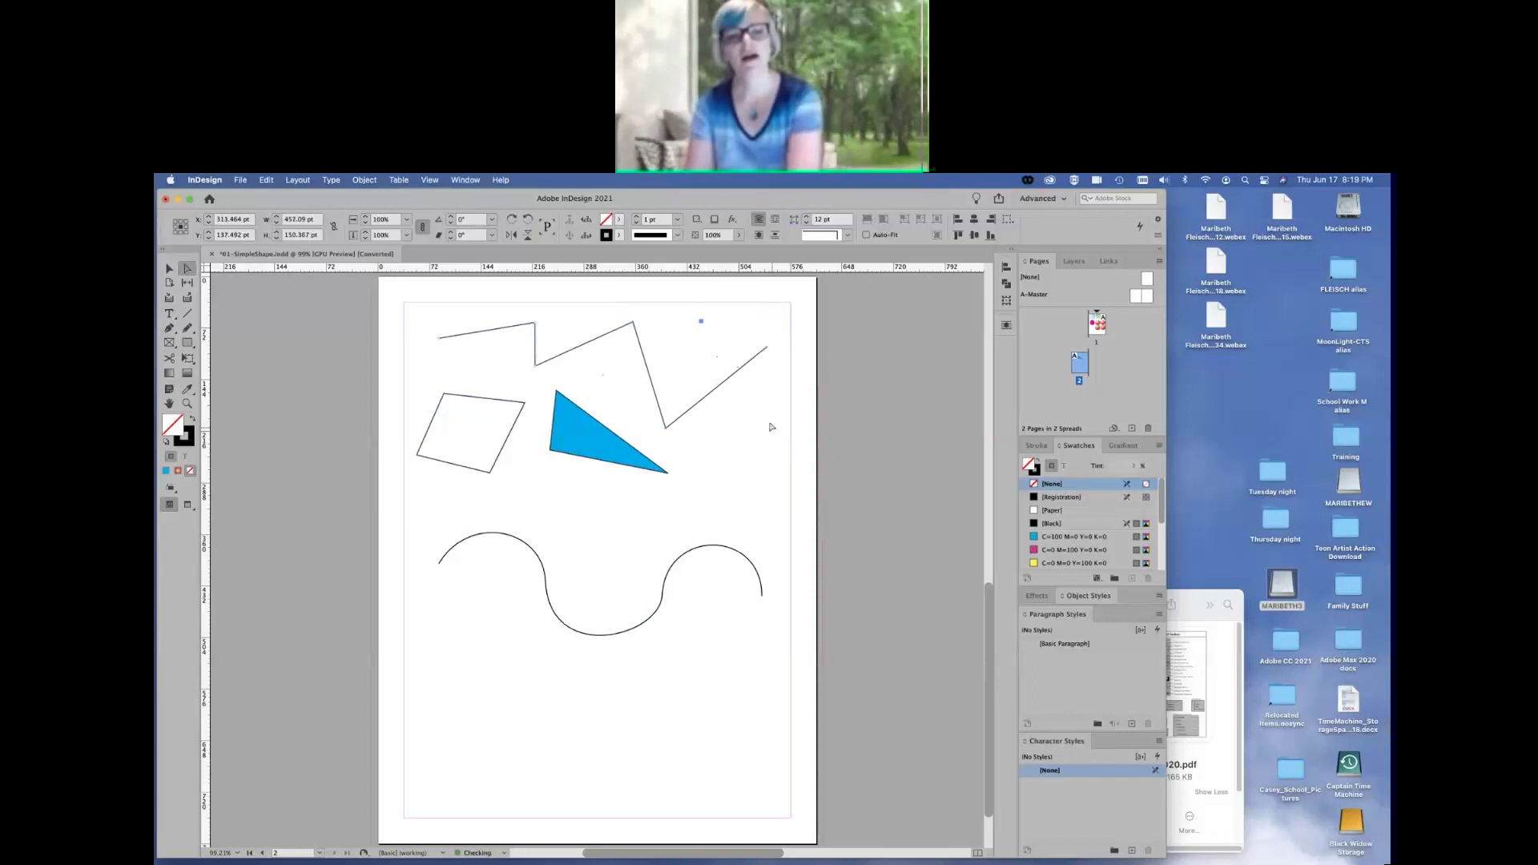
drag(744, 375, 773, 387)
click(794, 517)
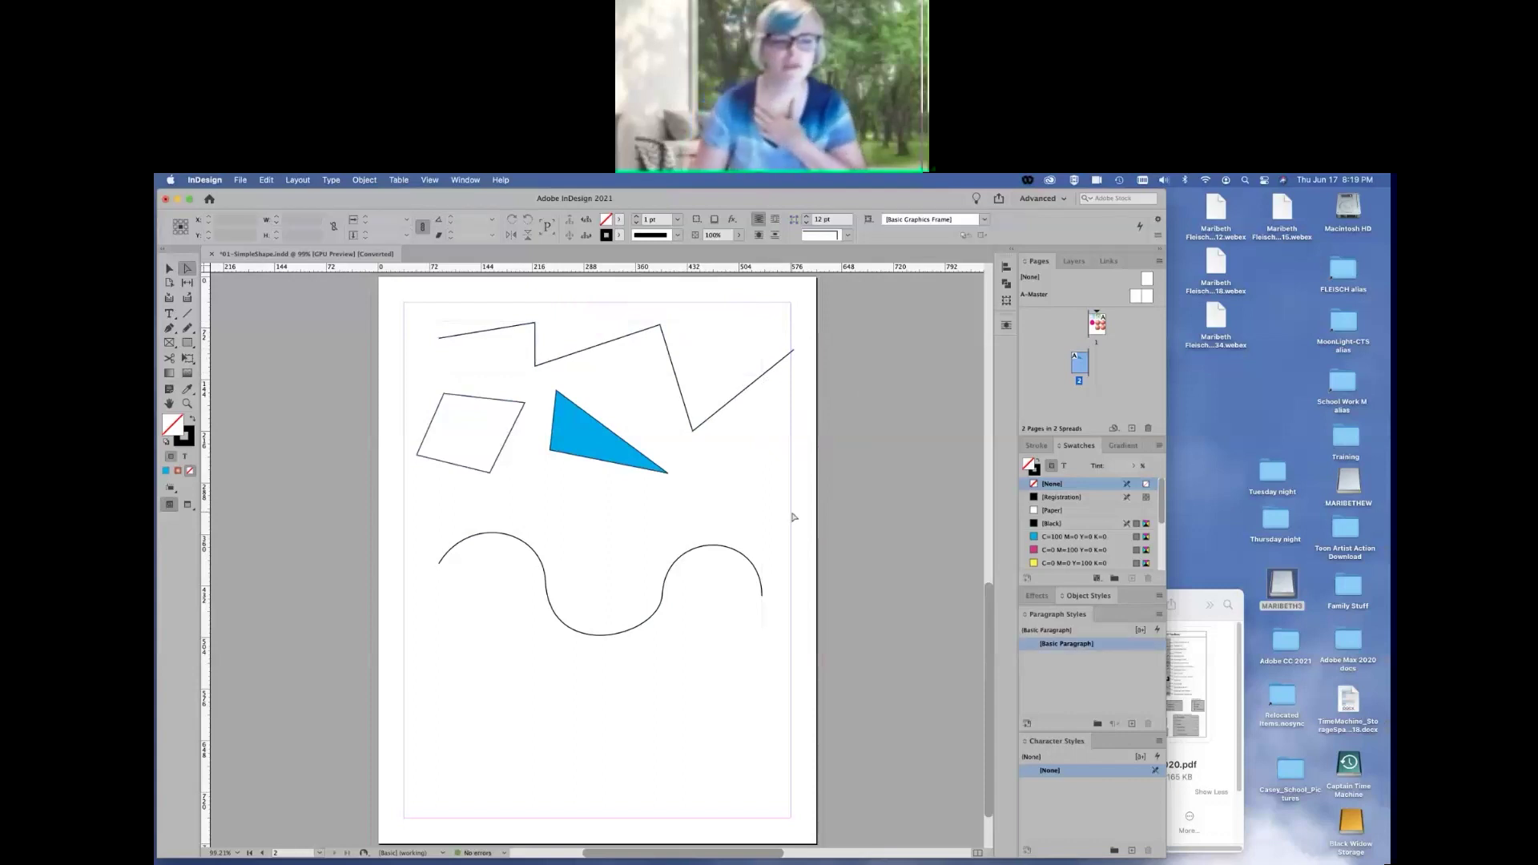
Deepen the wavy curve's valley by lengthening the lower direction handle of its third anchor point, leaving nothing selected
click(663, 597)
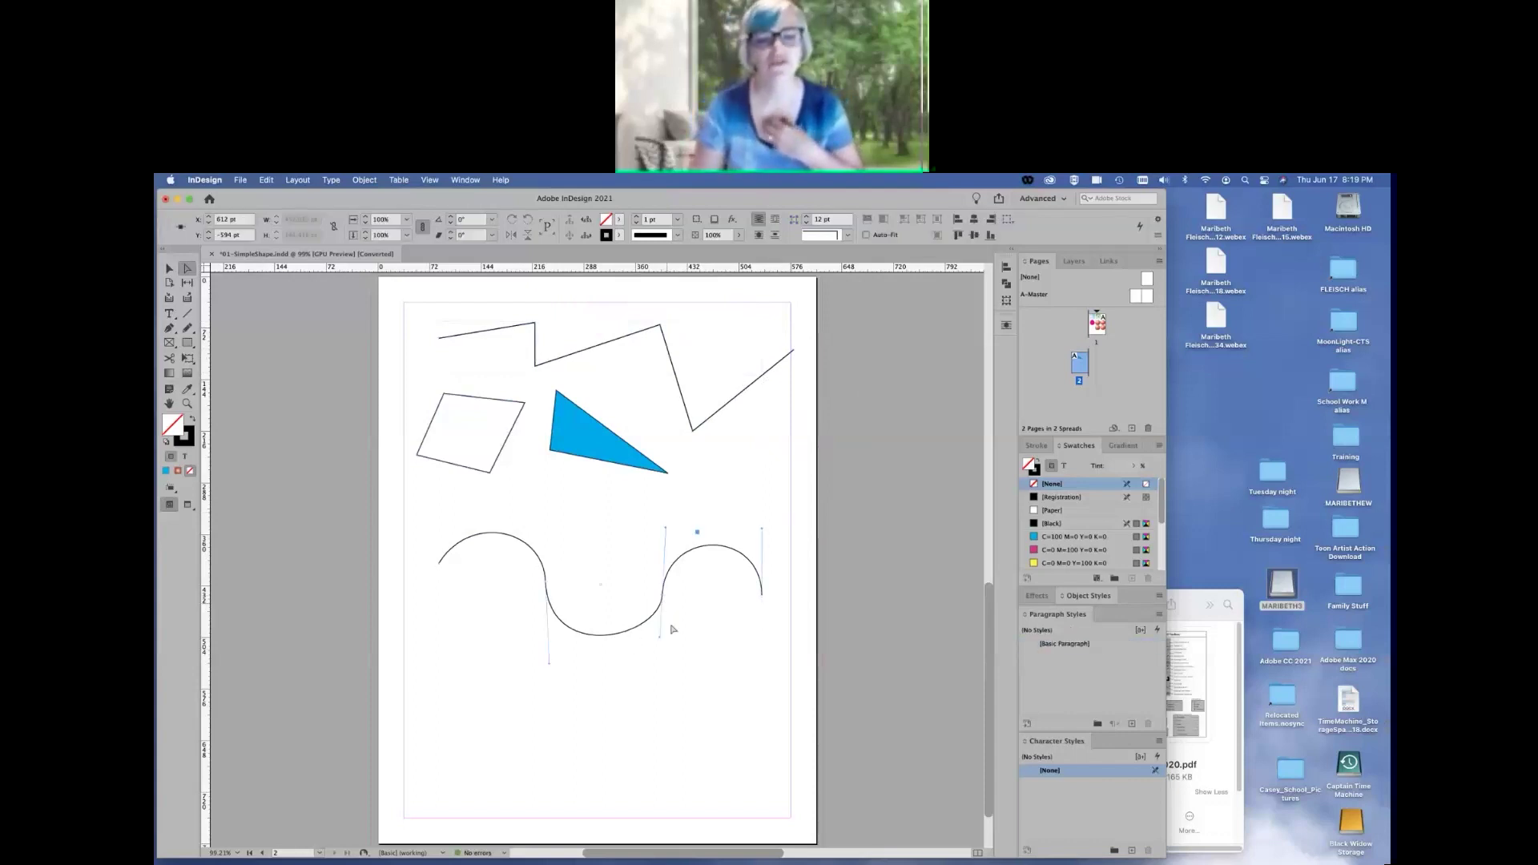
drag(663, 635, 660, 657)
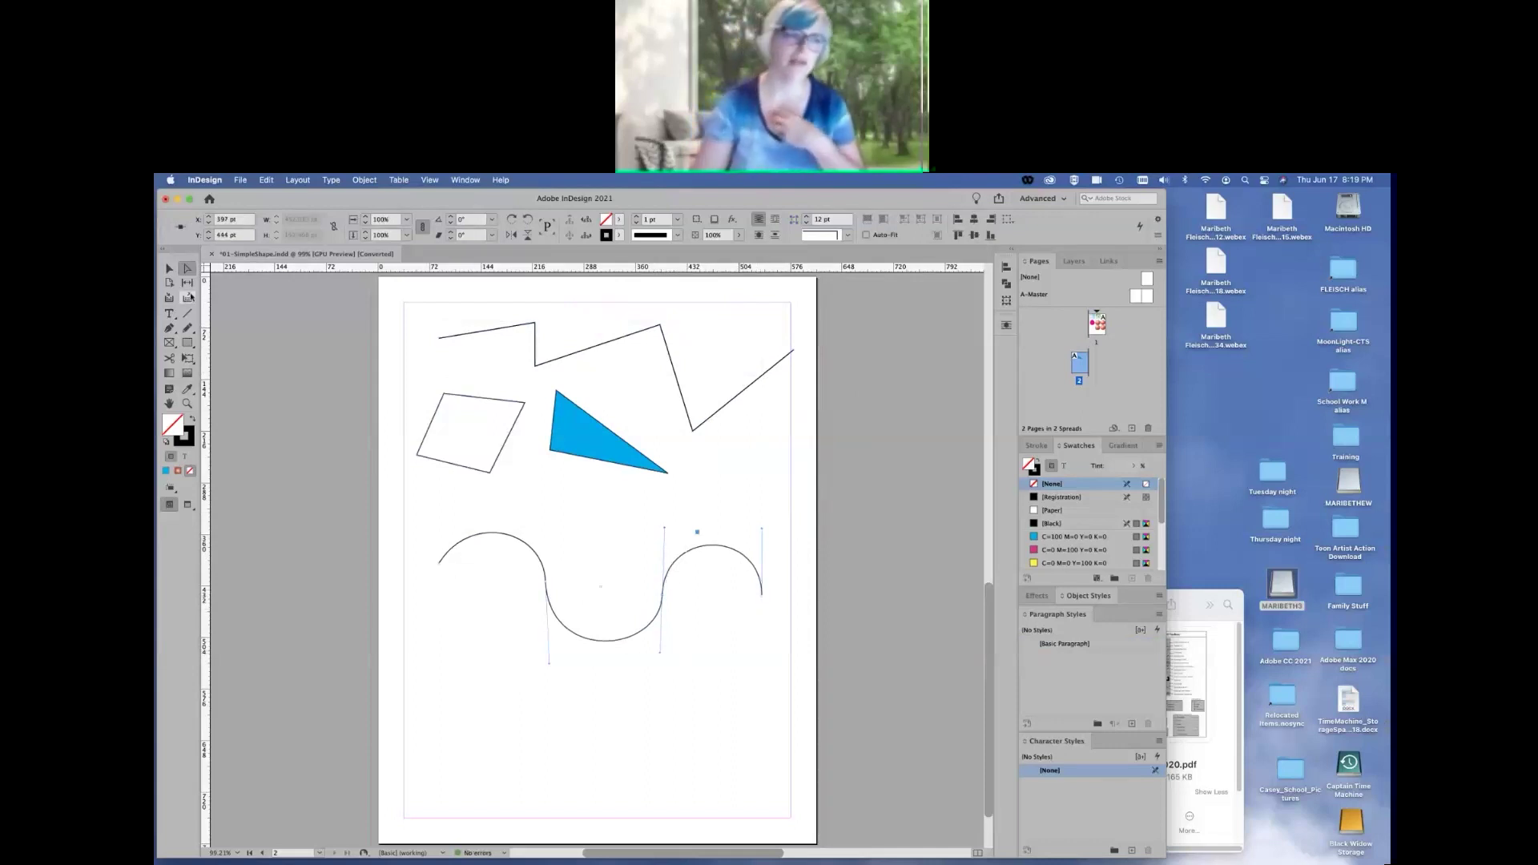
click(169, 269)
click(368, 329)
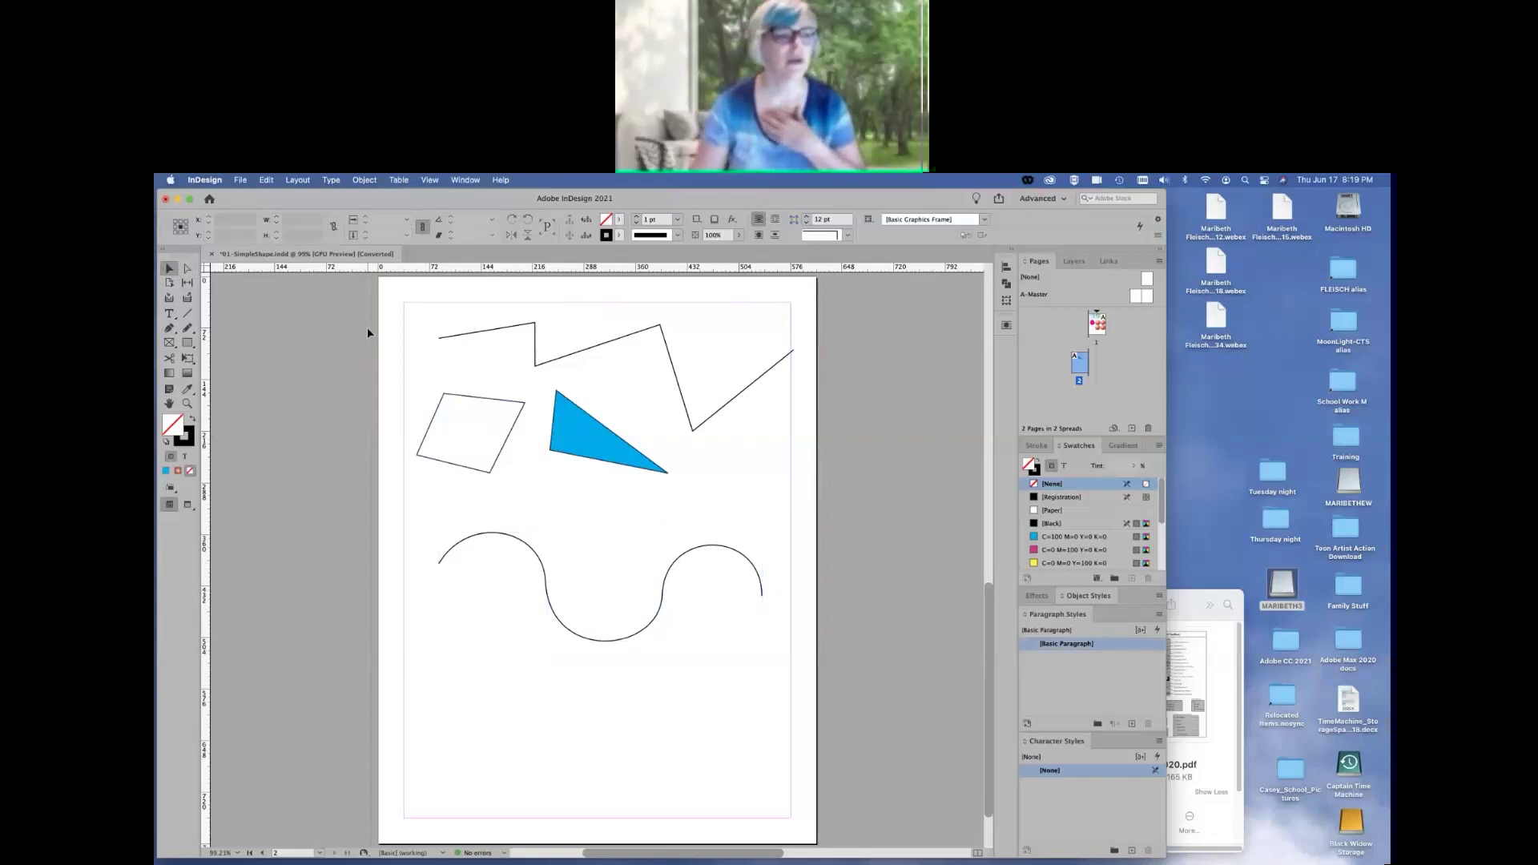
Draw an open Pen path below the wavy curve with two straight segments followed by two arches meeting at a sharp corner
click(169, 327)
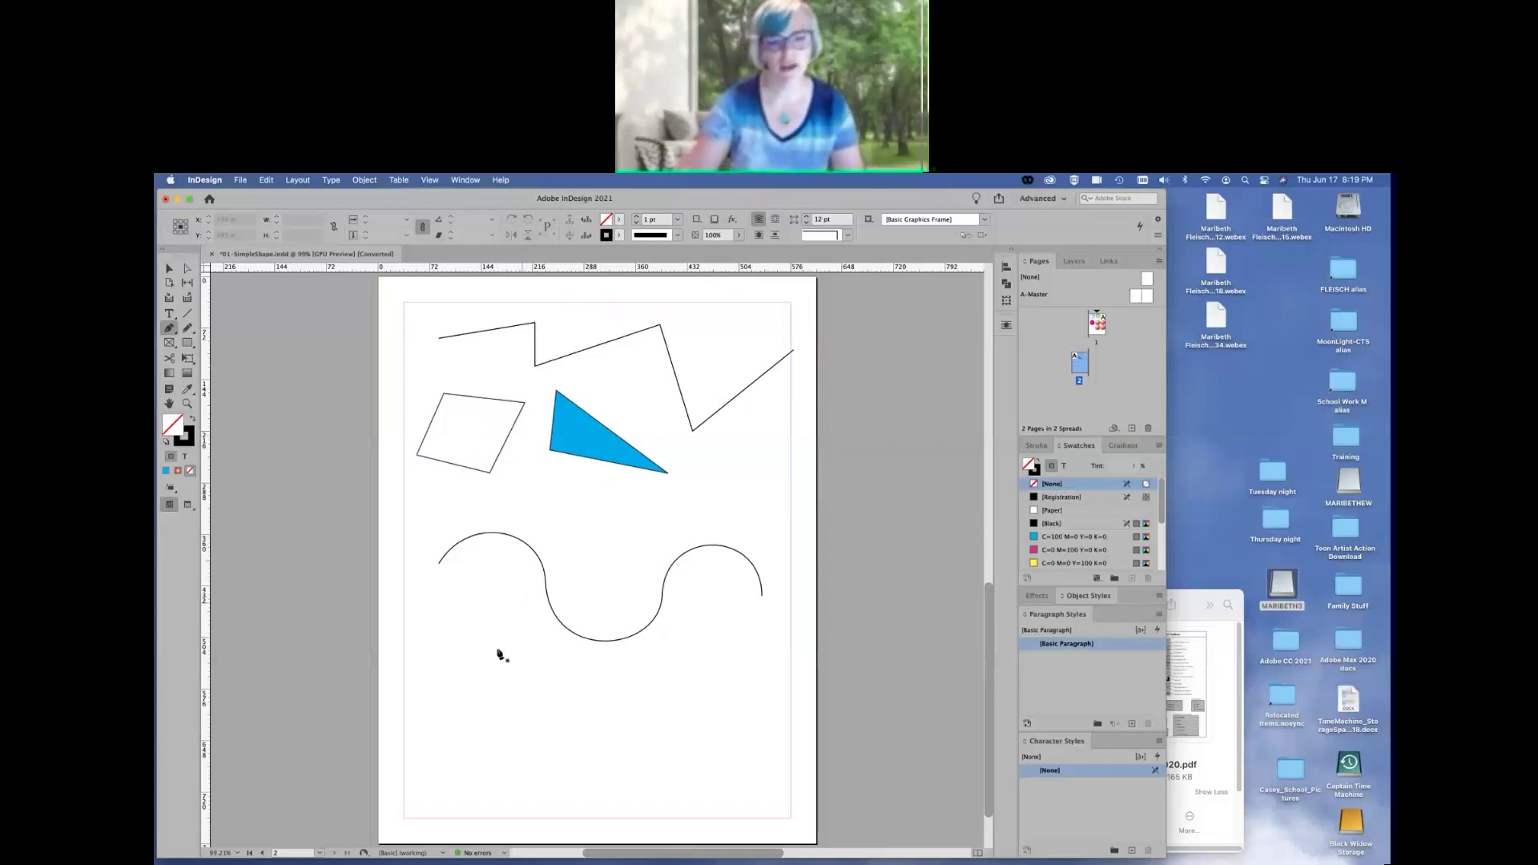
click(437, 703)
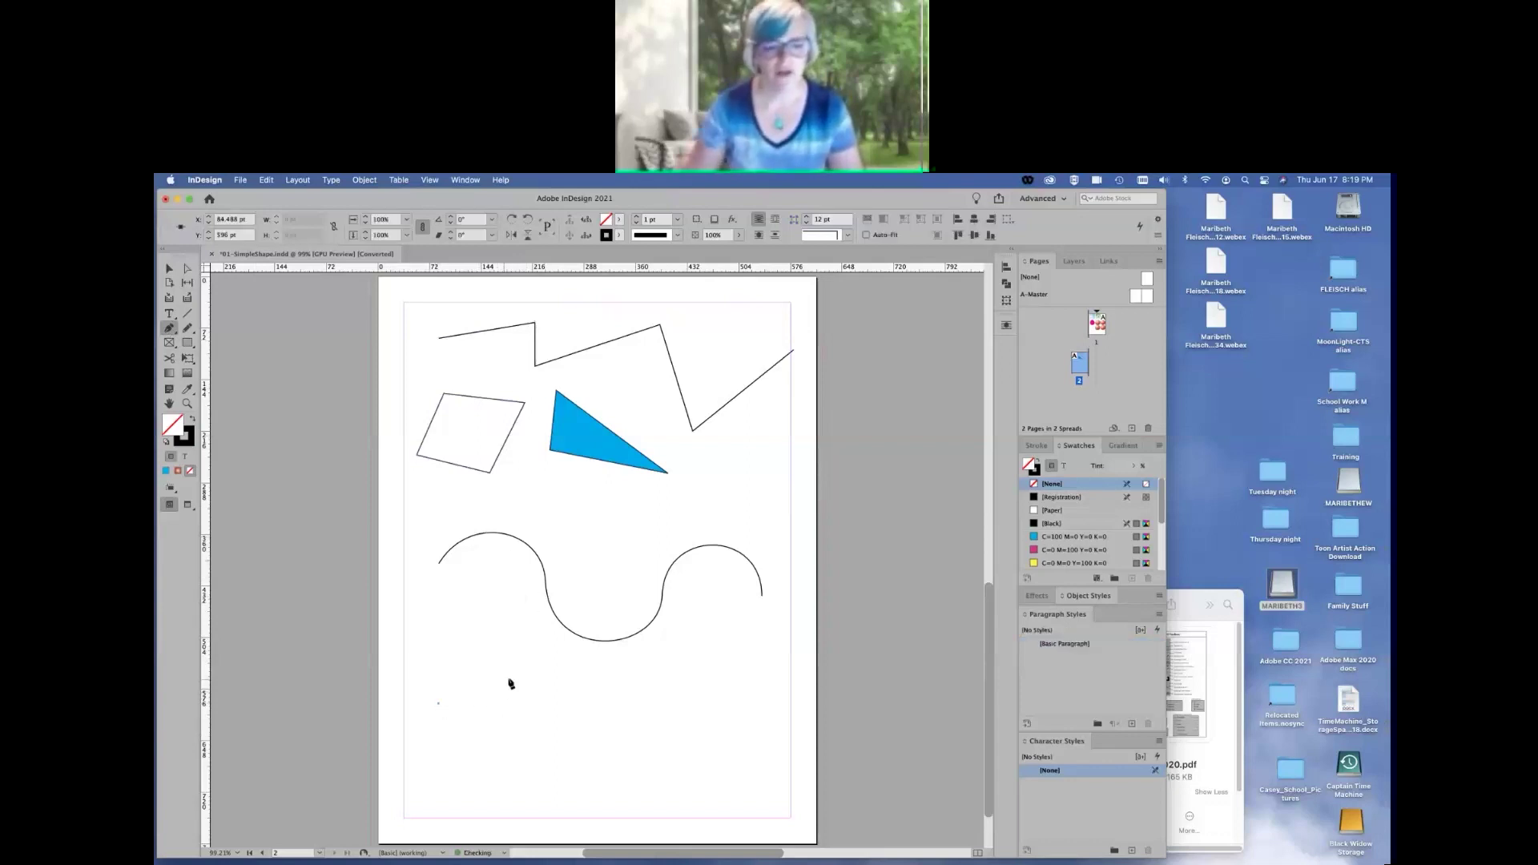
click(510, 677)
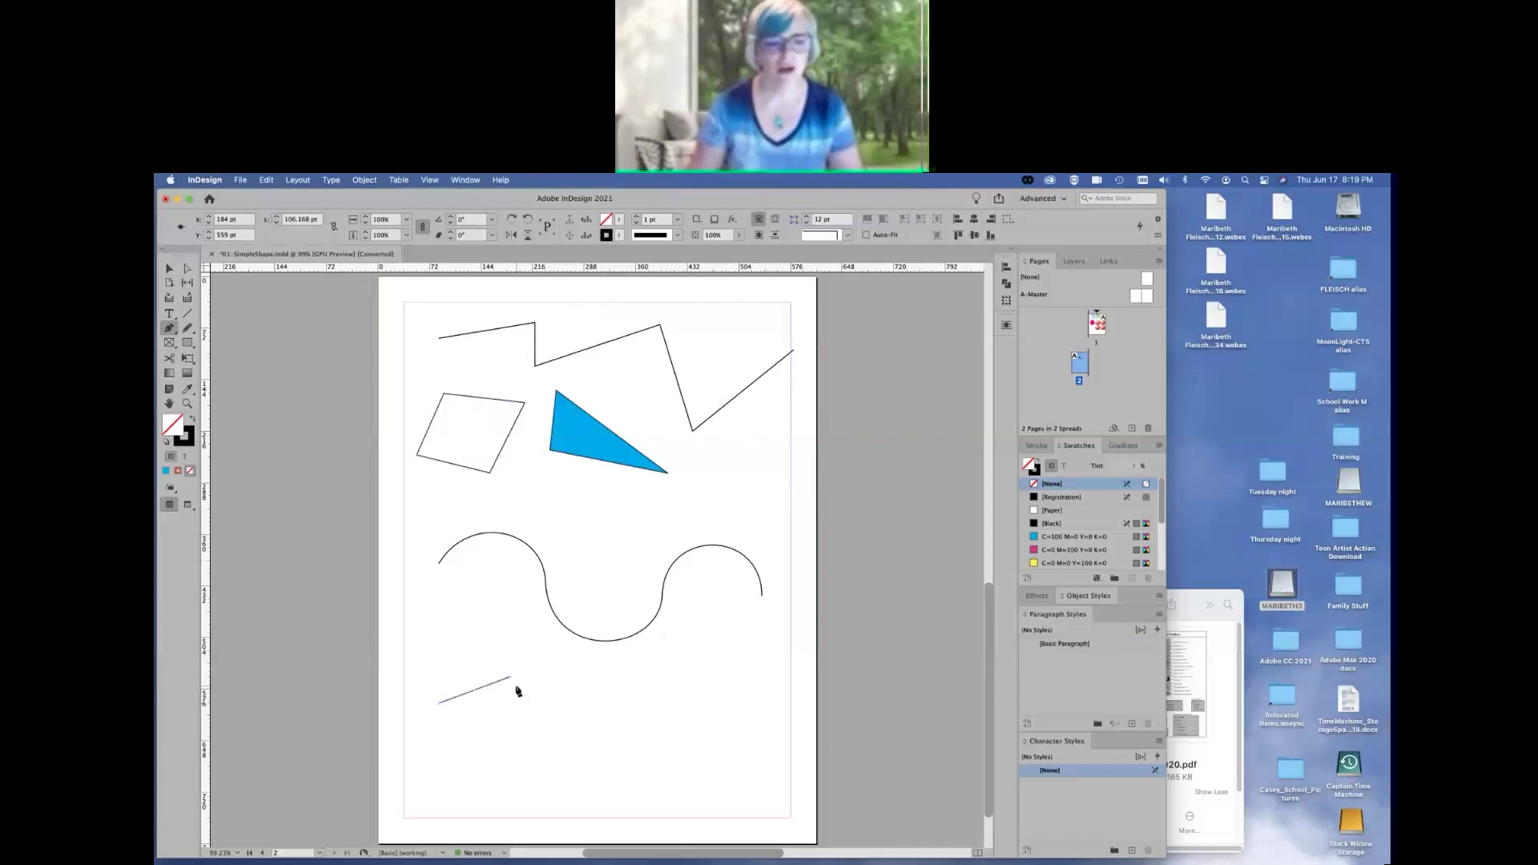
click(560, 724)
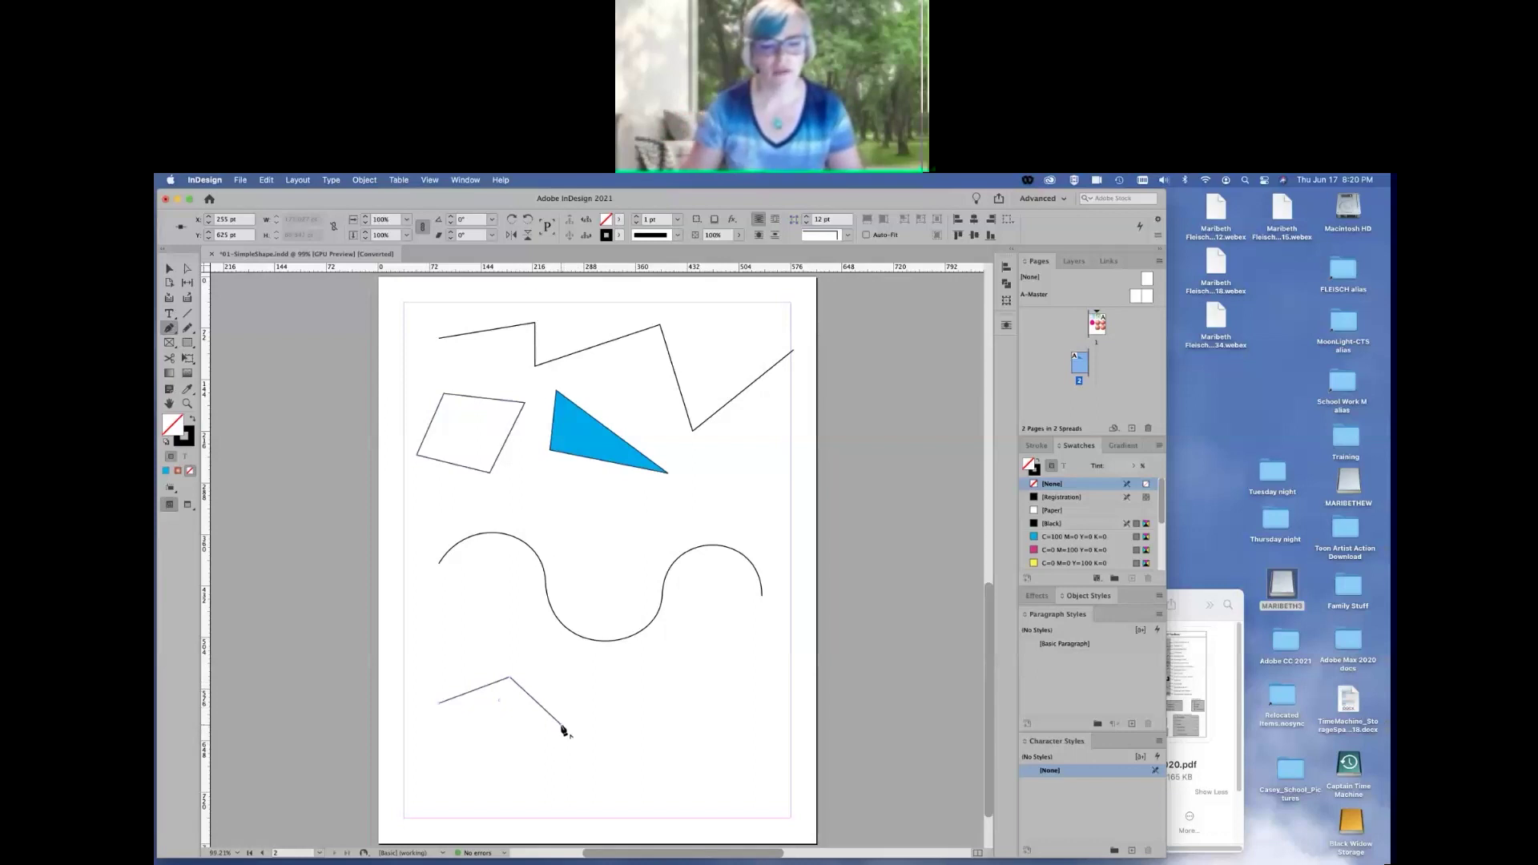
drag(589, 708, 583, 670)
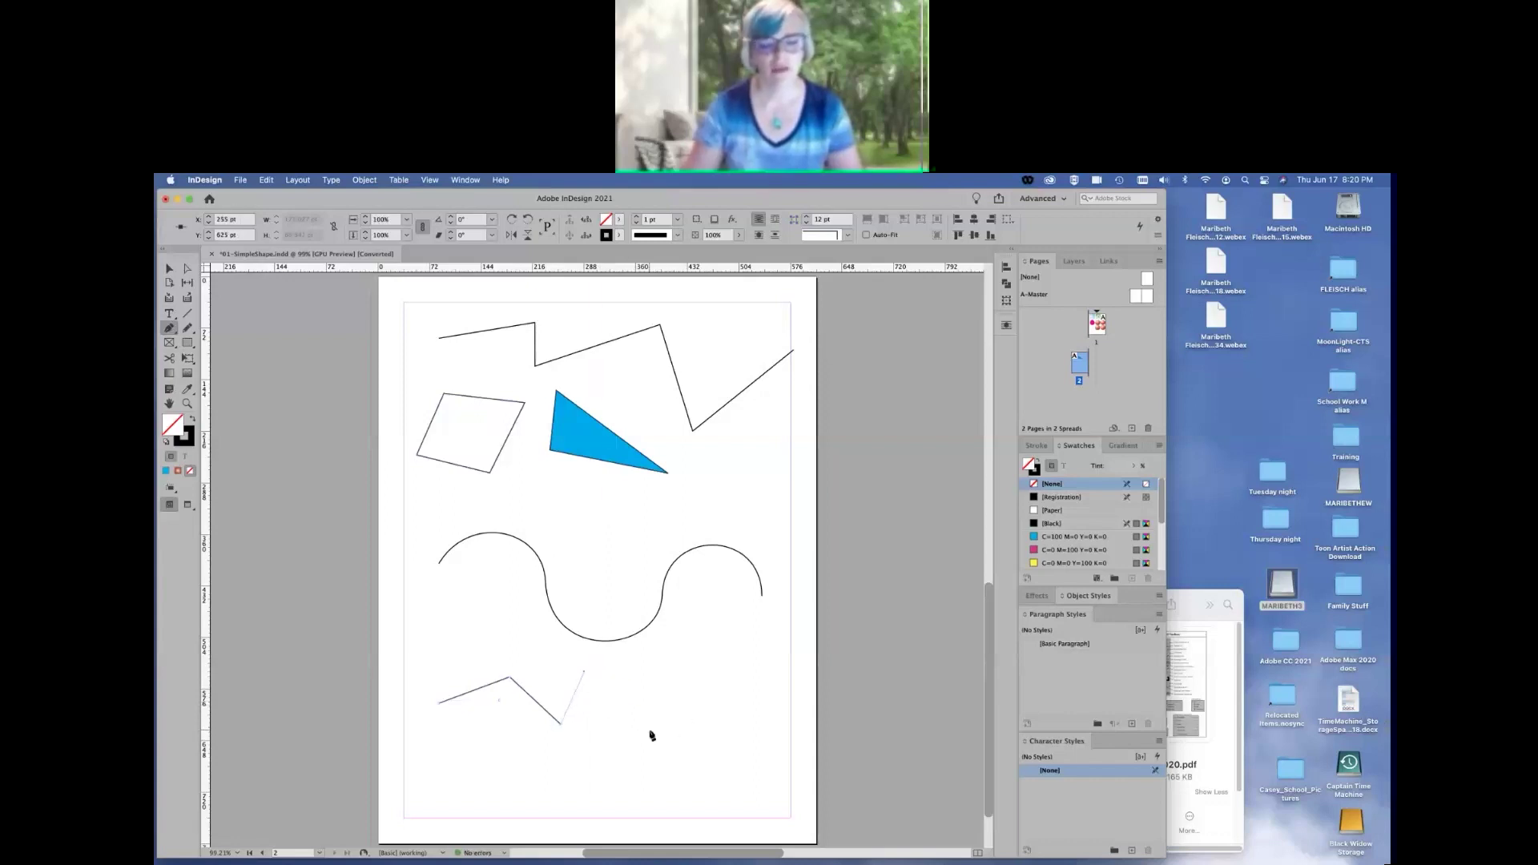
drag(652, 728, 659, 787)
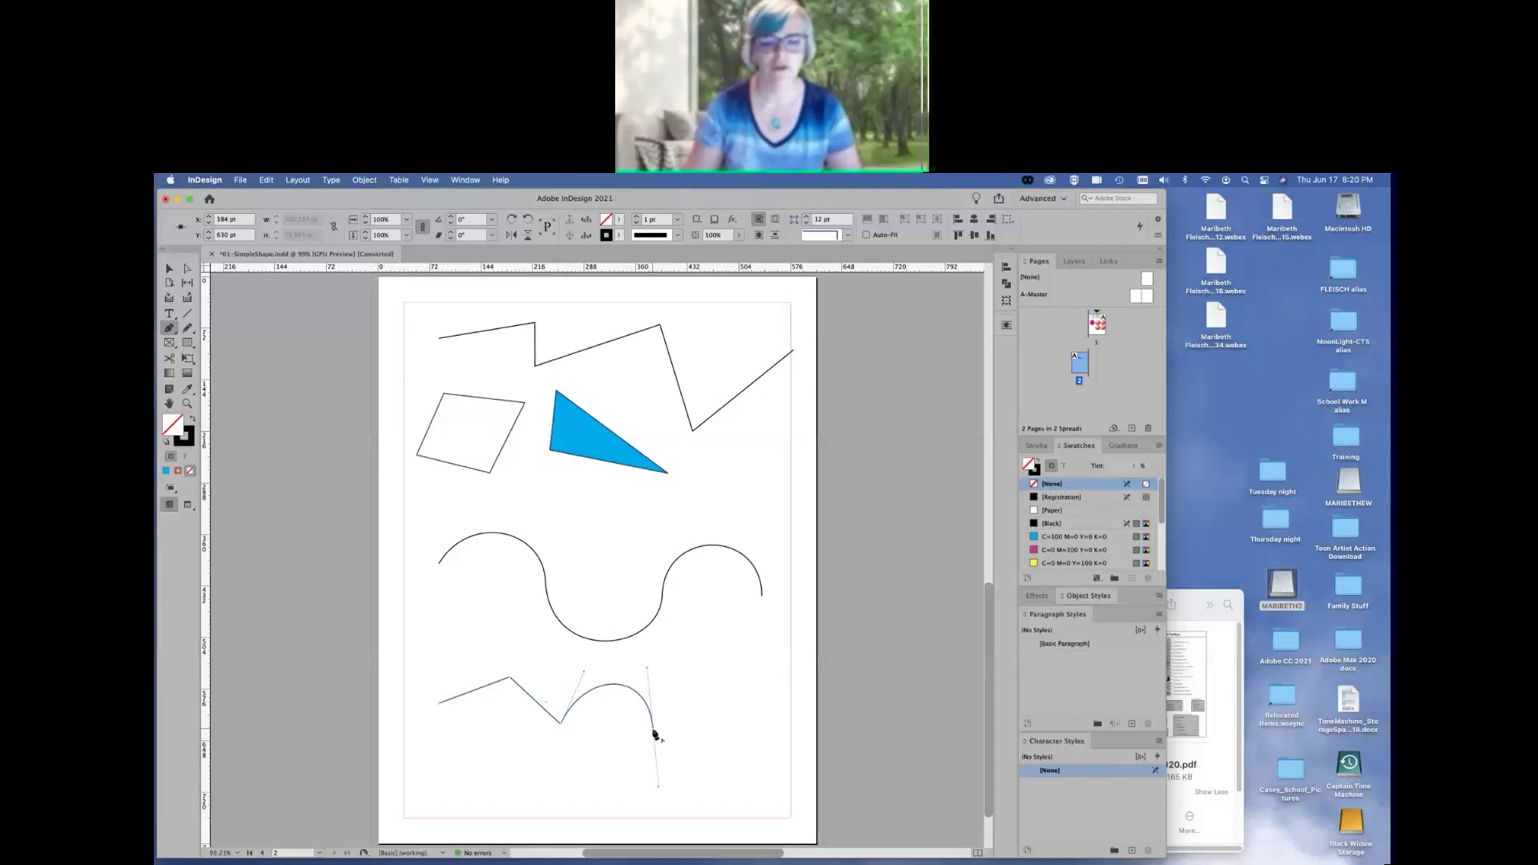
drag(655, 733, 668, 667)
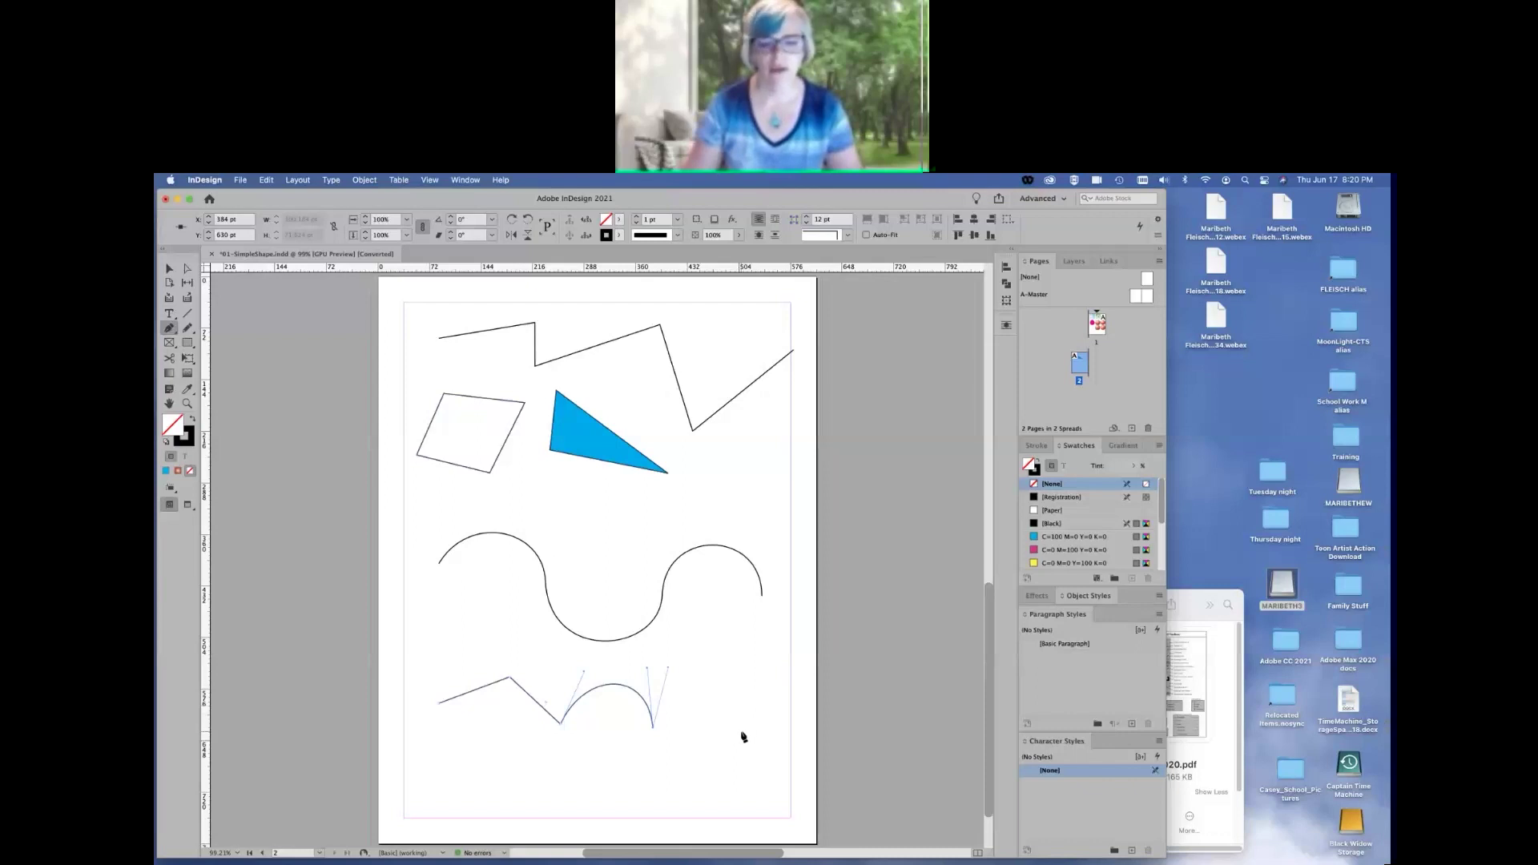
drag(744, 737, 737, 792)
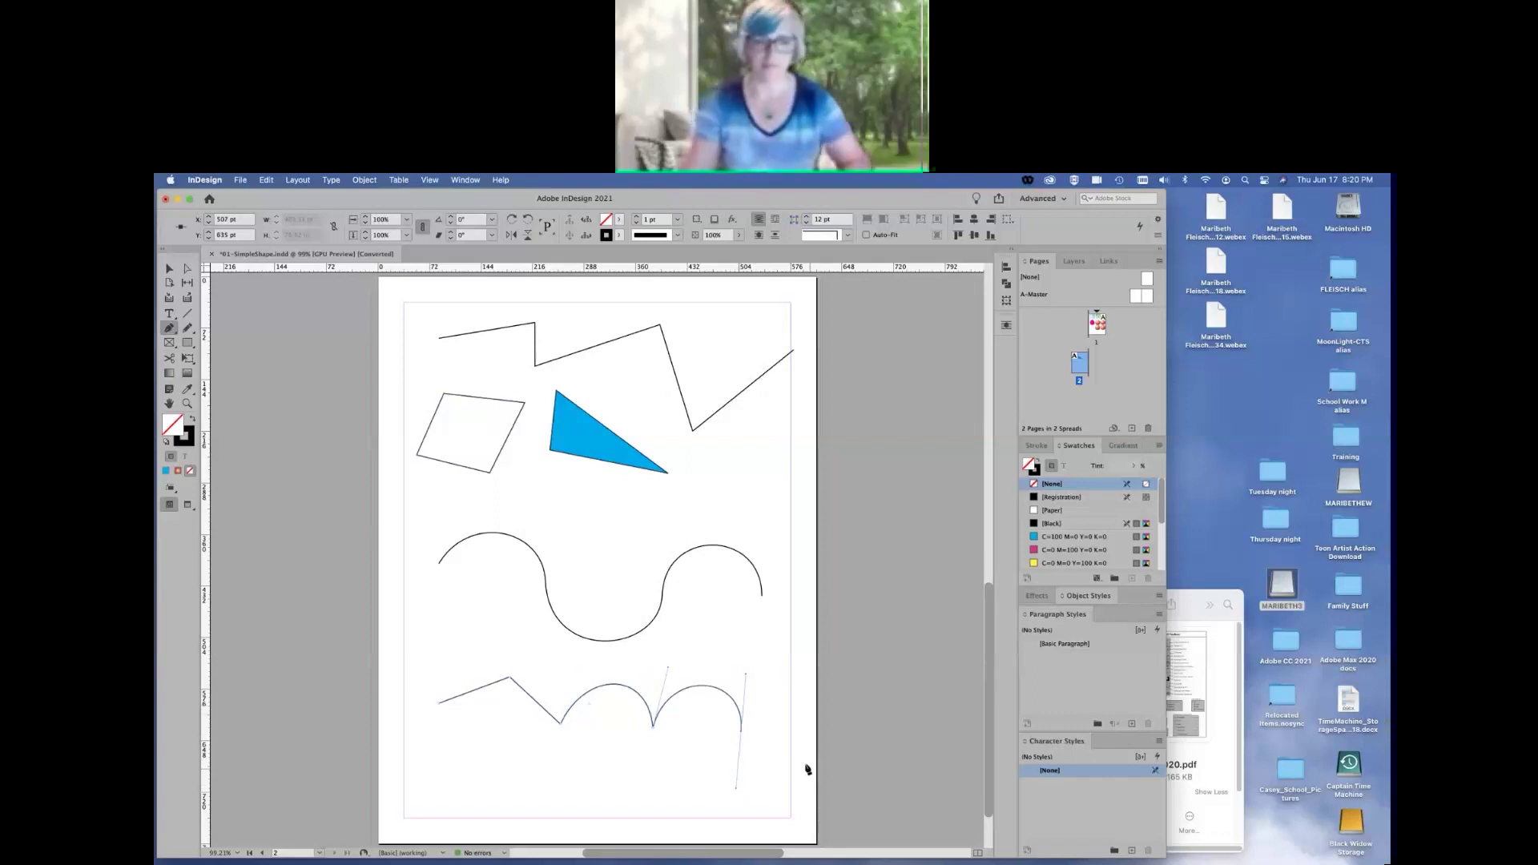
Delete all the paths and shapes on the page
key(v)
key(super+a)
key(Delete)
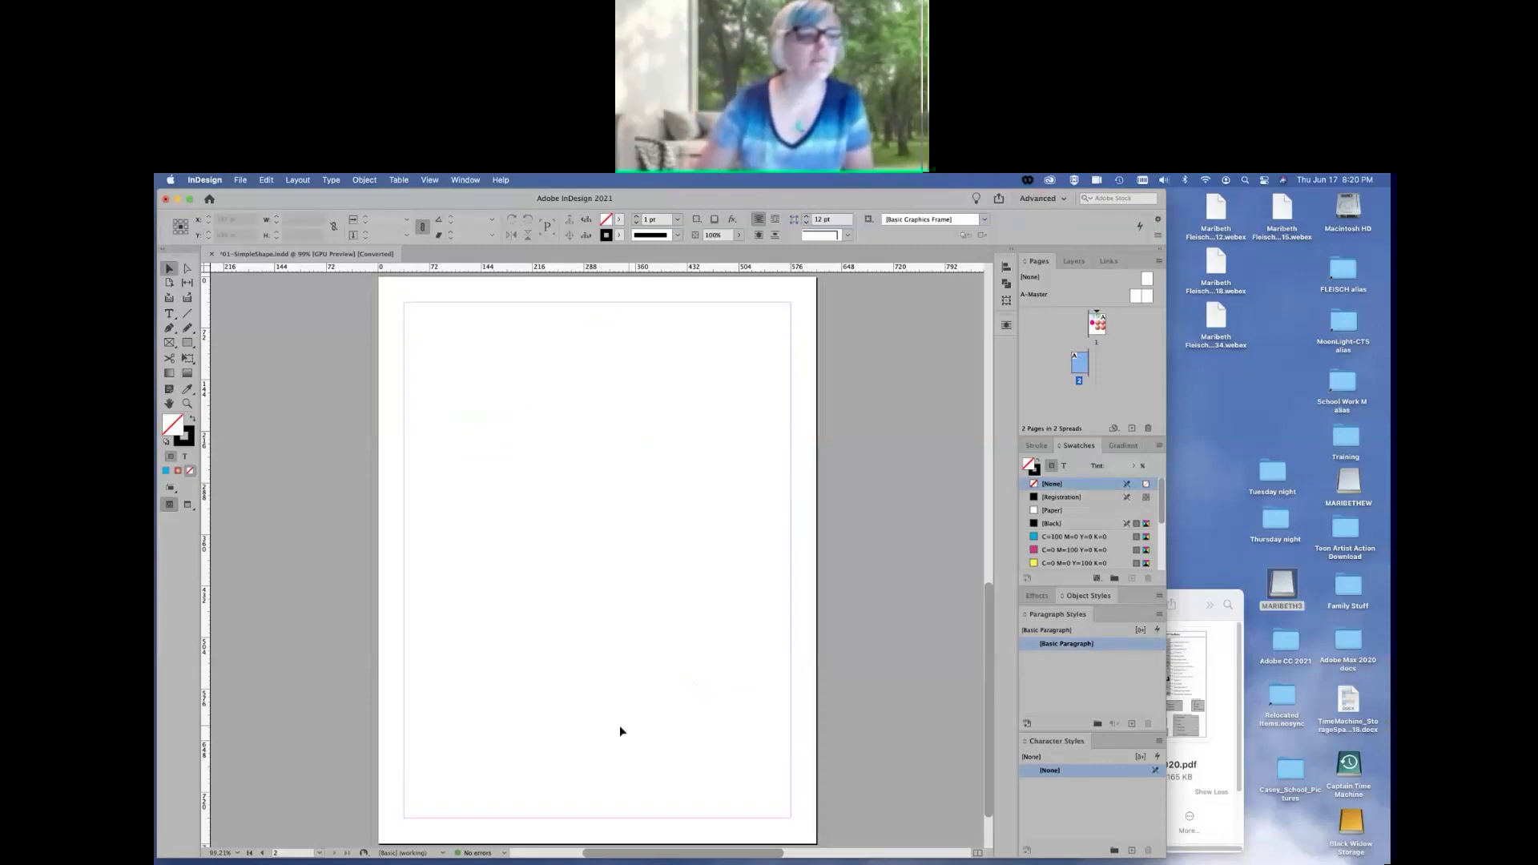
Draw seven overlapping rectangles of different sizes across the upper part of the page with the Rectangle tool
click(189, 345)
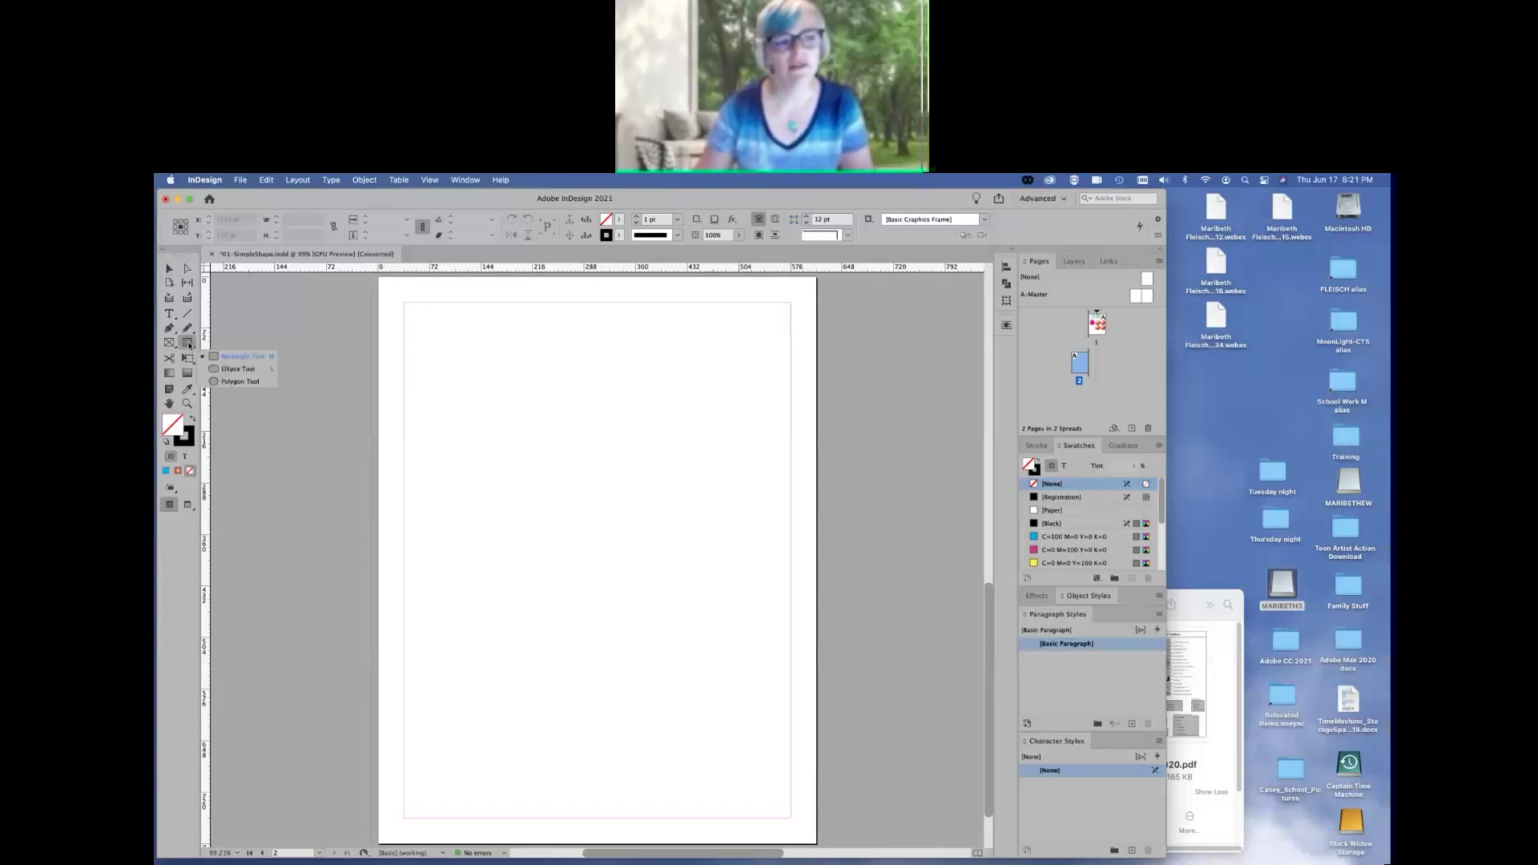
click(241, 358)
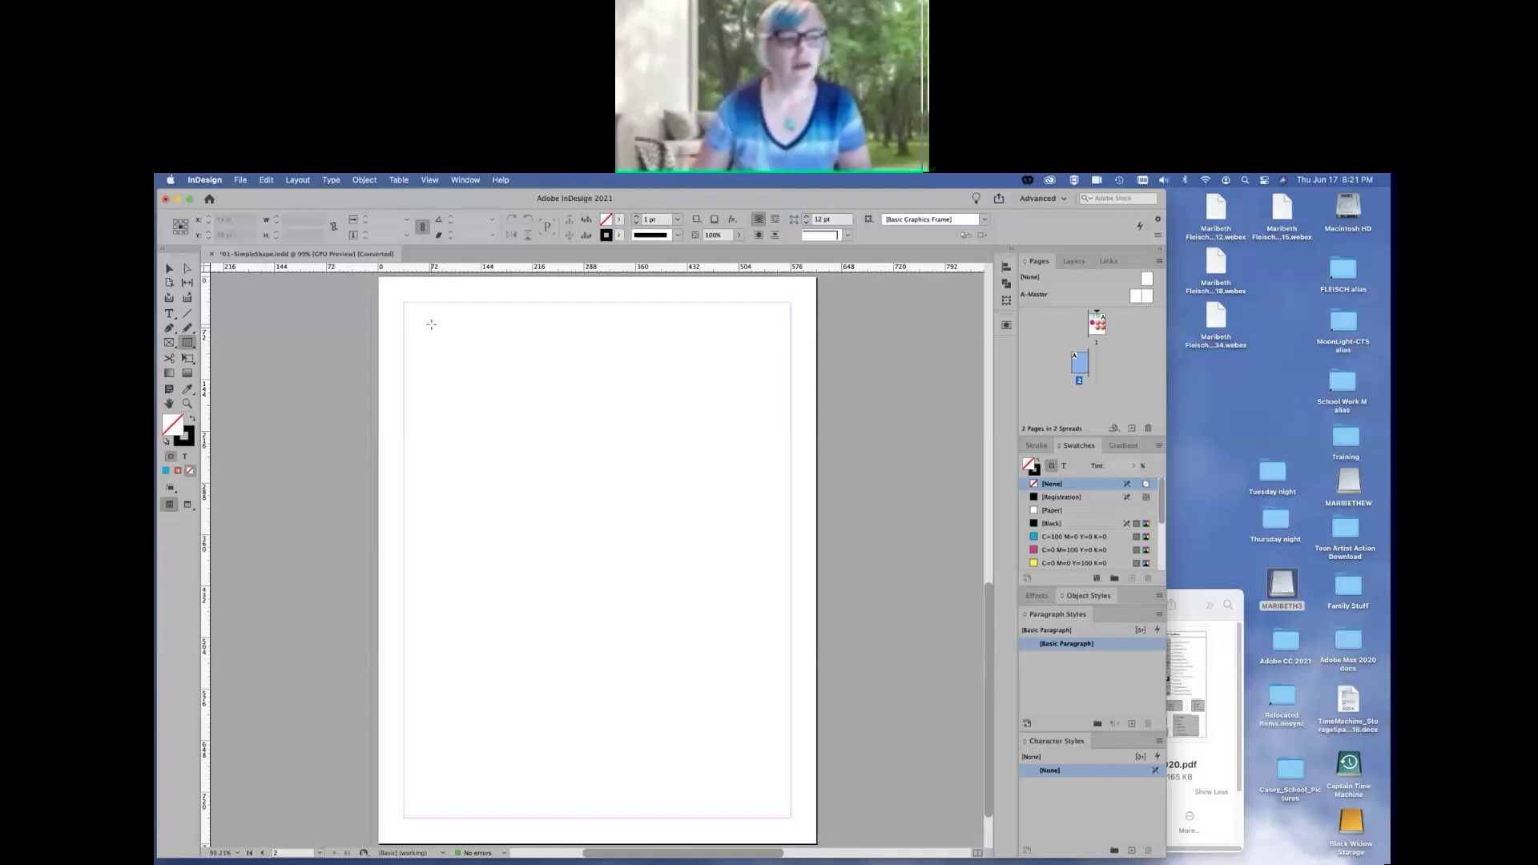
drag(424, 315, 581, 481)
drag(557, 365, 724, 446)
drag(643, 331, 679, 535)
mouse_move(711, 337)
mouse_down()
mouse_move(799, 379)
mouse_move(816, 405)
mouse_move(673, 362)
mouse_up()
drag(583, 333, 627, 410)
drag(475, 364, 583, 437)
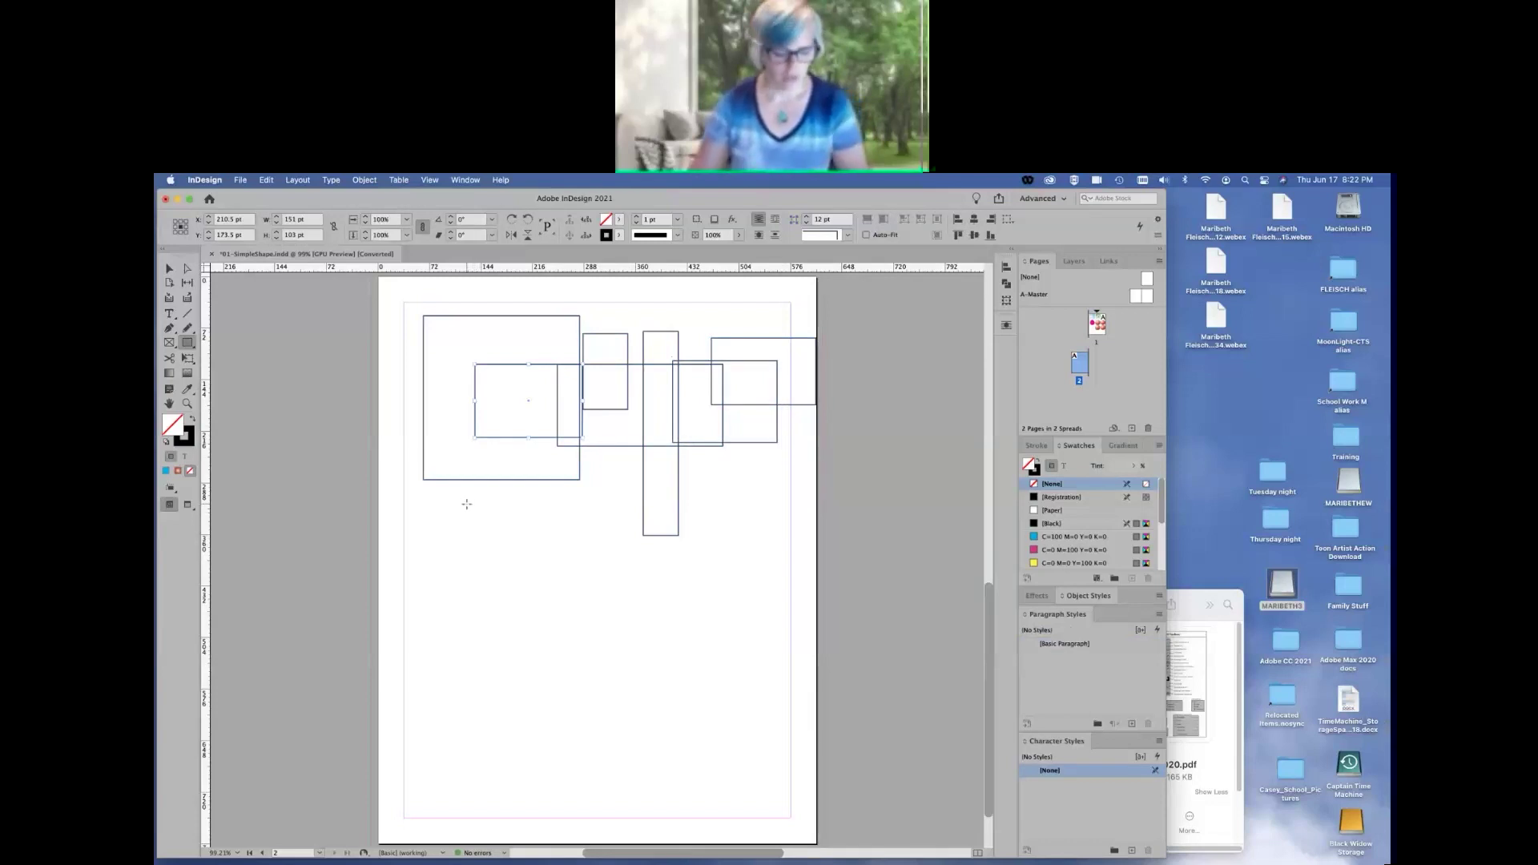
Draw four squares below the overlapping rectangles, the last one about 88 by 88 pt
drag(467, 504, 590, 604)
drag(599, 531, 657, 591)
drag(707, 488, 774, 572)
drag(679, 566, 742, 628)
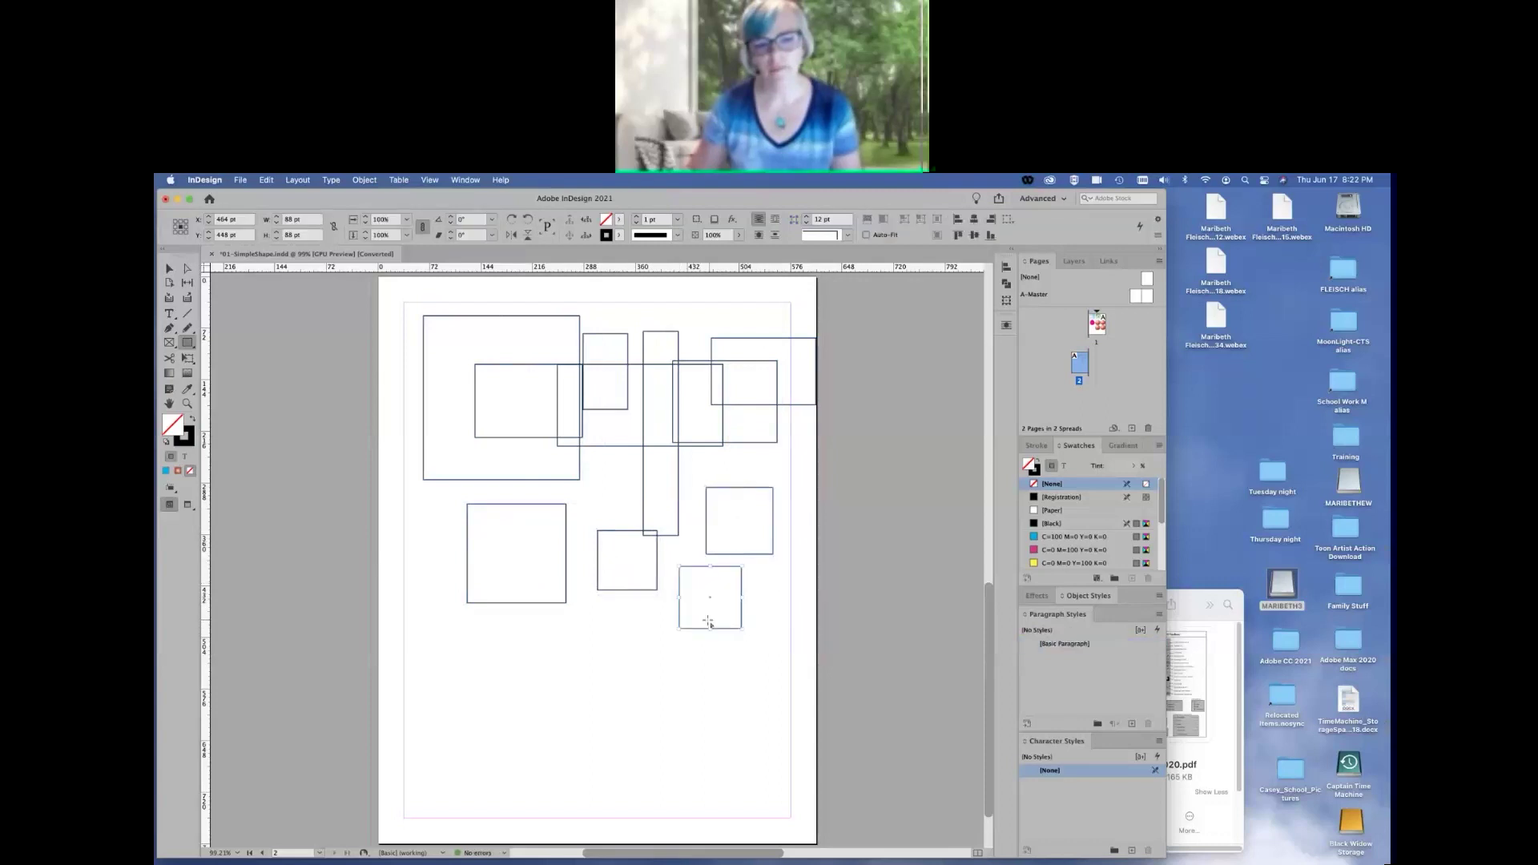
Create a square below the others from exact dimensions, with a width and height of 88 pt
click(602, 624)
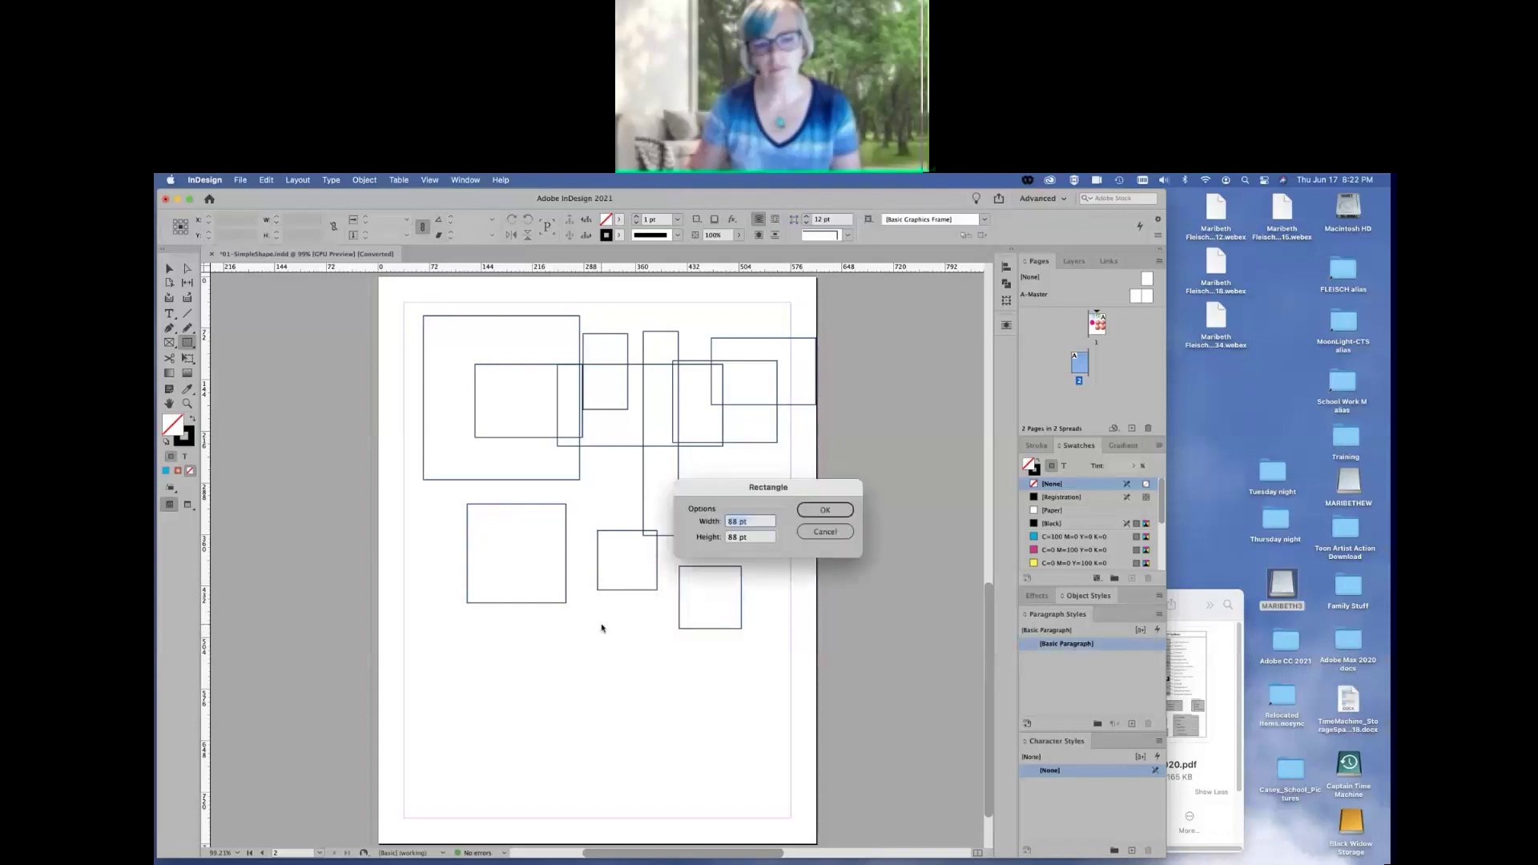
drag(800, 490, 641, 493)
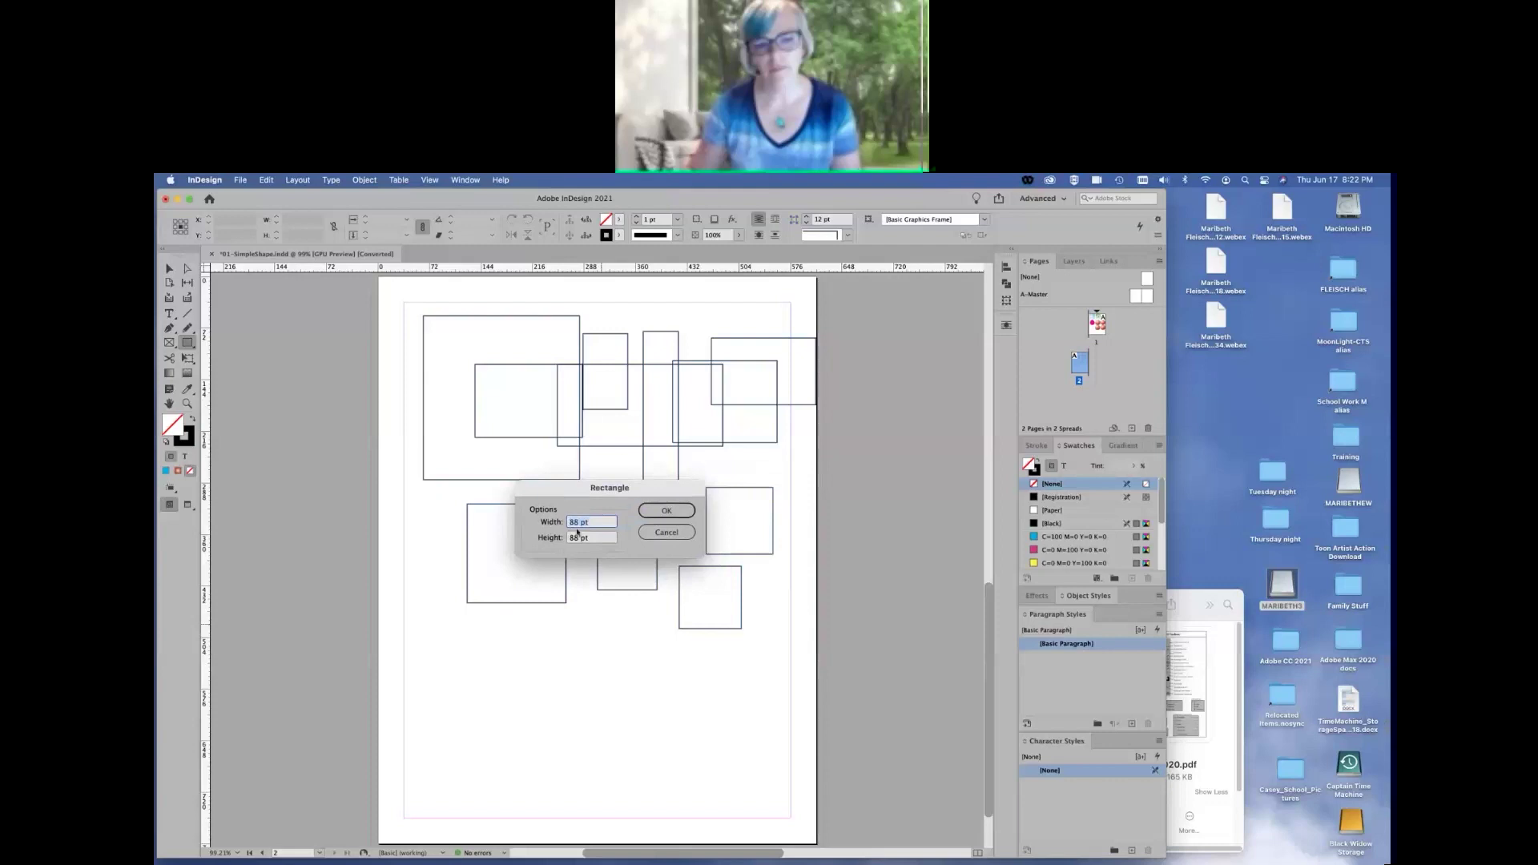
click(666, 511)
click(669, 512)
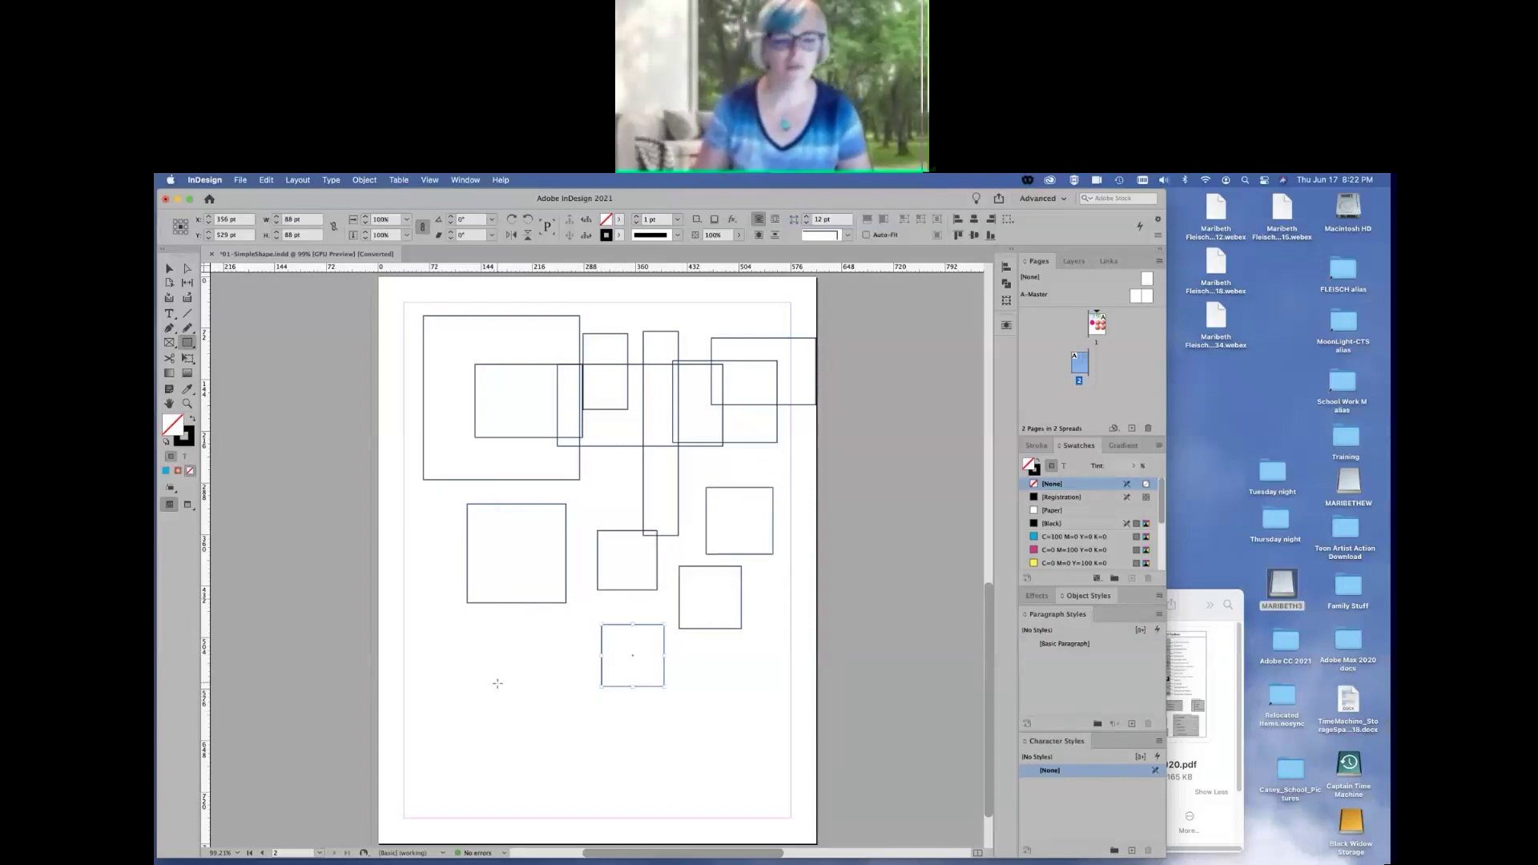
Draw three concentric squares of about 190, 118 and 54 pt in the page's lower-left area, the inner two from the centre outward
drag(447, 642, 582, 778)
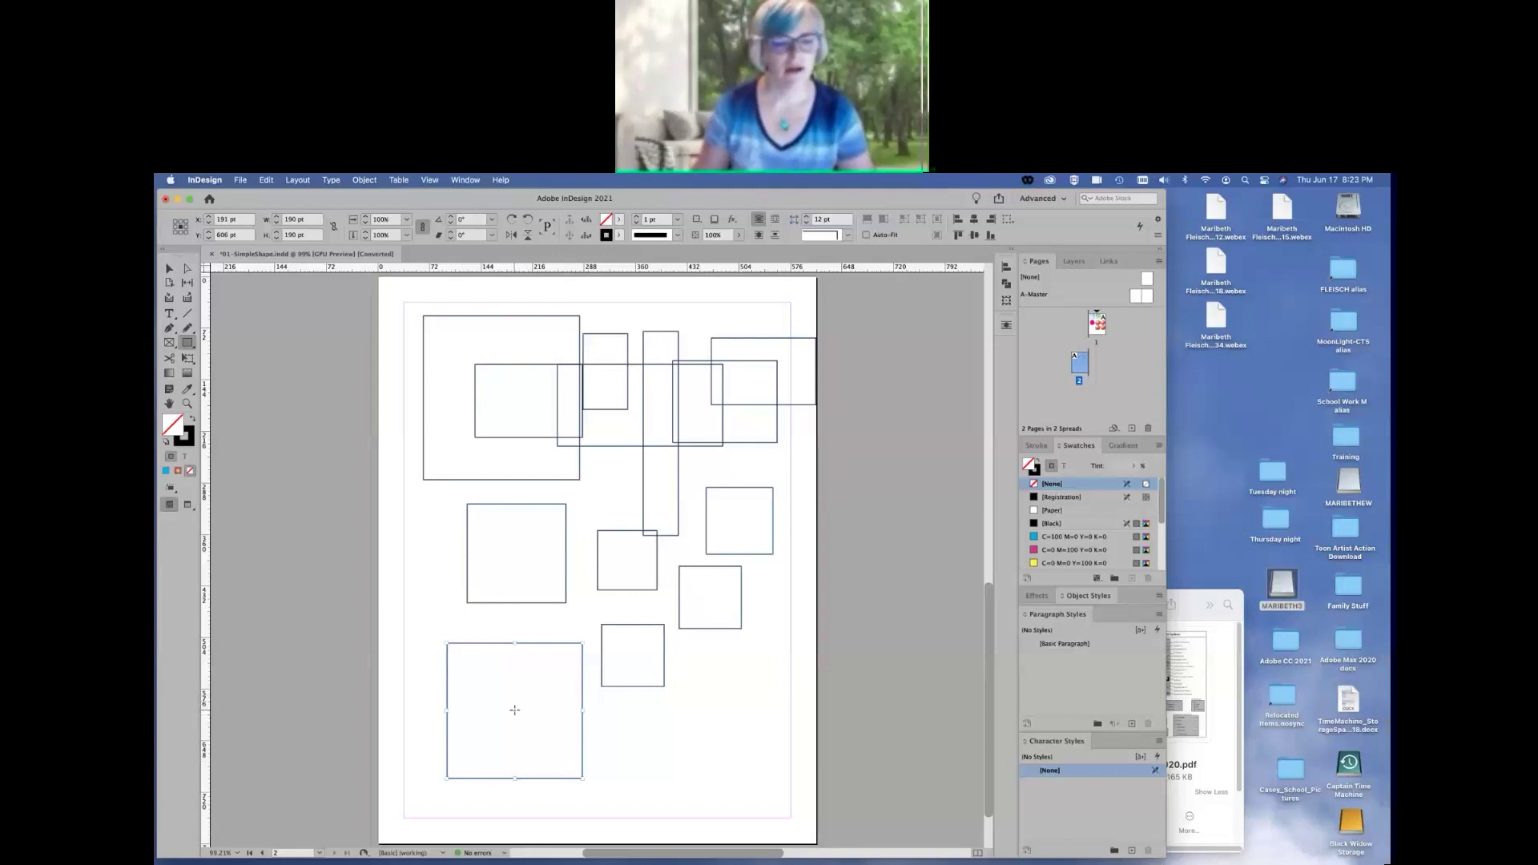
drag(514, 710, 559, 755)
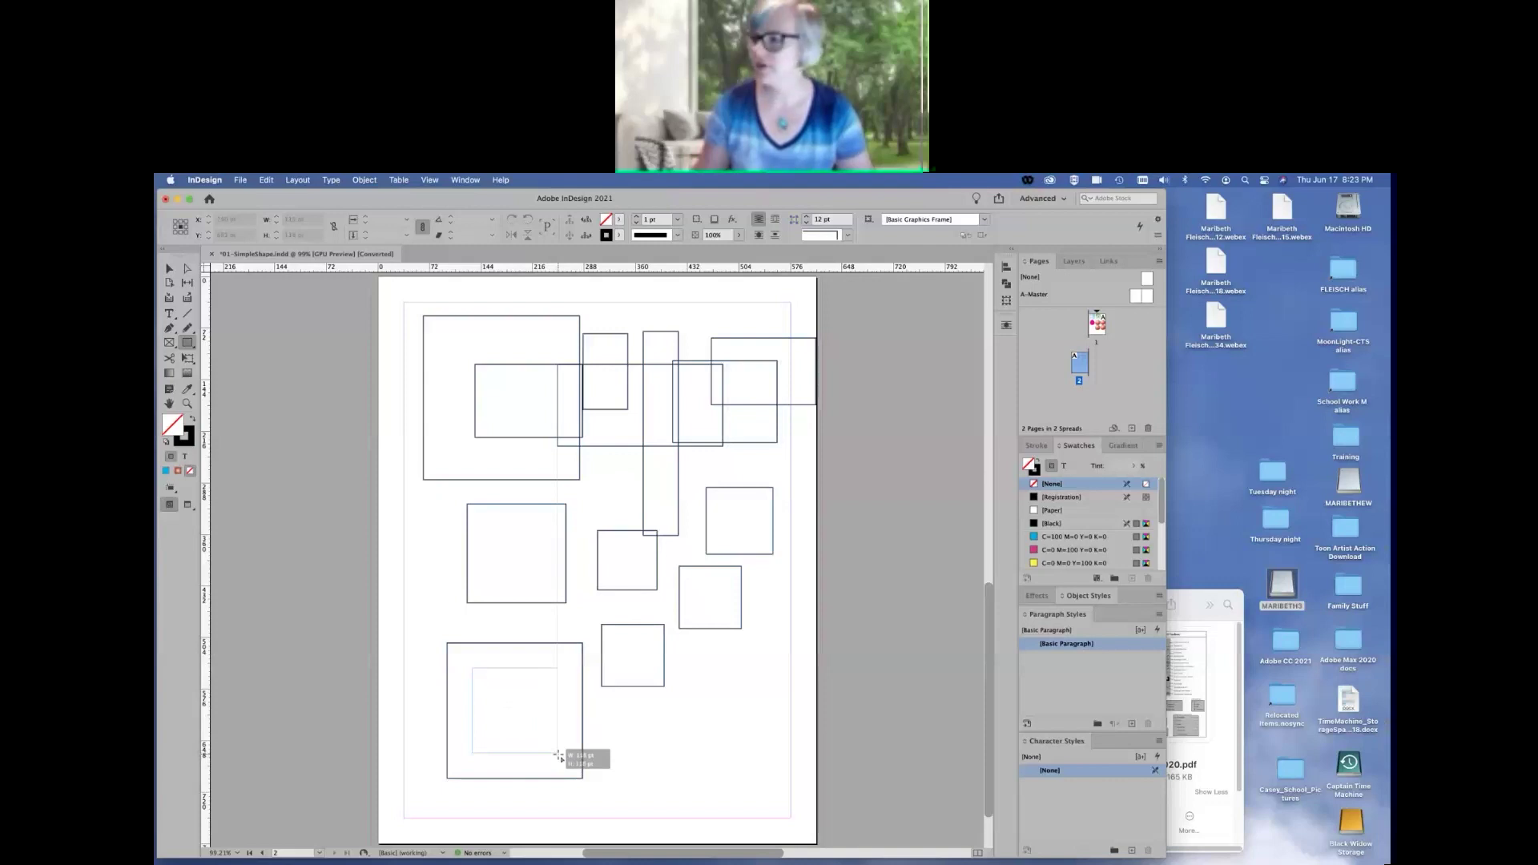
drag(559, 755, 559, 755)
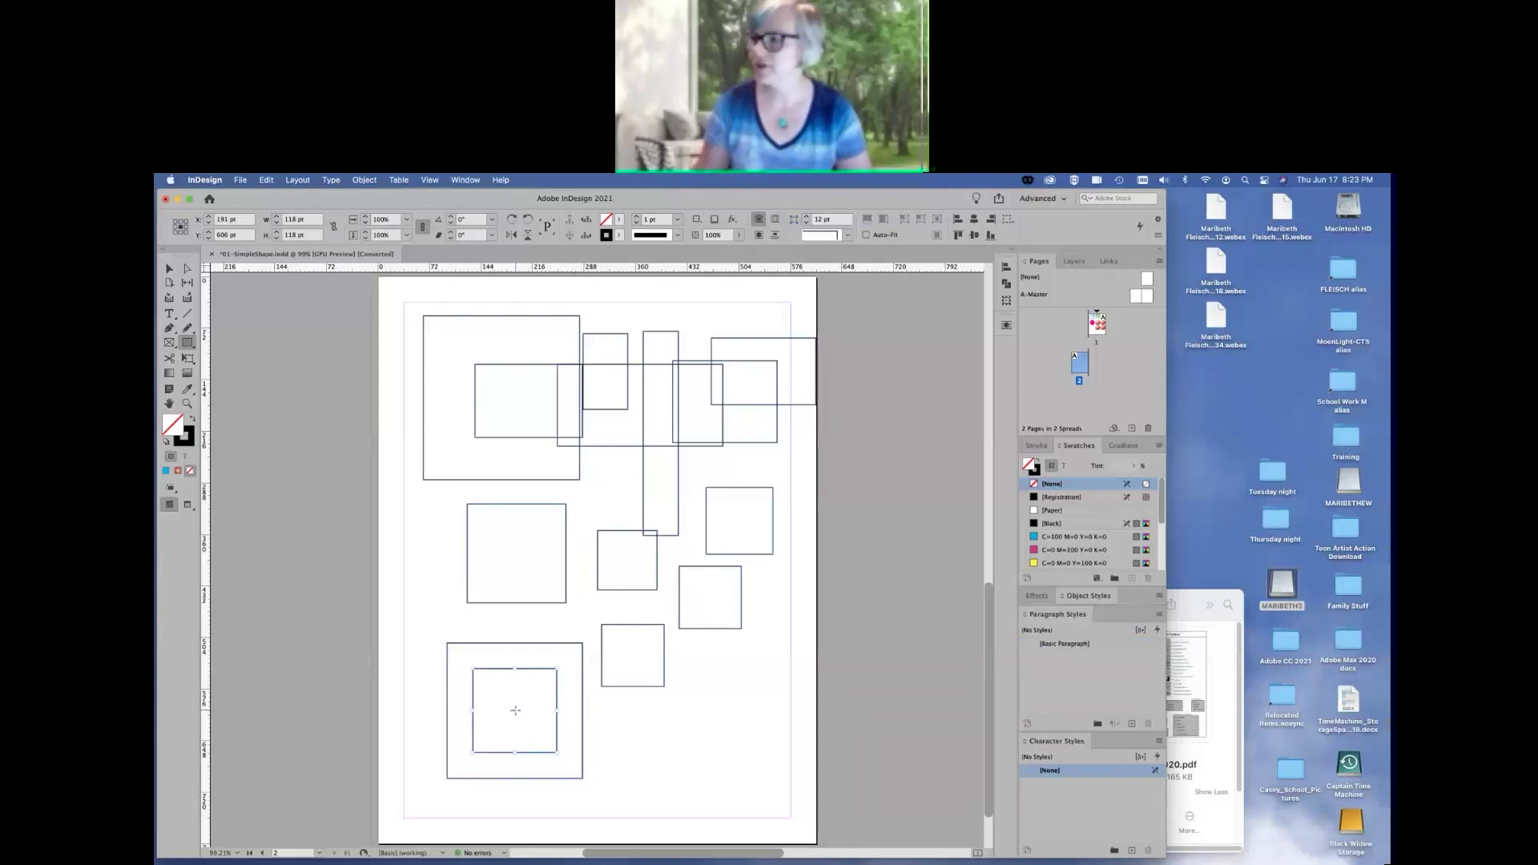
drag(515, 711, 535, 729)
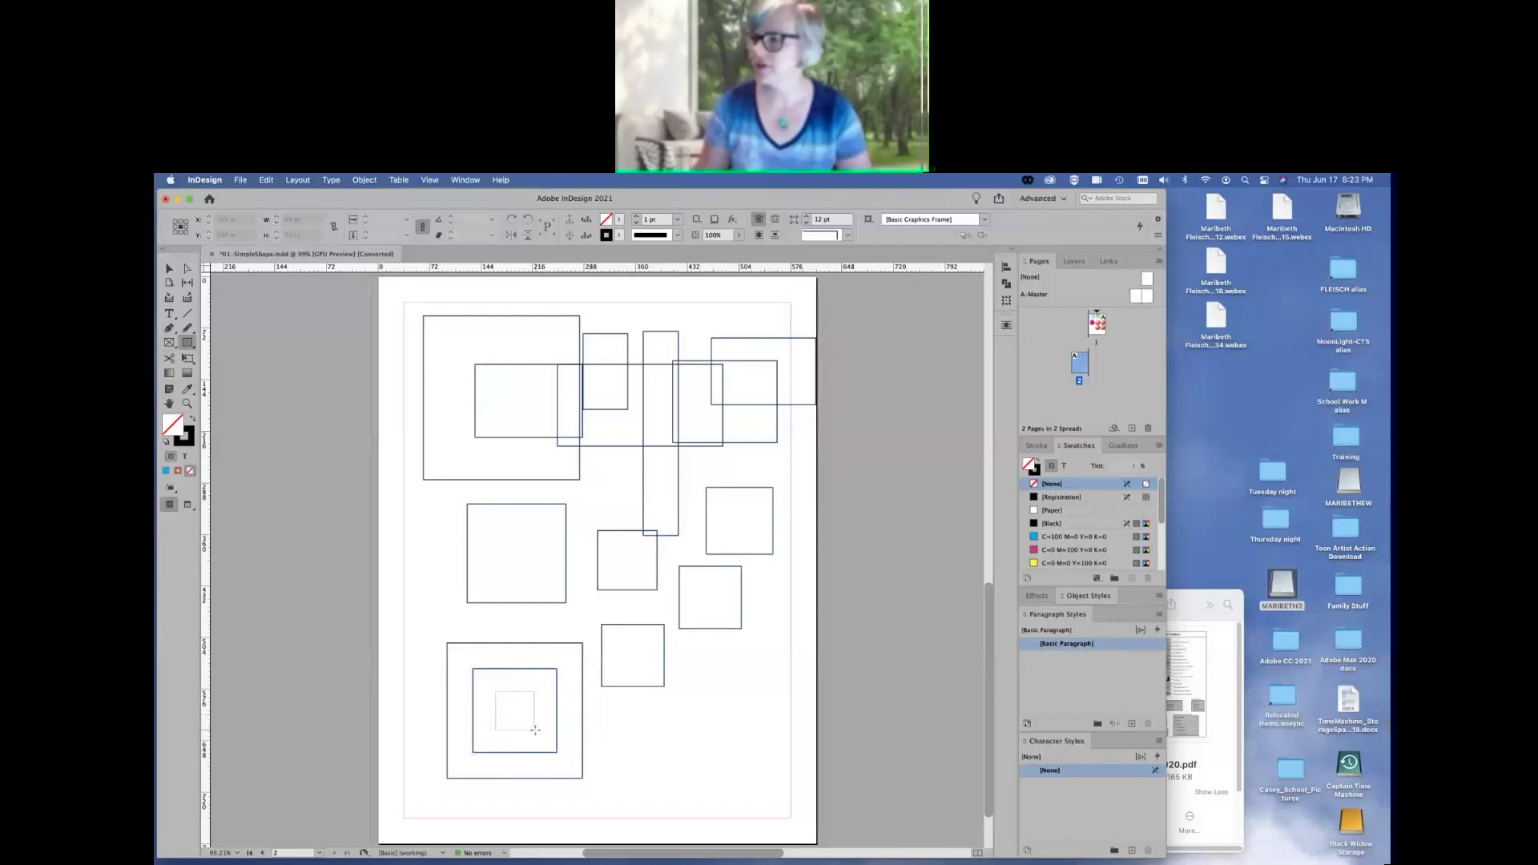
drag(535, 729, 534, 730)
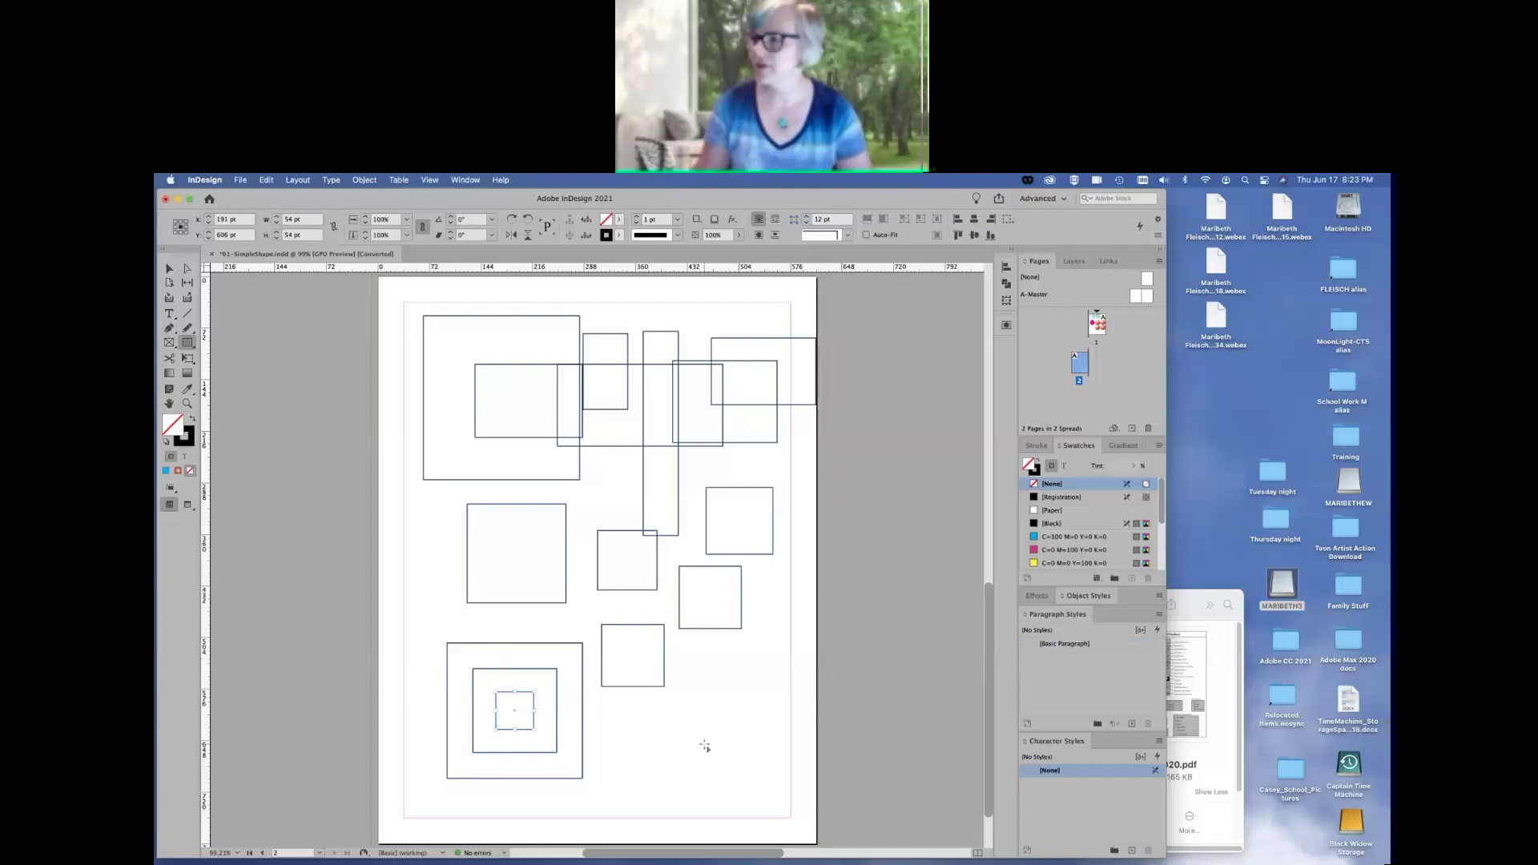
scroll(708, 741, down, 4)
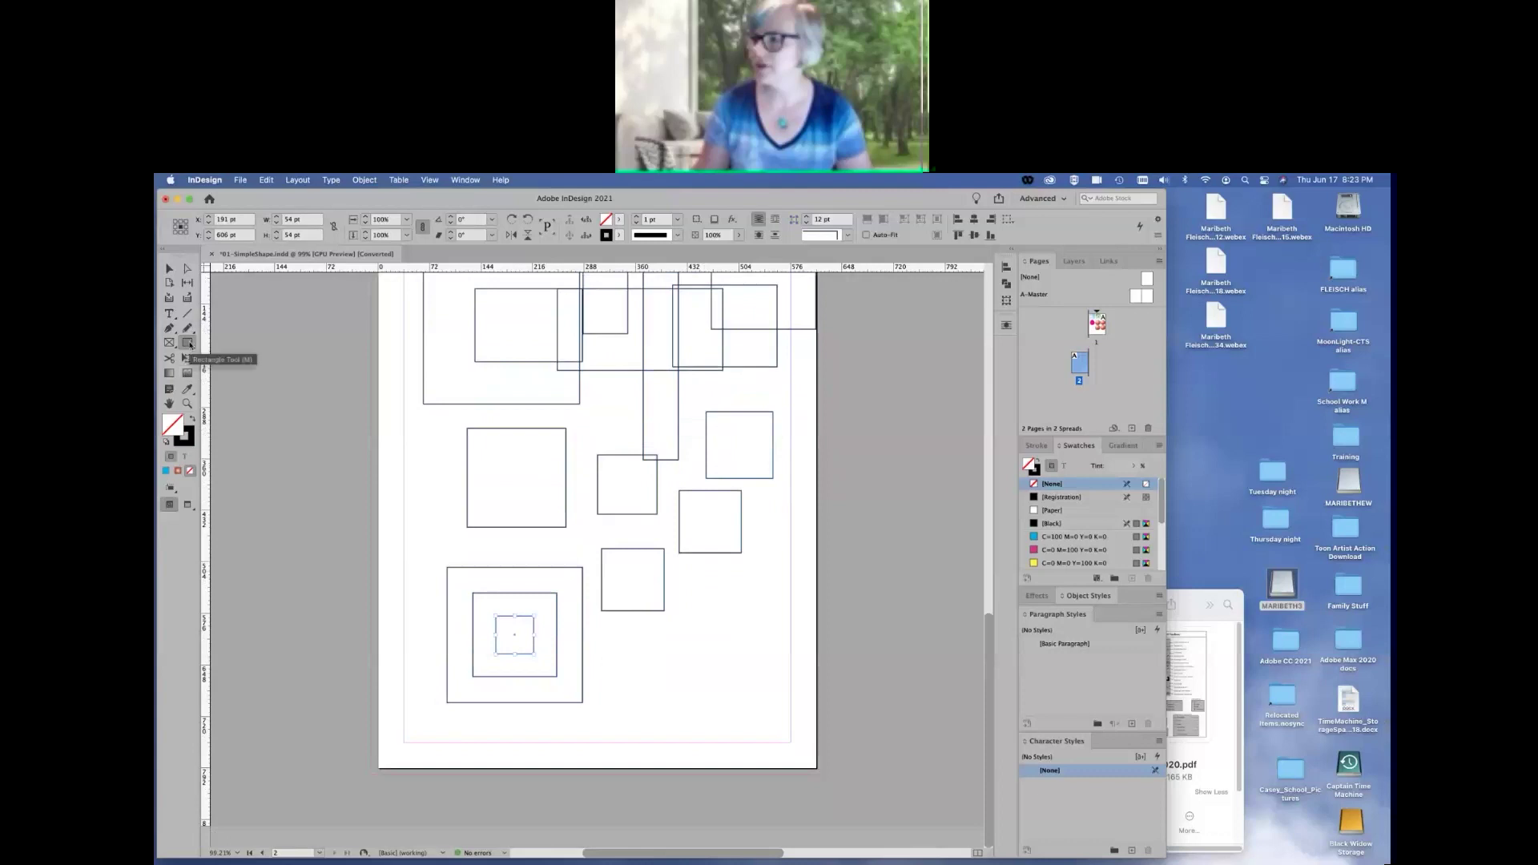
scroll(407, 365, up, 4)
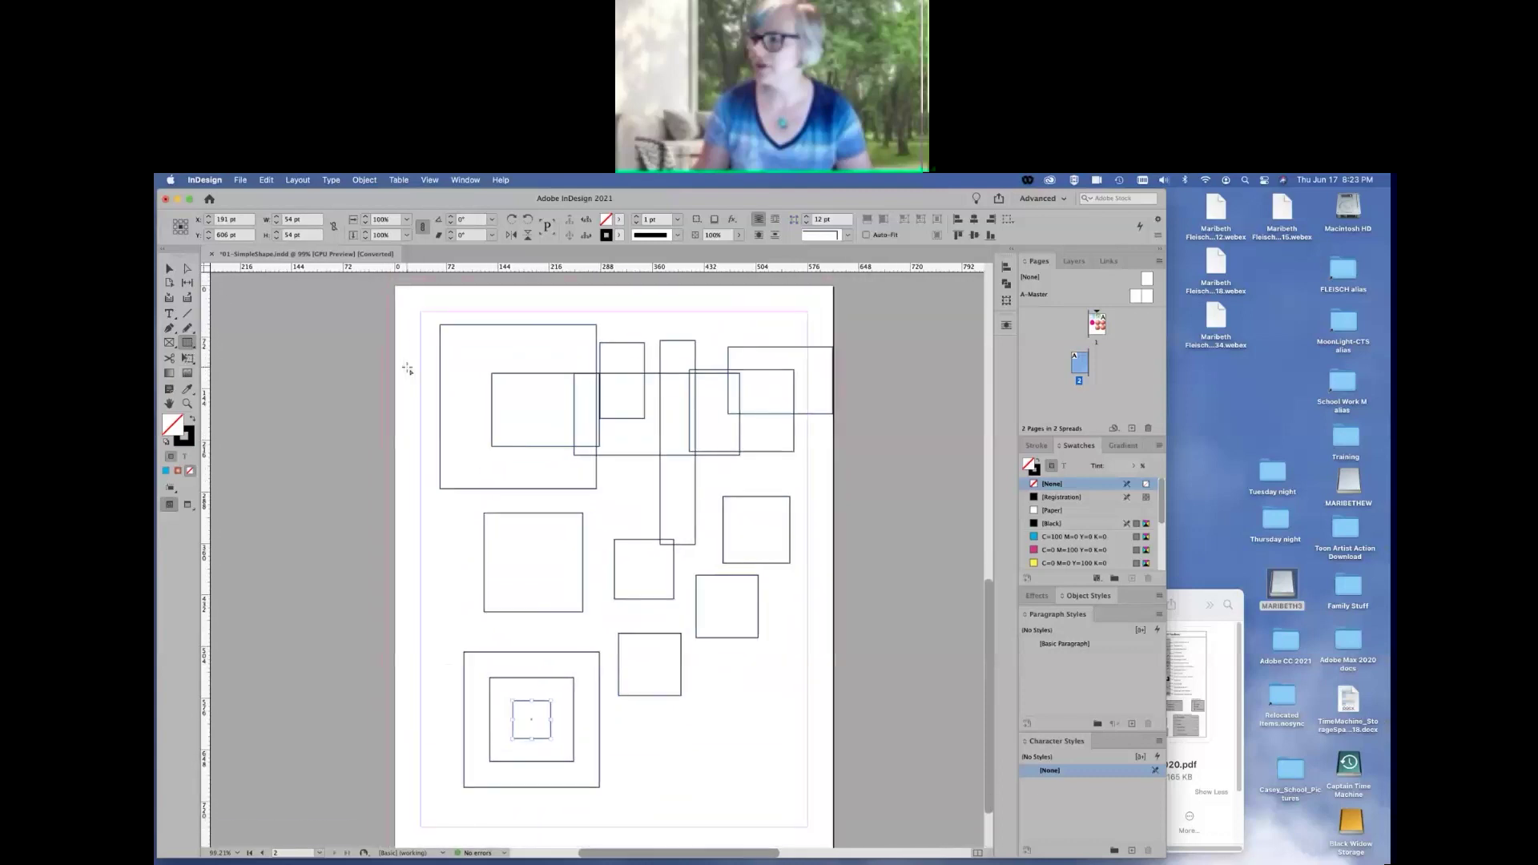
Delete all the rectangles and squares from the page
click(167, 268)
key(super+a)
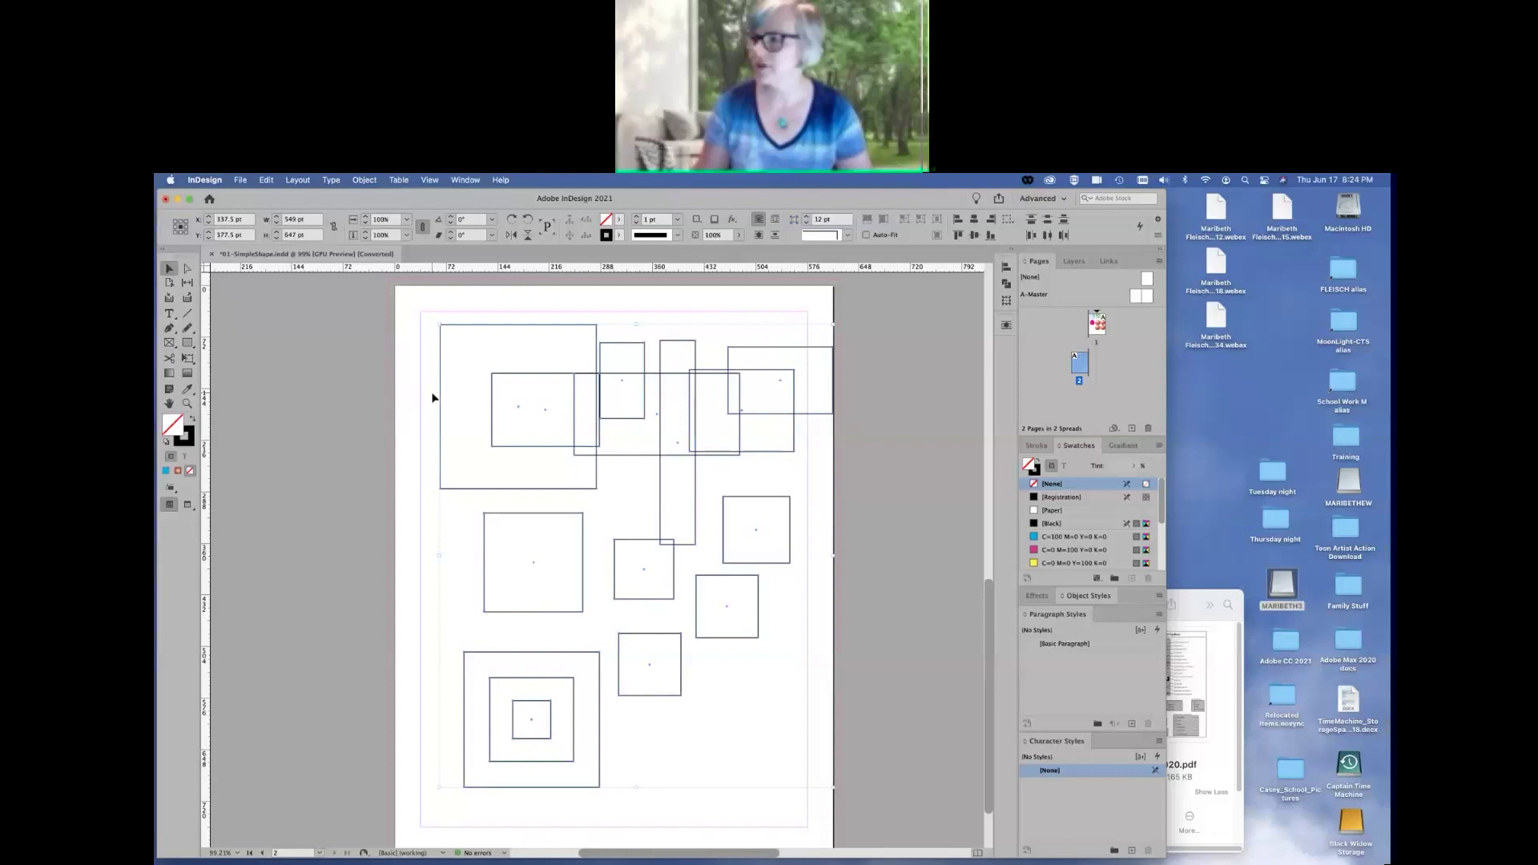
key(Delete)
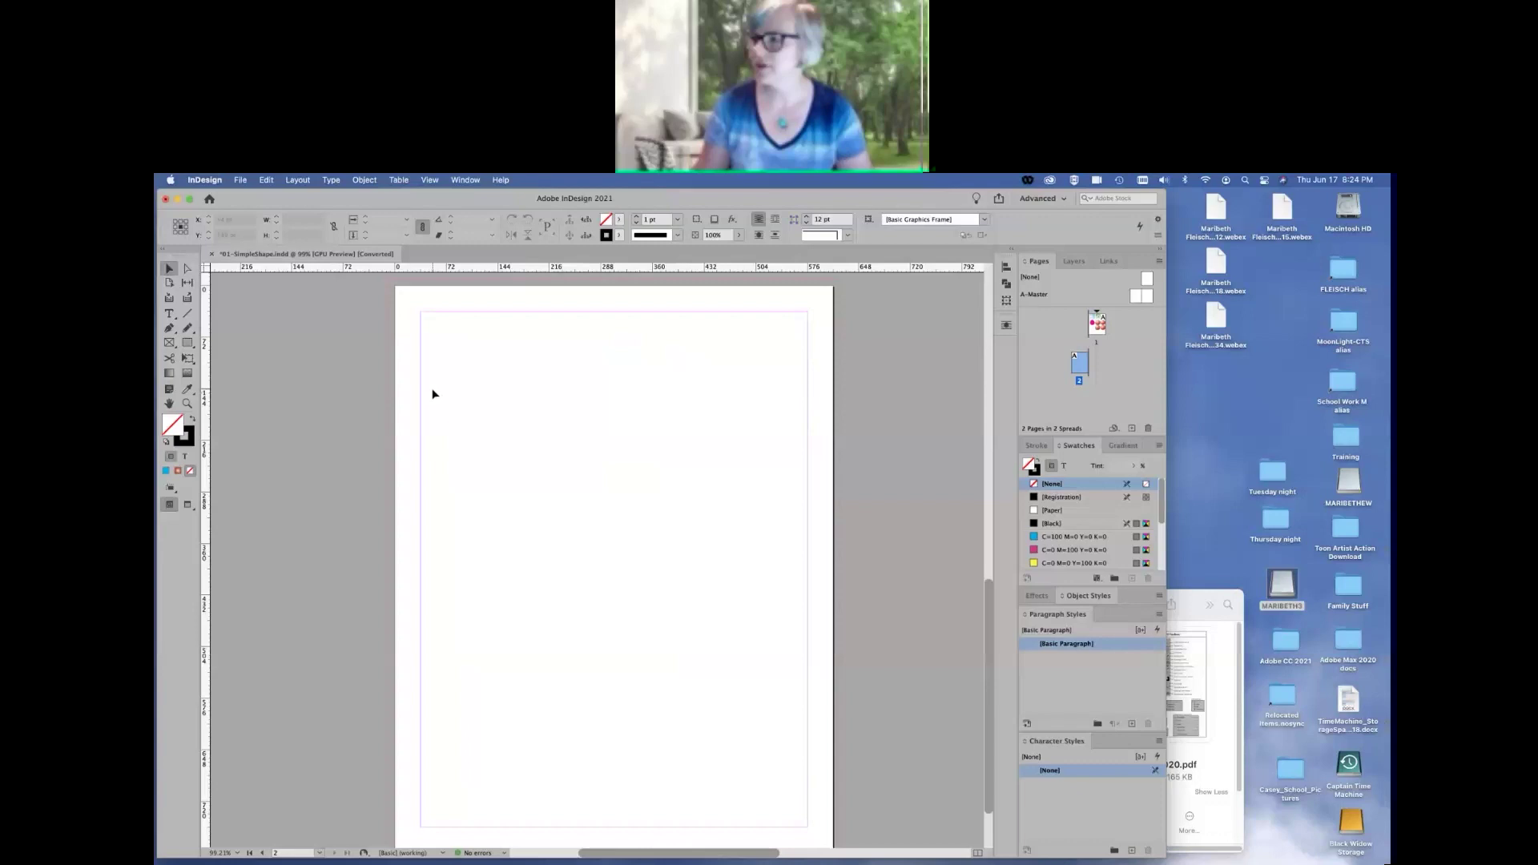
Draw six overlapping ellipses of different proportions across the upper part of the page with the Ellipse tool
click(187, 342)
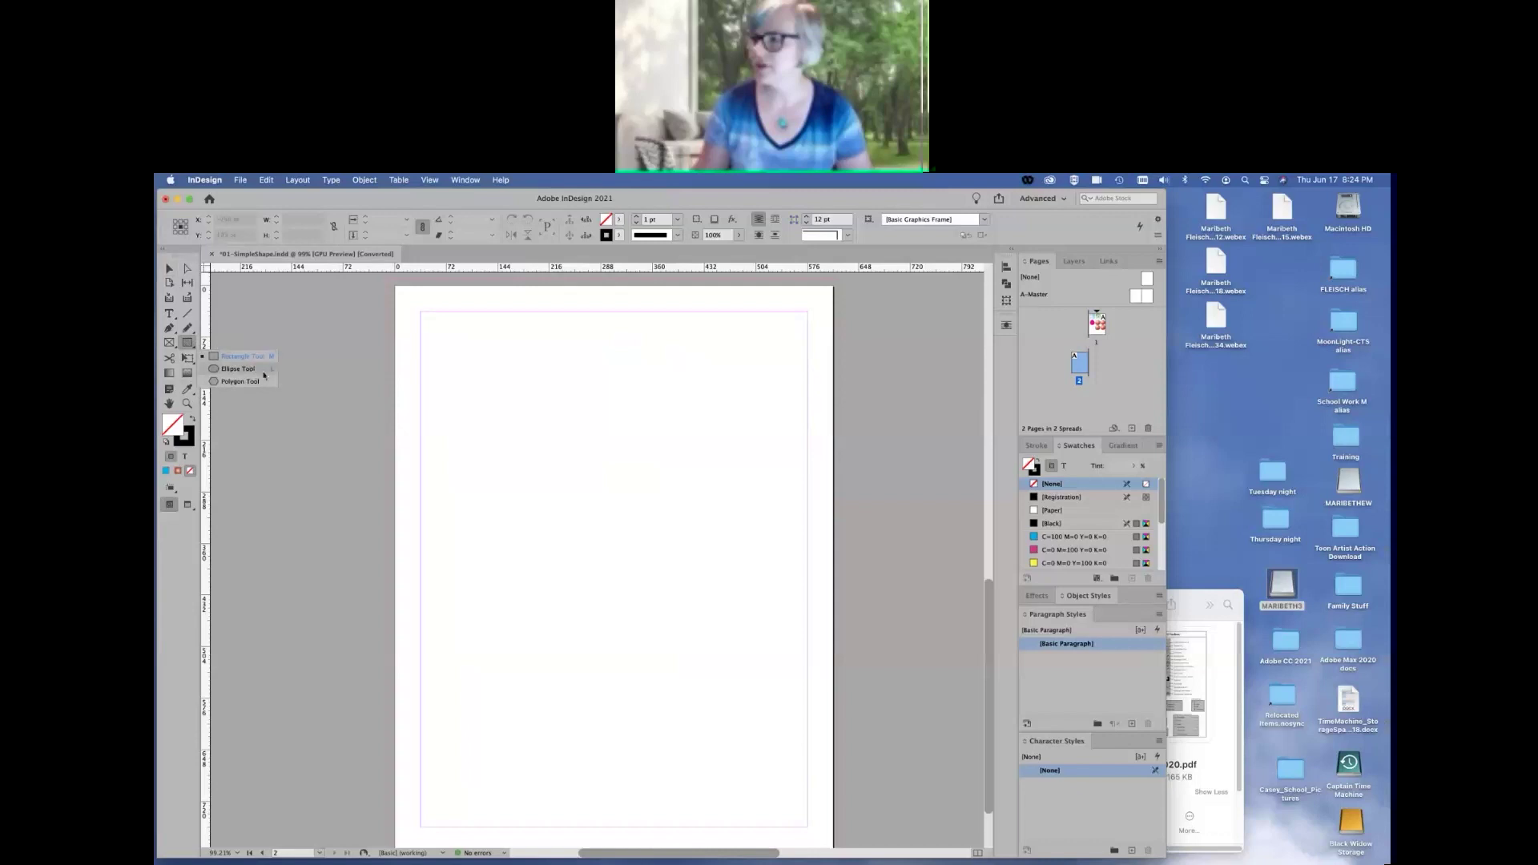
click(239, 370)
drag(450, 333, 574, 423)
drag(553, 303, 624, 492)
drag(659, 325, 779, 447)
drag(639, 317, 819, 420)
drag(718, 370, 594, 474)
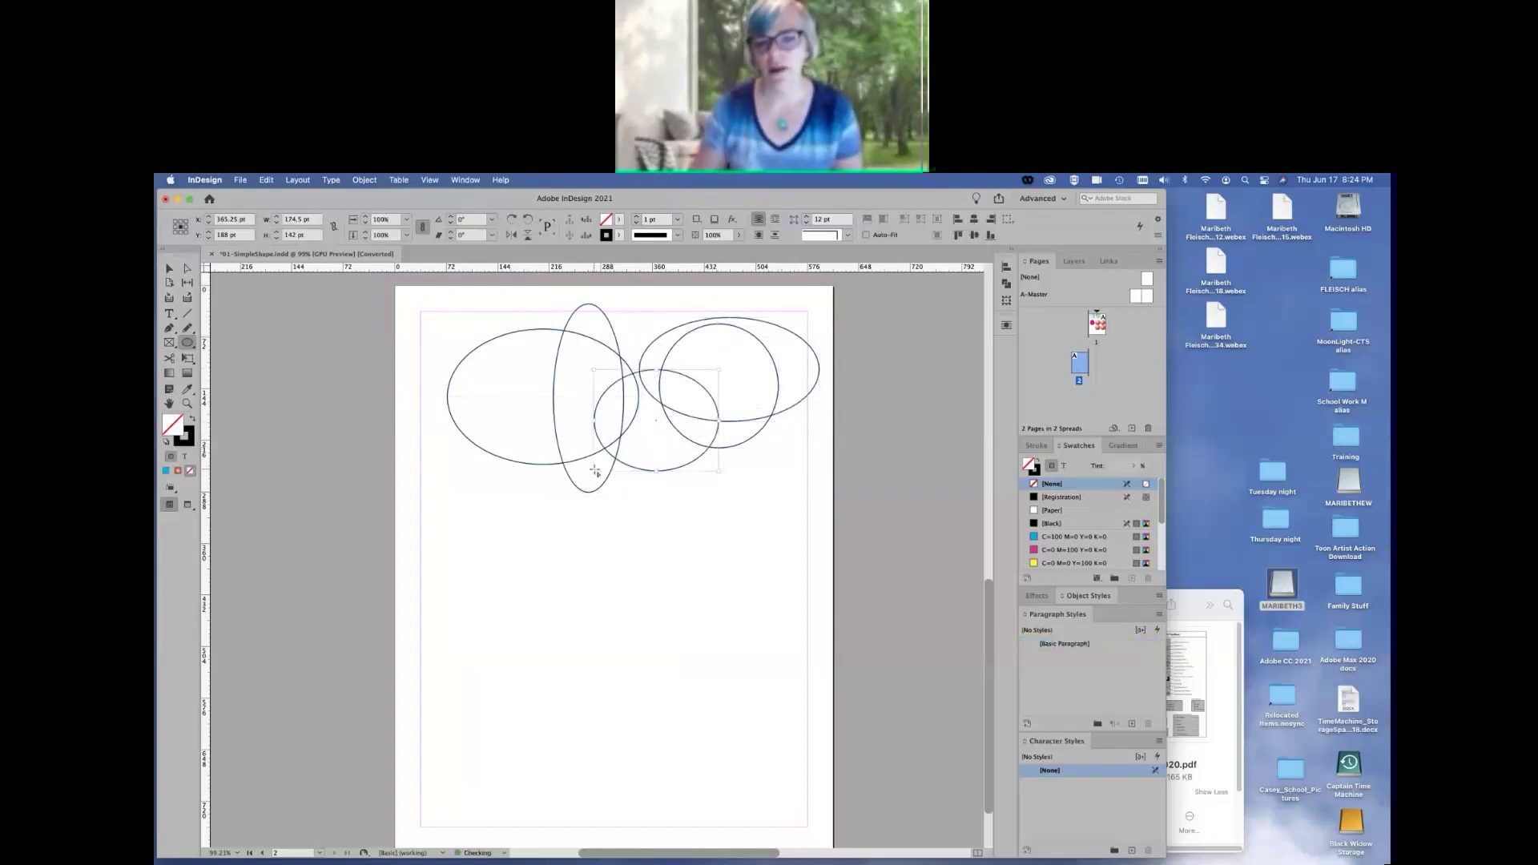
drag(399, 401, 524, 485)
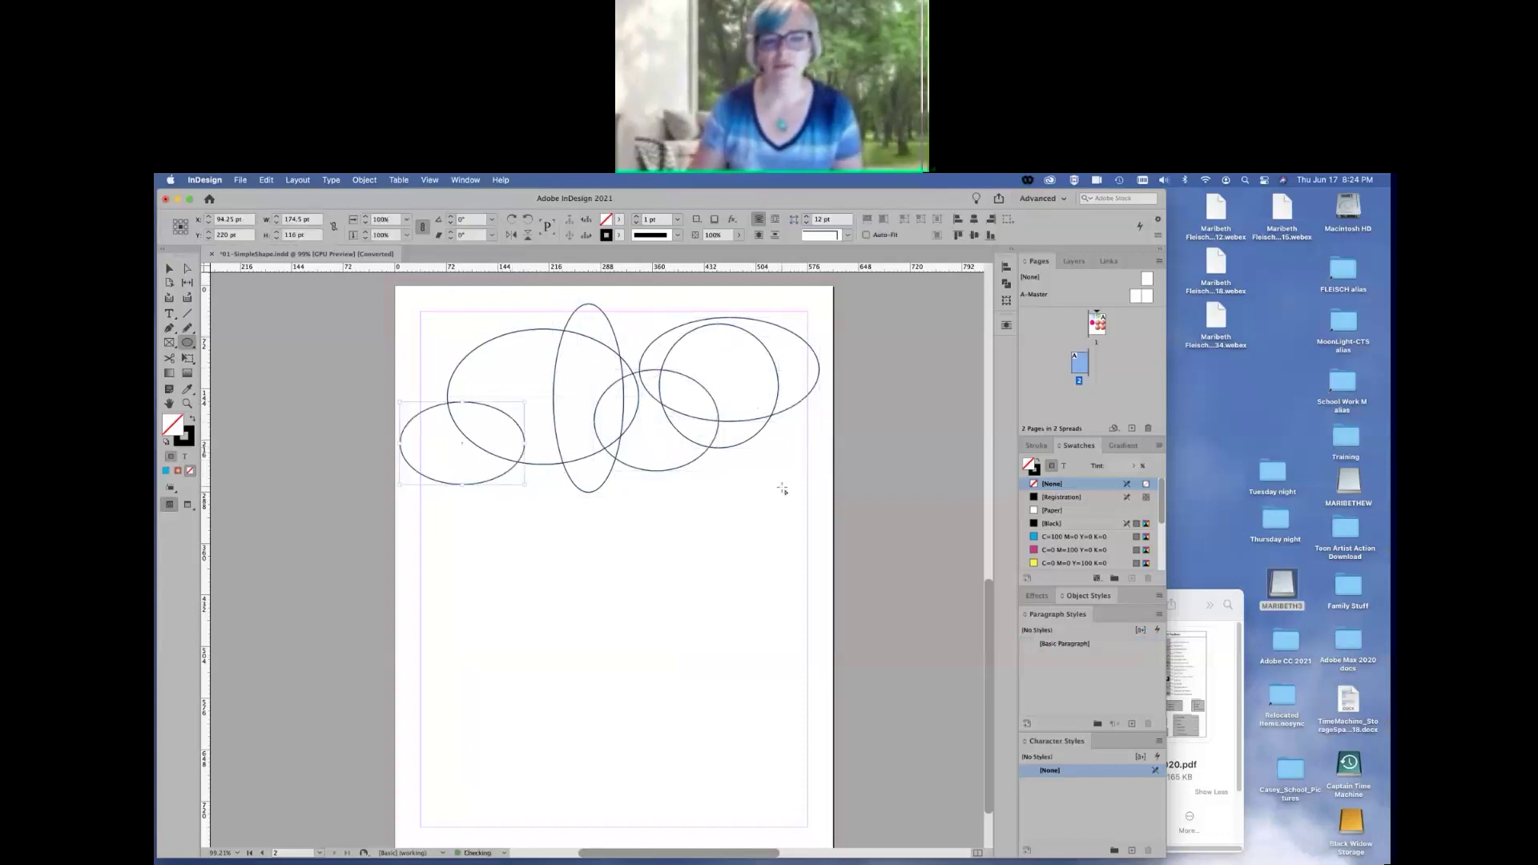
Draw four roughly round ellipses below the overlapping ones, the last a circle of about 206 pt drawn from its centre
drag(725, 493, 800, 573)
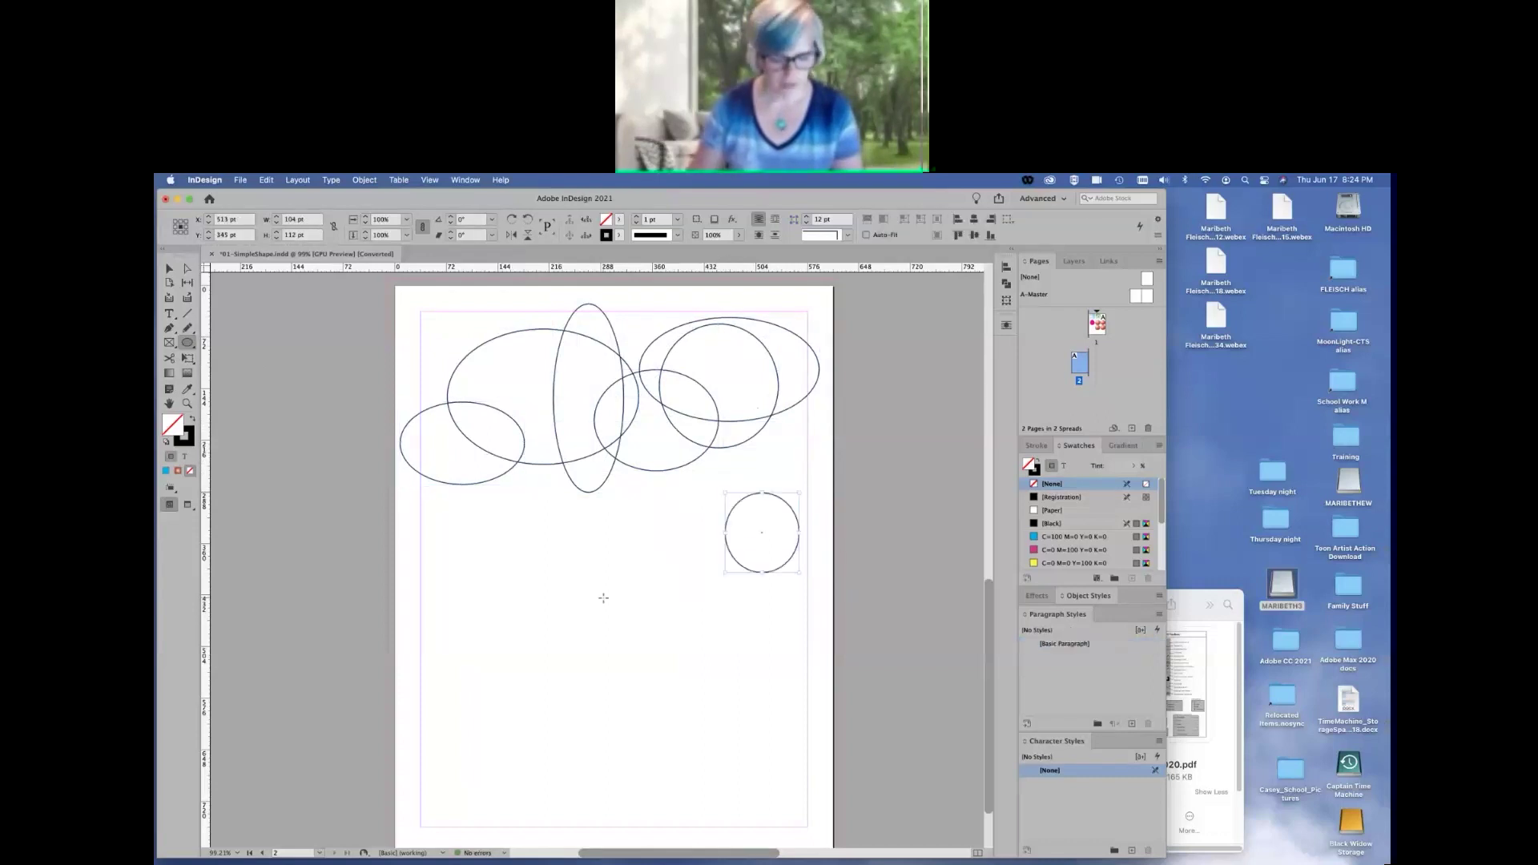
drag(447, 515, 605, 671)
drag(625, 603, 744, 731)
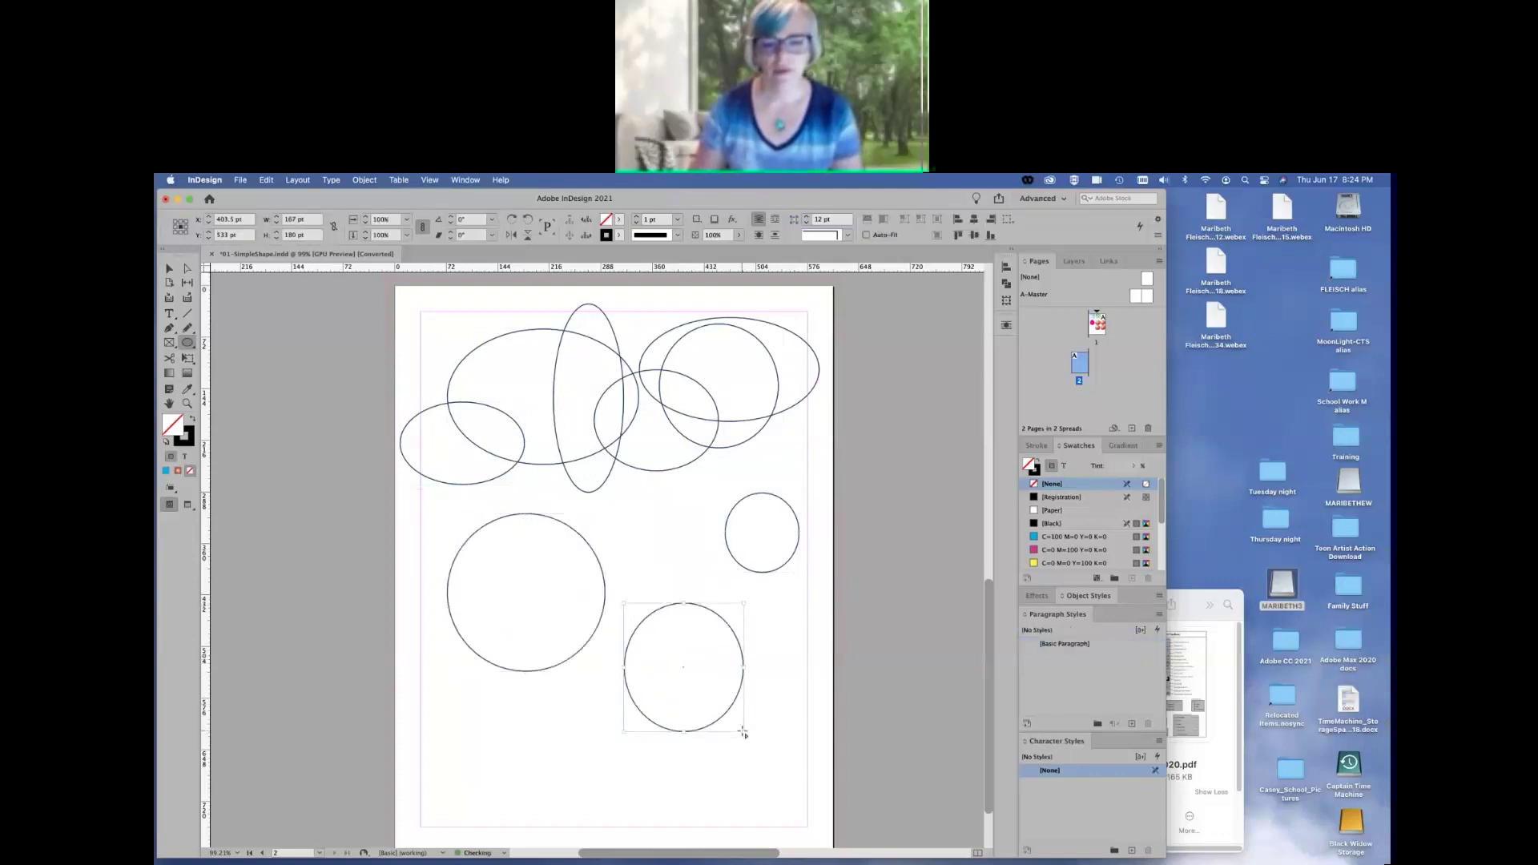
drag(531, 740, 661, 812)
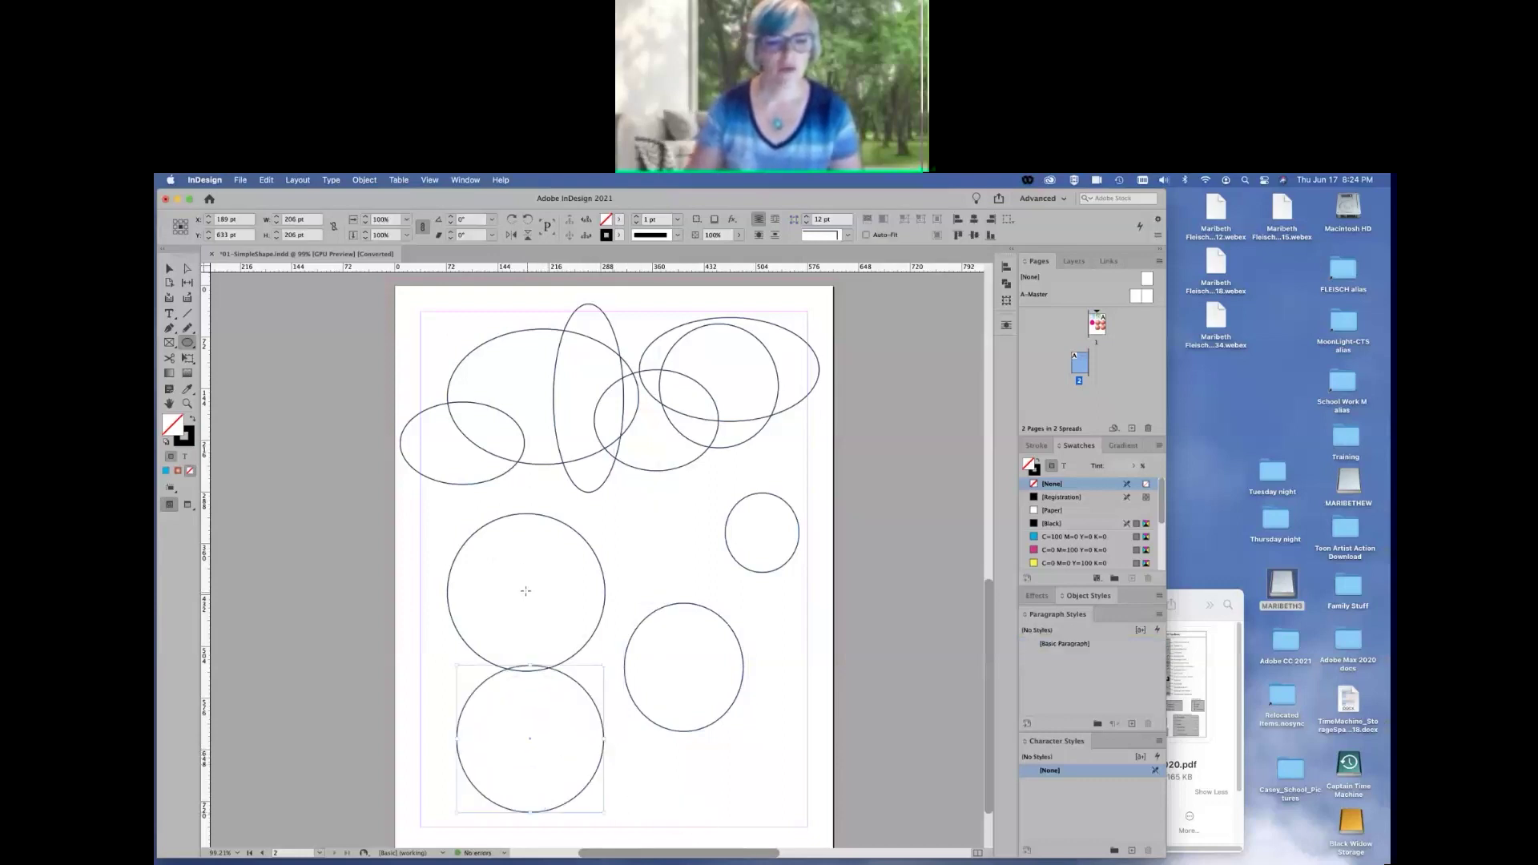
Draw two concentric circles of about 146 and 65 pt from the centre of the large middle-left circle, and deselect them
drag(527, 592, 599, 645)
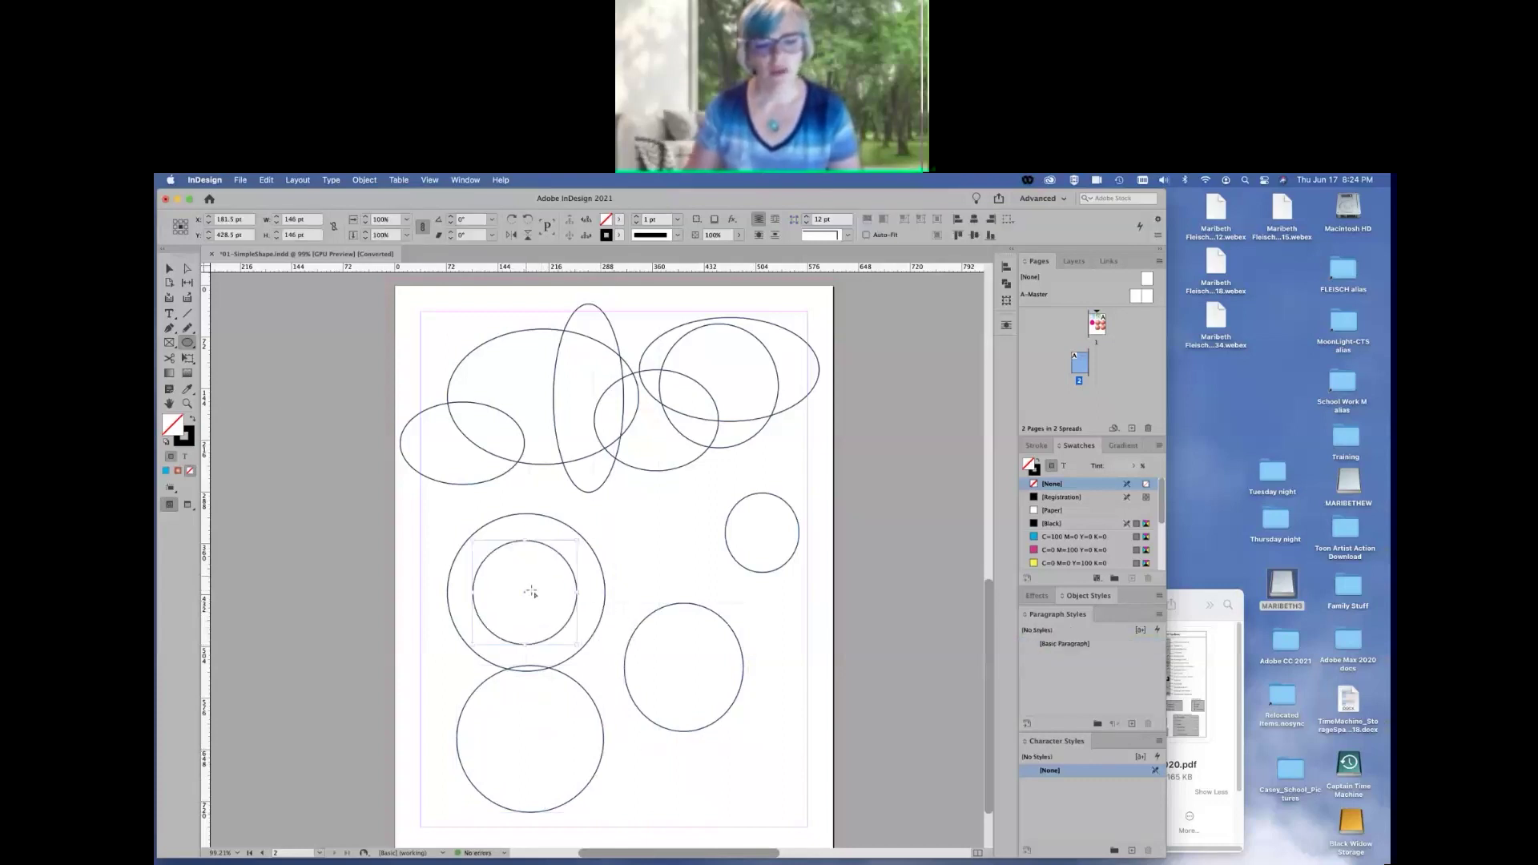
drag(528, 595, 549, 616)
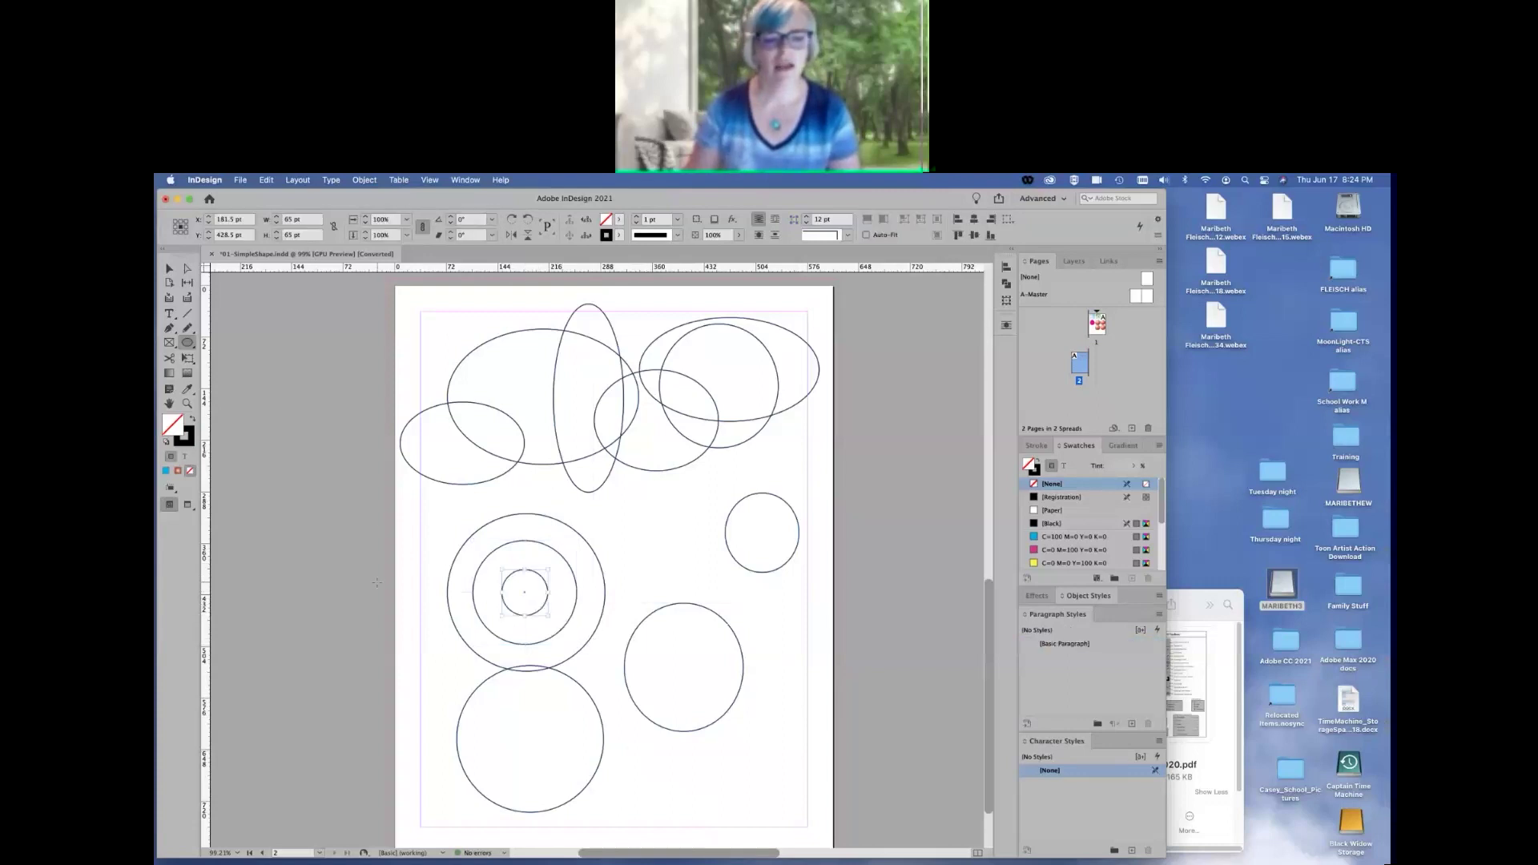
click(169, 269)
click(781, 761)
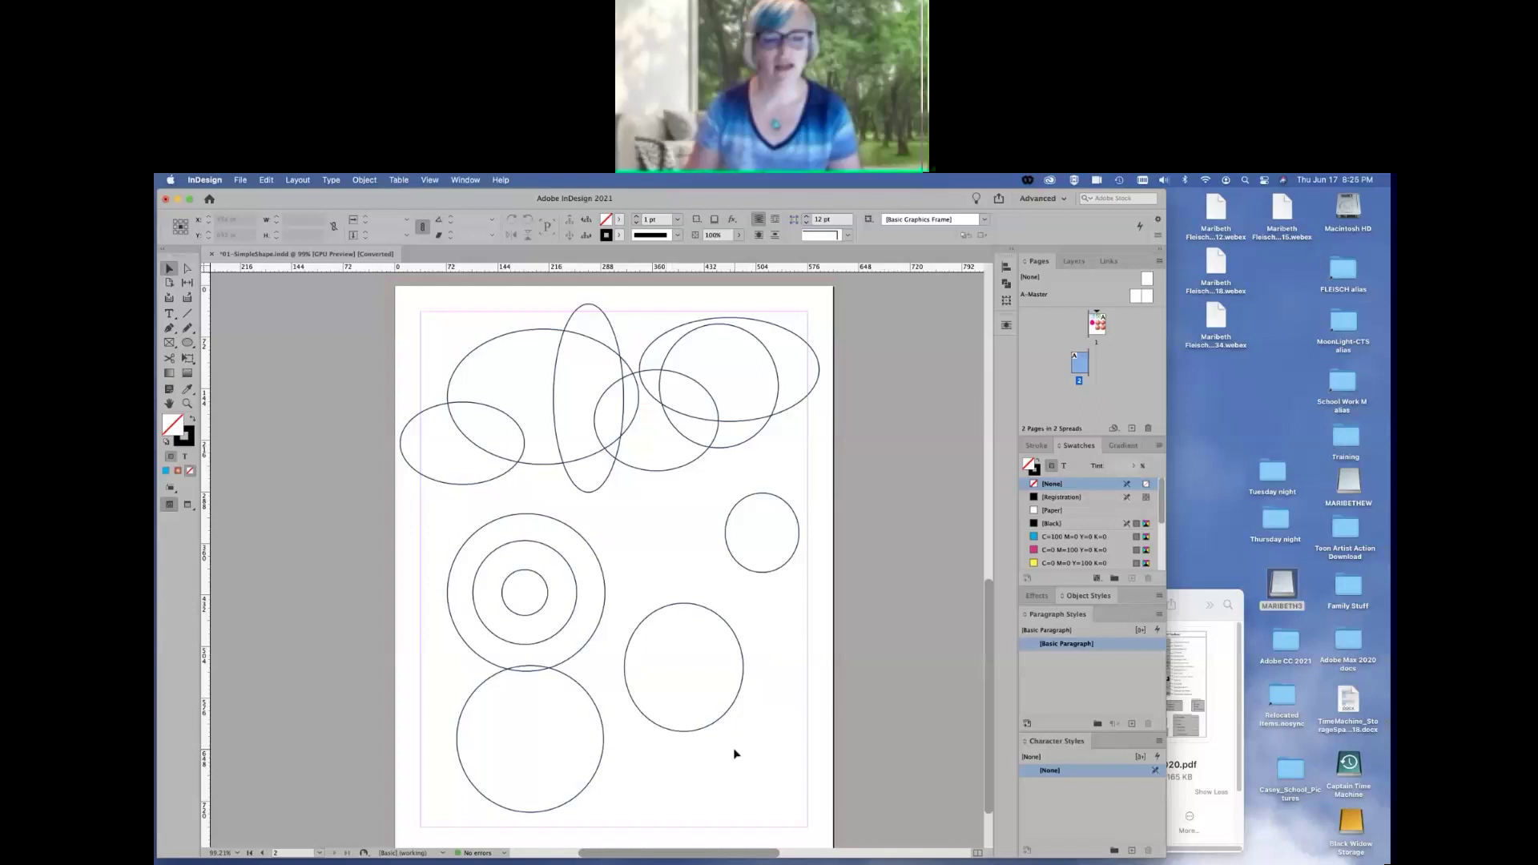
Create an ellipse from exact dimensions, 1.5 in wide and 2 in high, among the circles in the page's right half
click(187, 342)
click(669, 543)
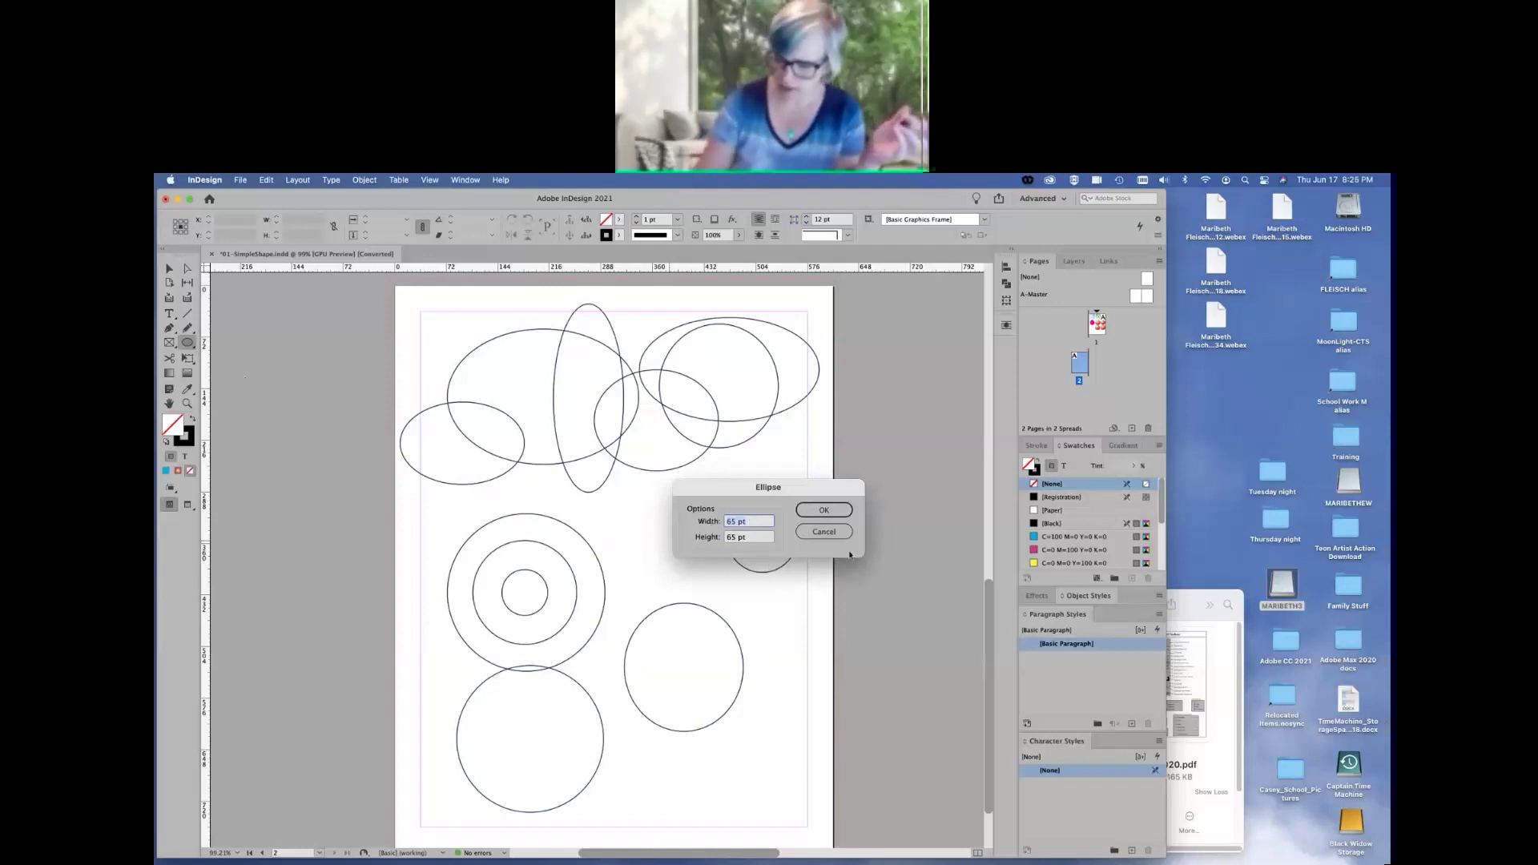
text(1.5in)
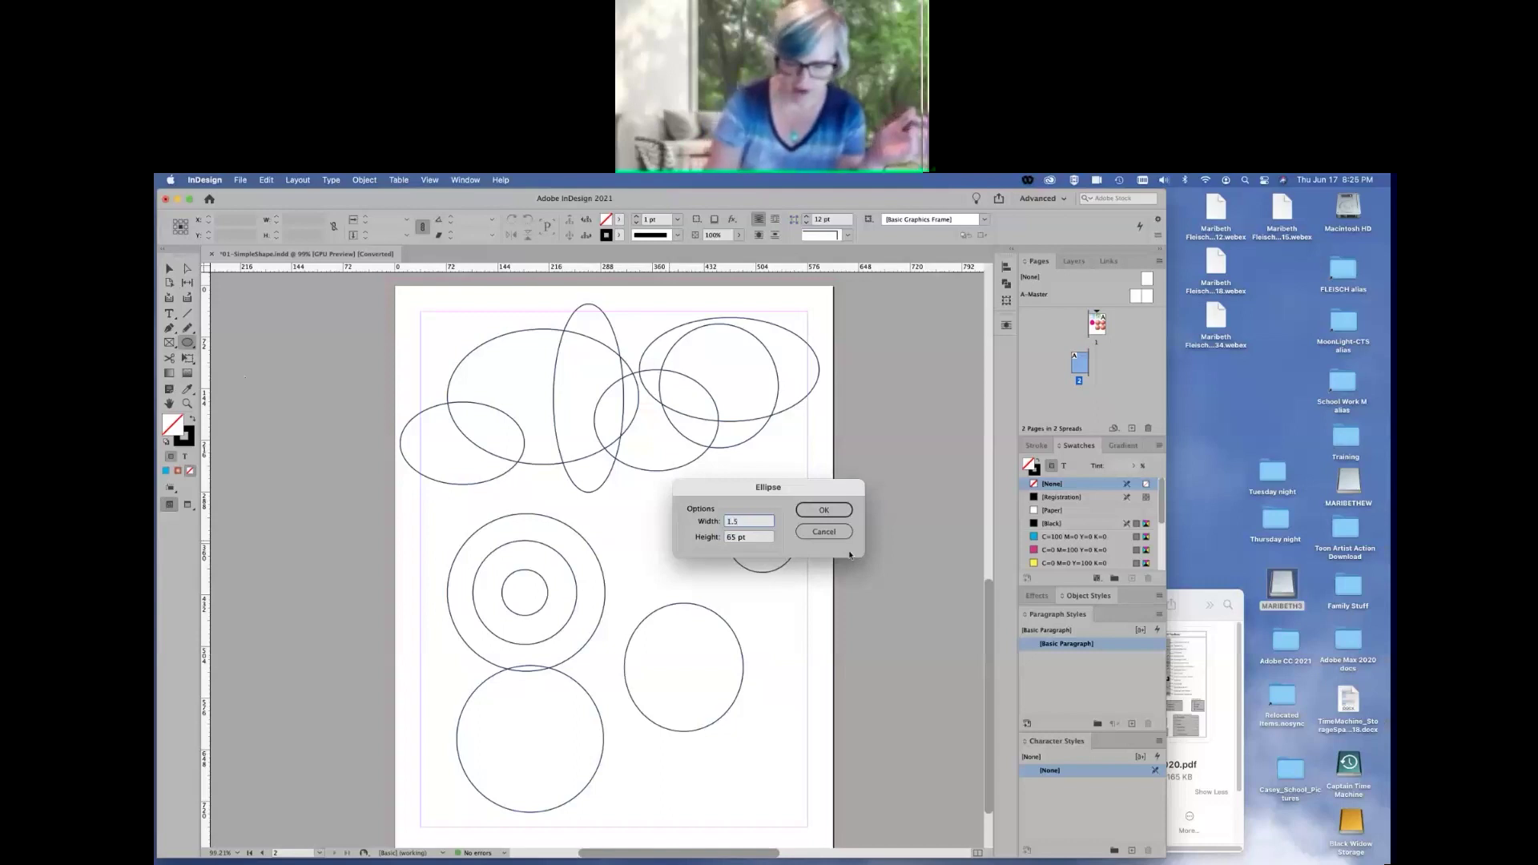
click(725, 538)
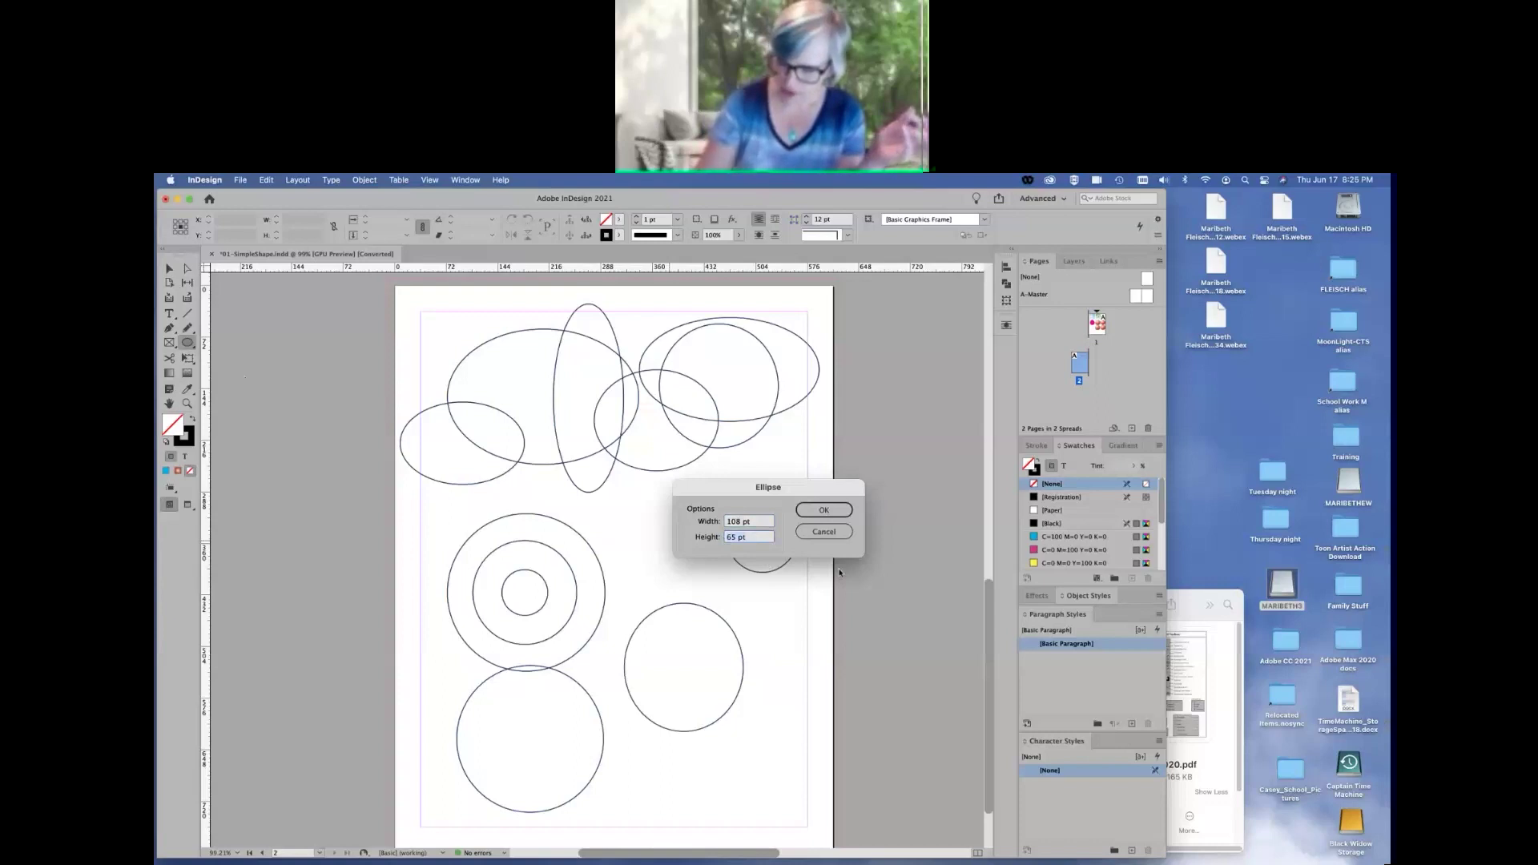
text(2)
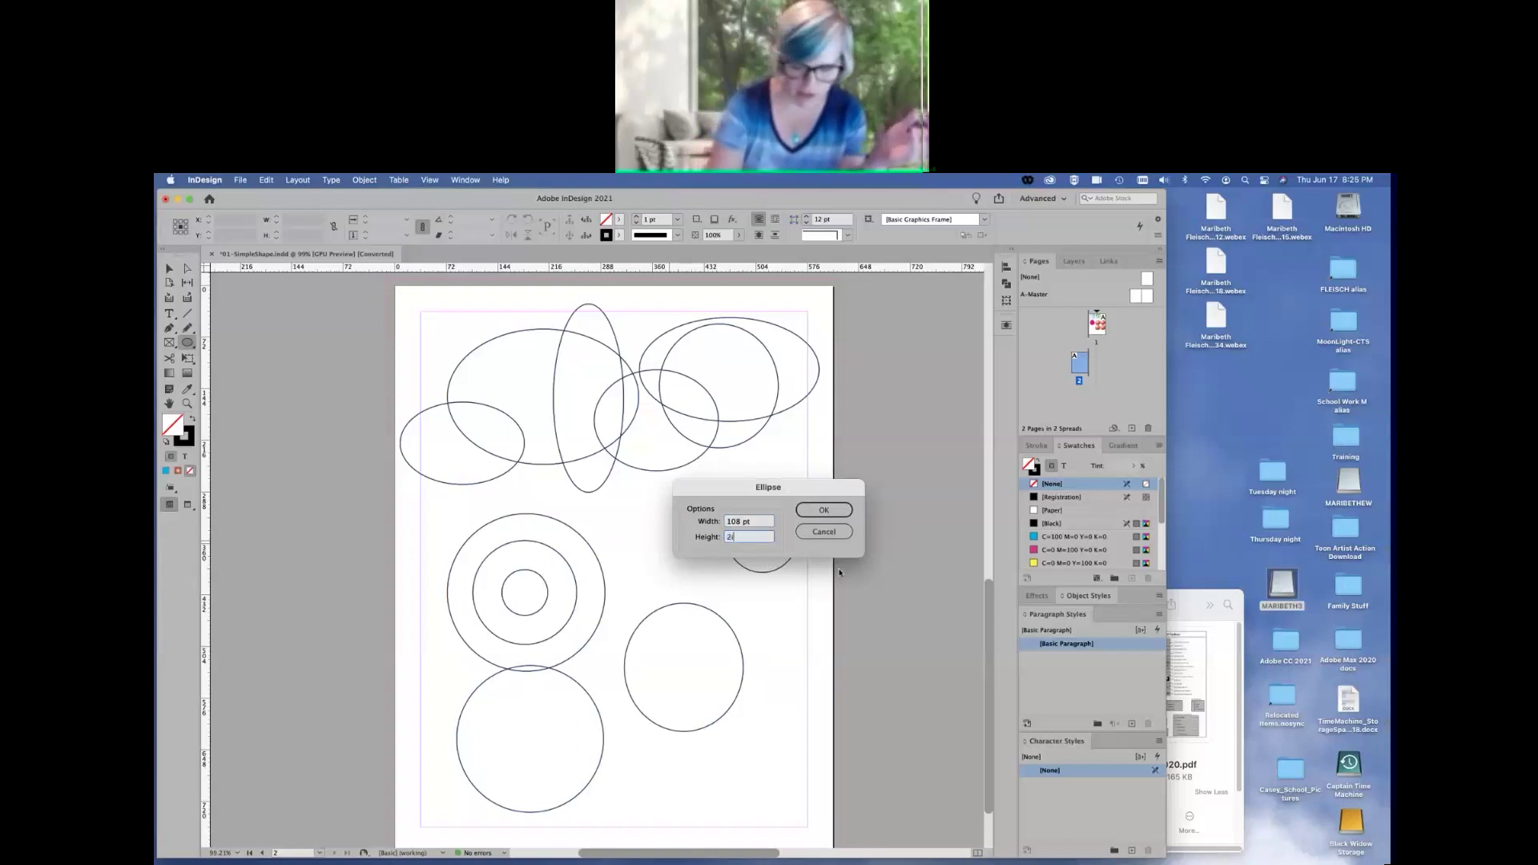
text(in)
click(842, 512)
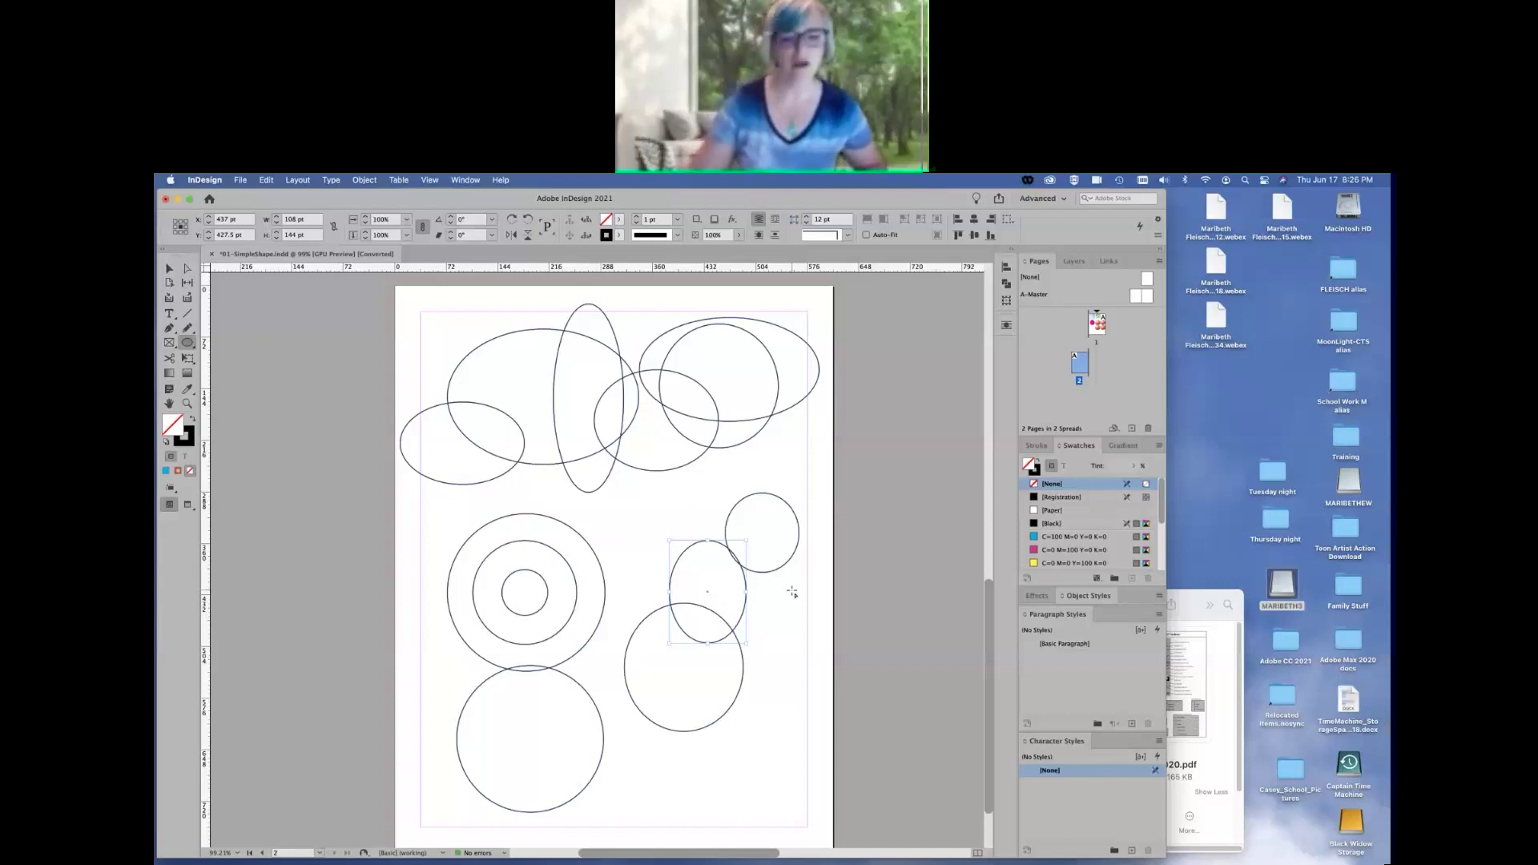
Delete all the ellipses and circles from the page
click(170, 269)
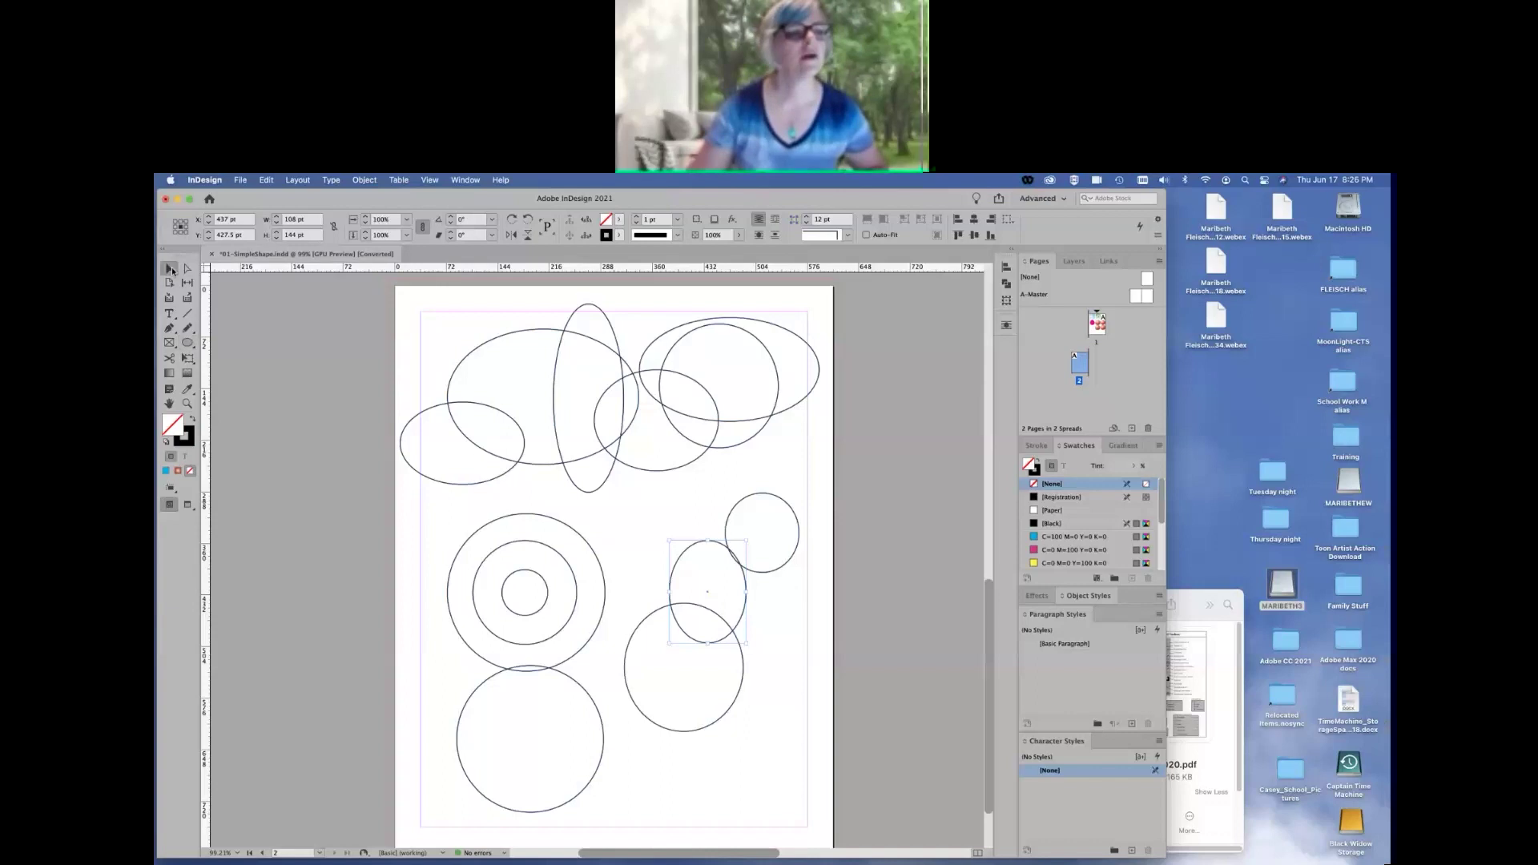
click(844, 444)
drag(340, 290, 863, 793)
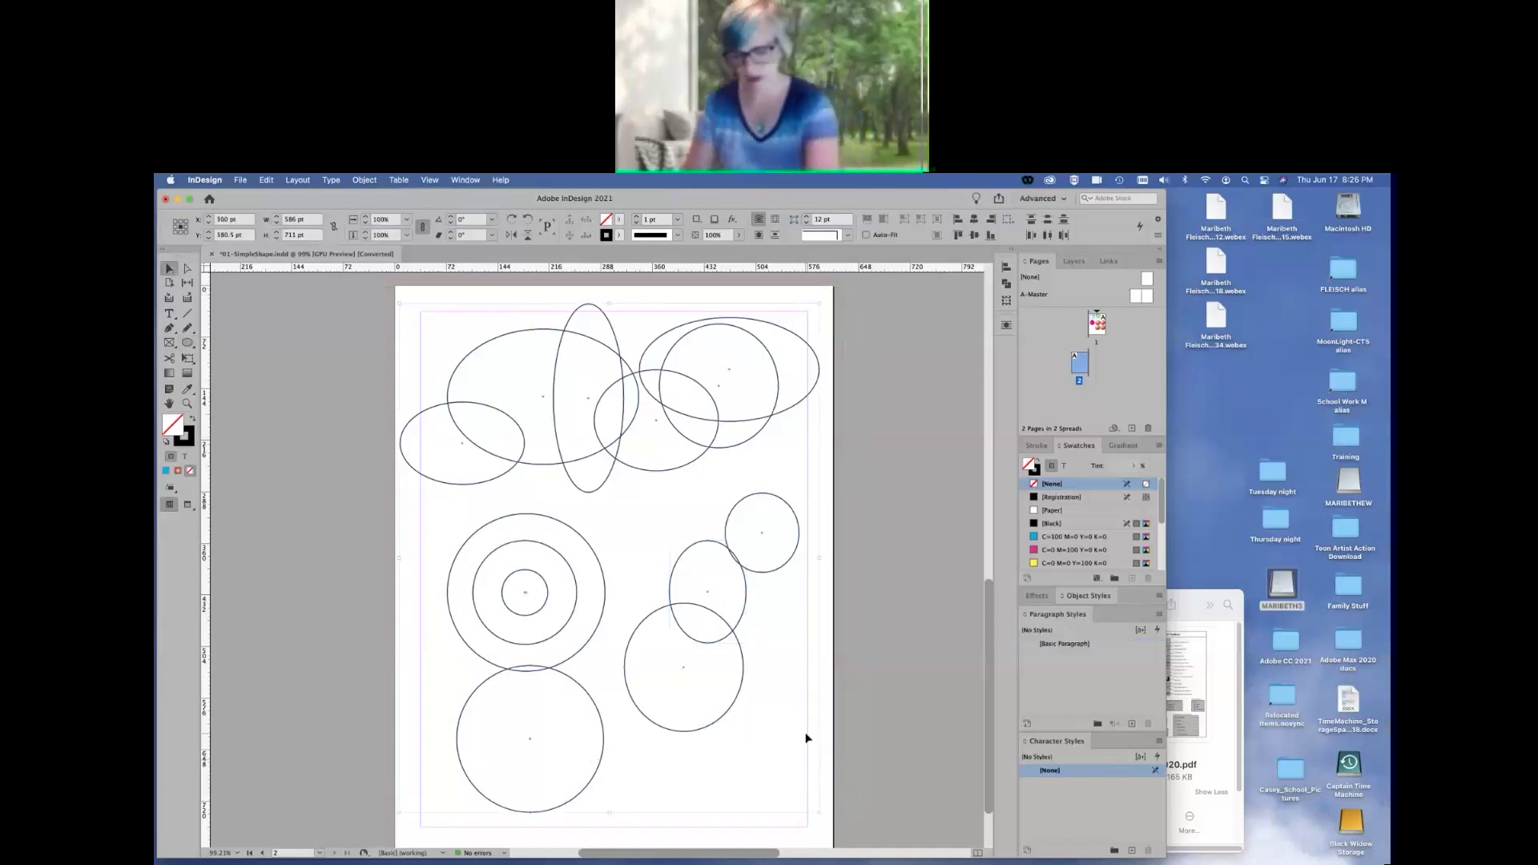
key(Delete)
drag(188, 342, 237, 383)
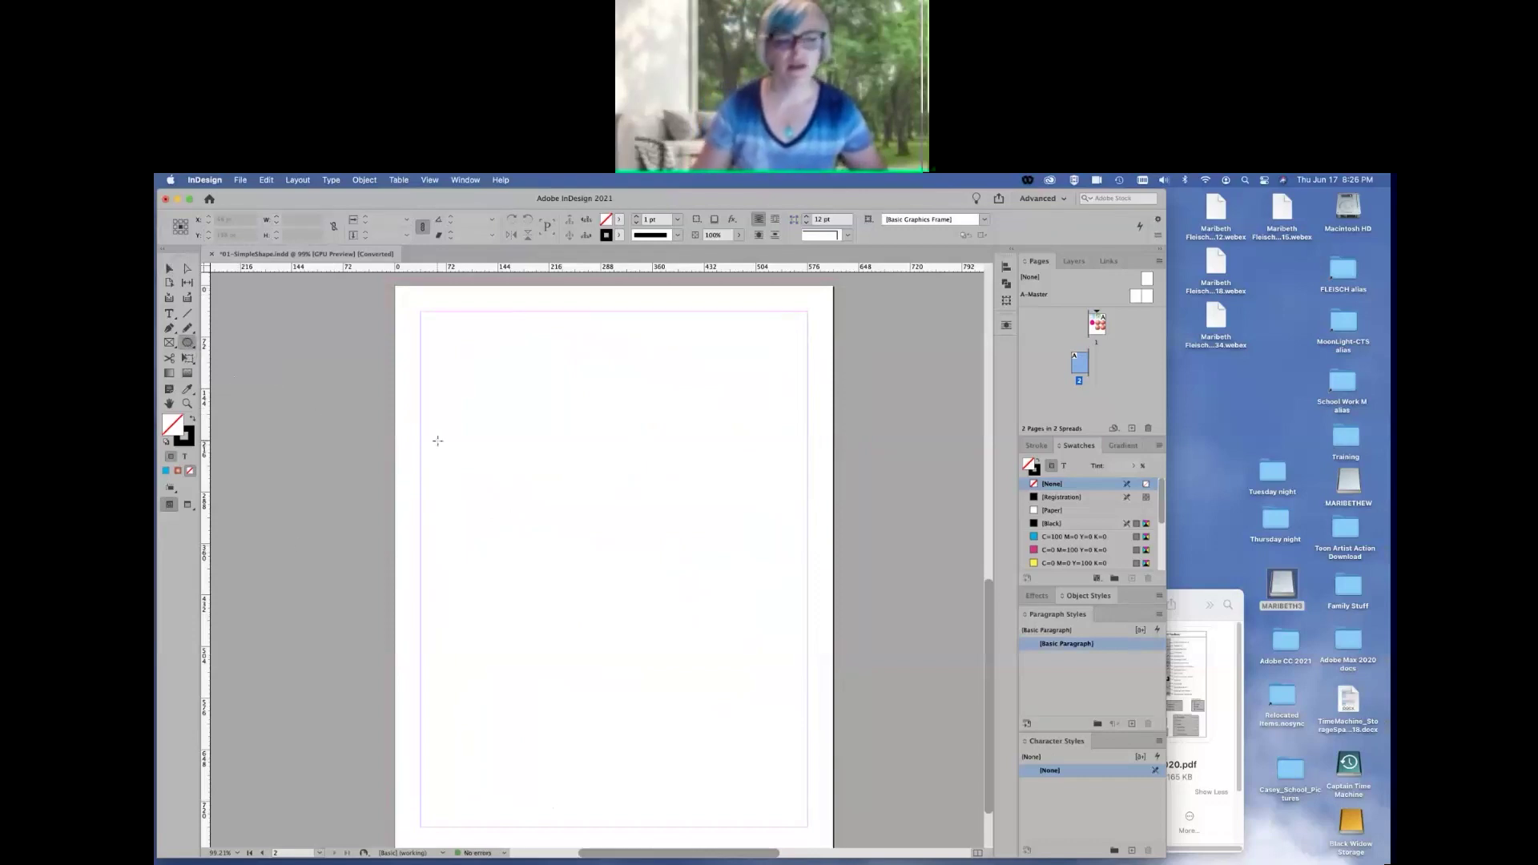
drag(479, 364, 559, 449)
key(Up)
key(Up)
key(Delete)
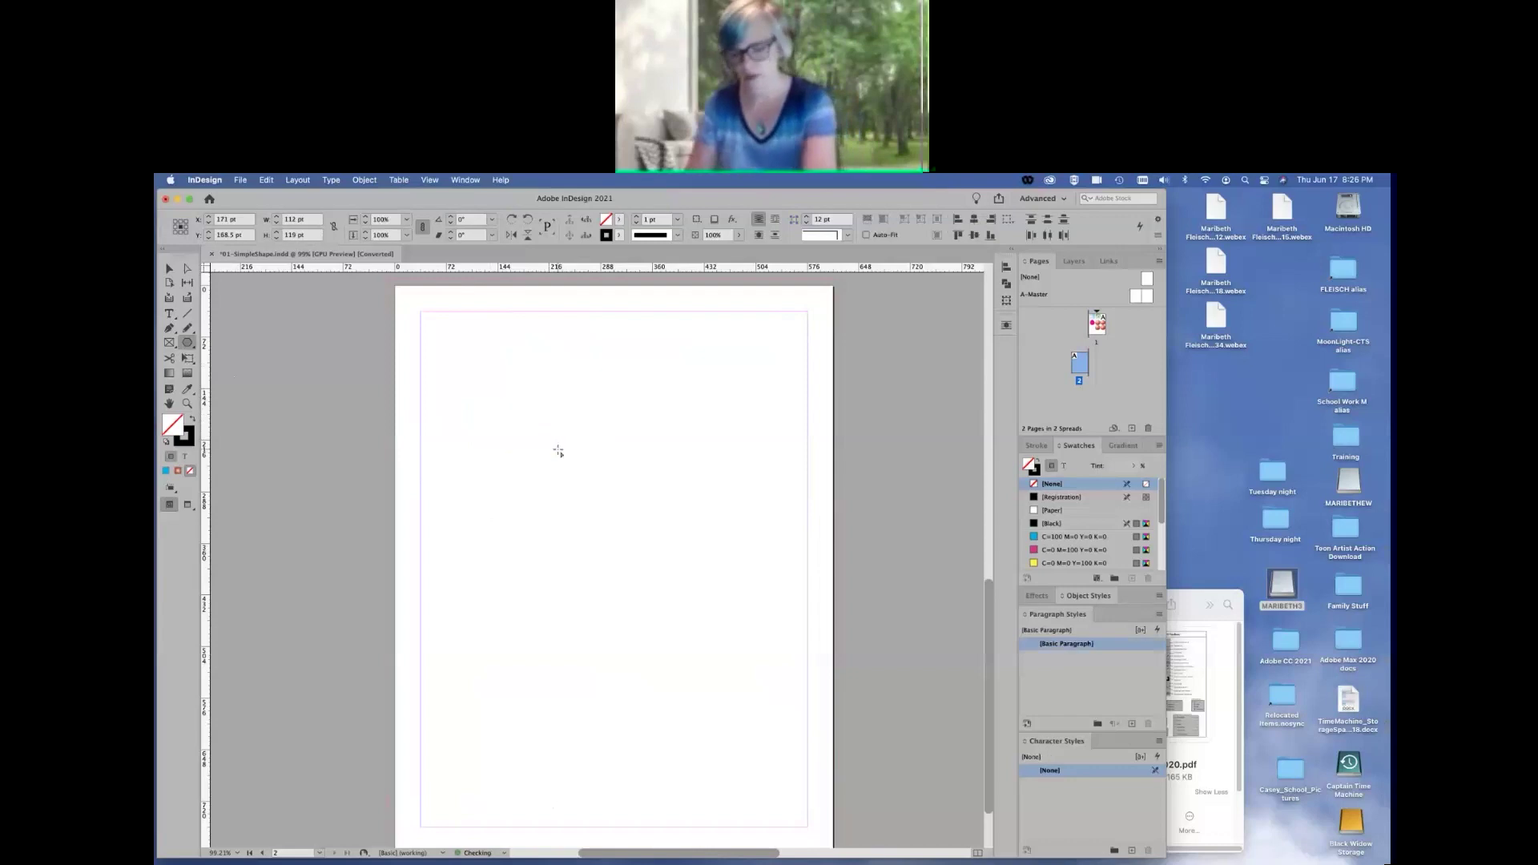
Set the Polygon tool to draw shapes with six sides
double_click(187, 343)
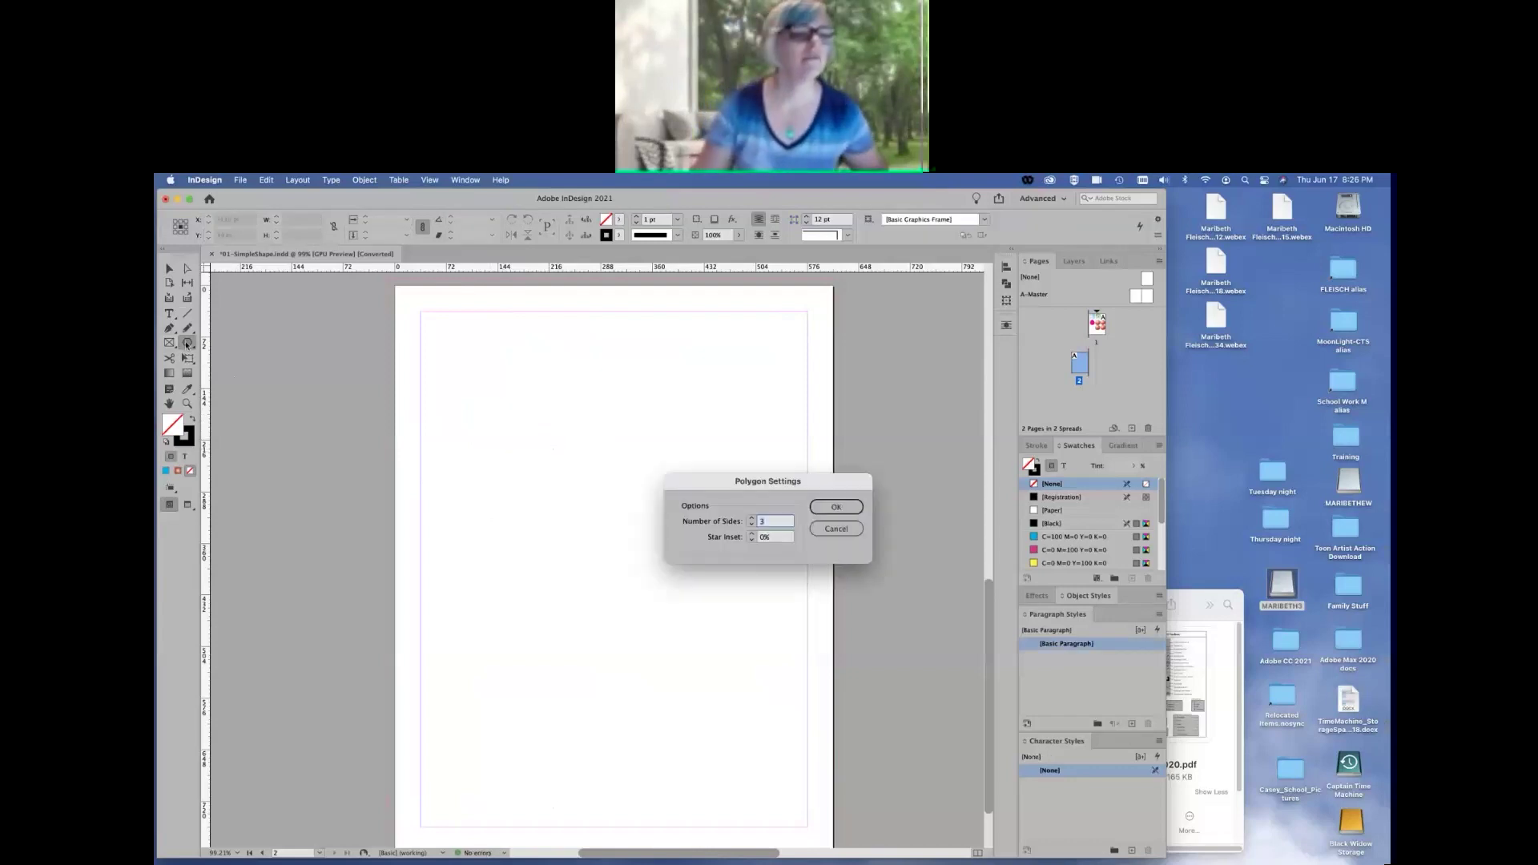
click(751, 518)
click(751, 518)
click(752, 519)
click(835, 507)
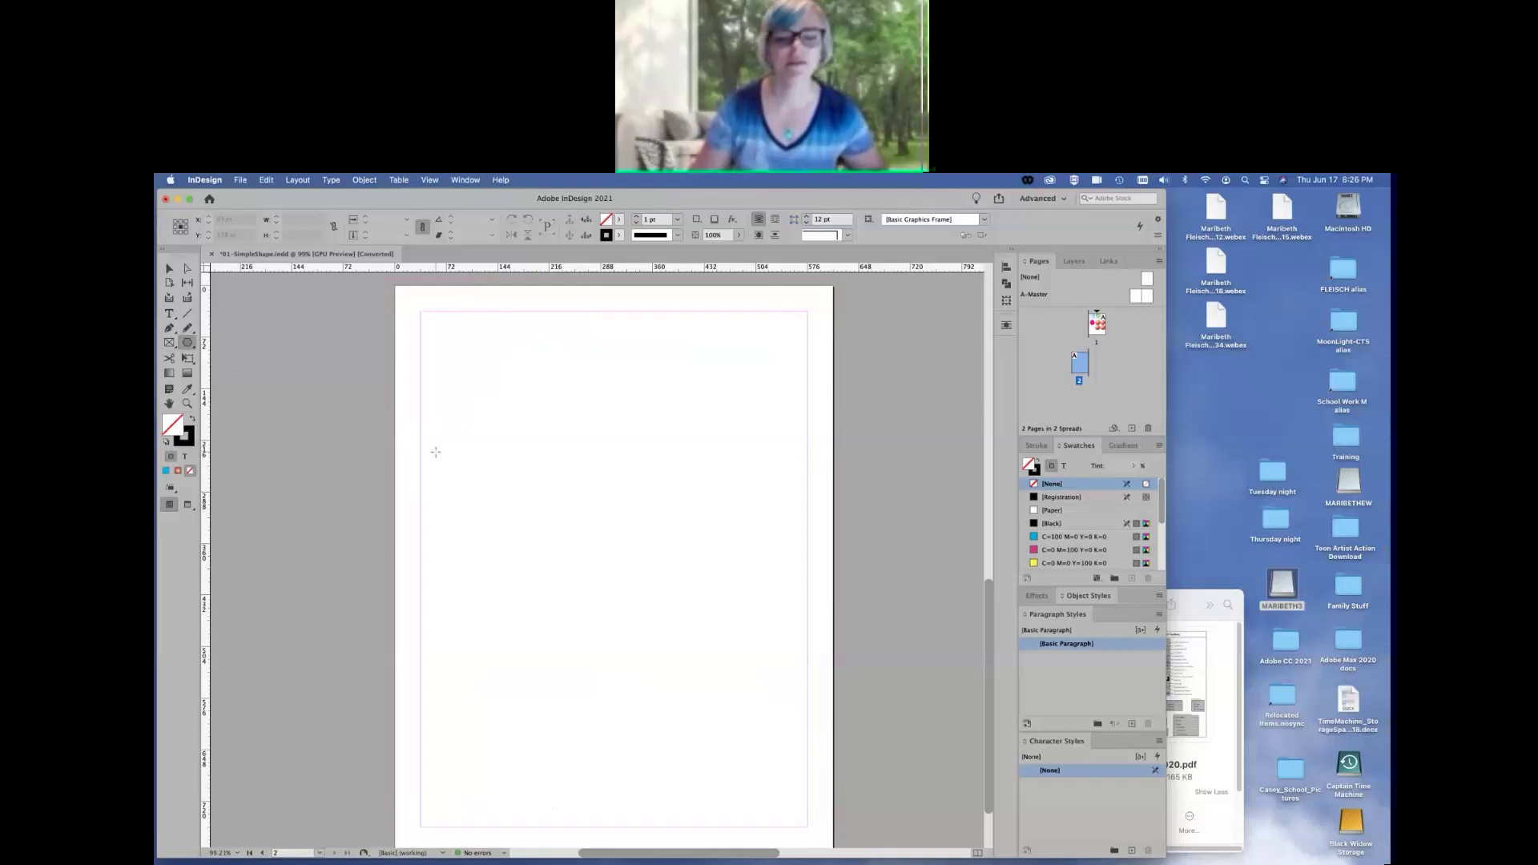
Draw three hexagons across the upper part of the page, the last about 194 by 168 pt and overlapping the right page edge
drag(457, 357, 569, 458)
scroll(617, 344, down, 1)
drag(618, 350, 906, 534)
Move the rightmost hexagon so its upper-left side meets the lower-right side of the middle hexagon
key(v)
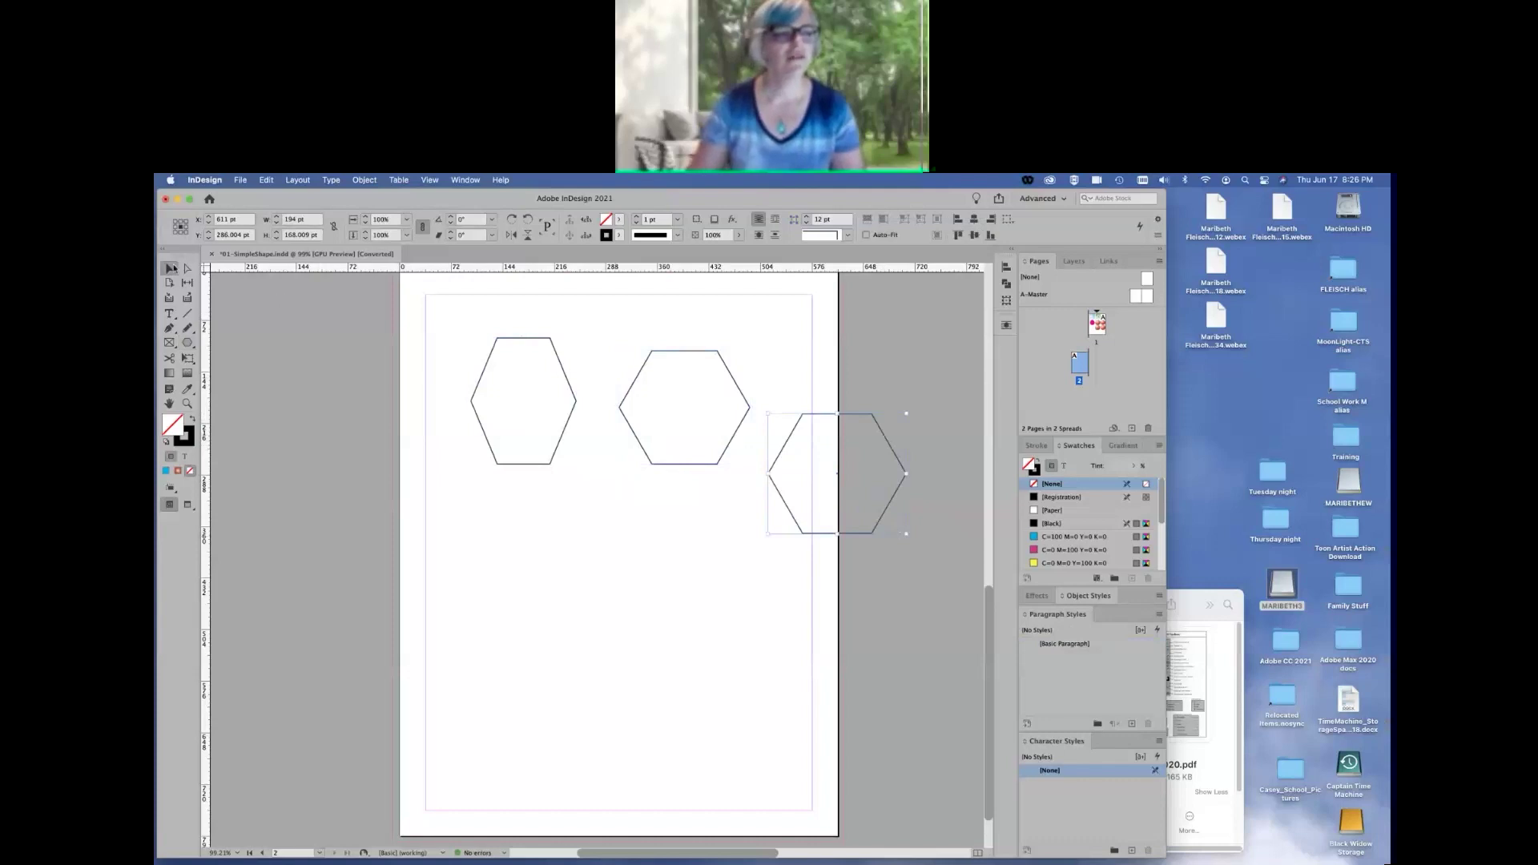
drag(867, 414, 817, 412)
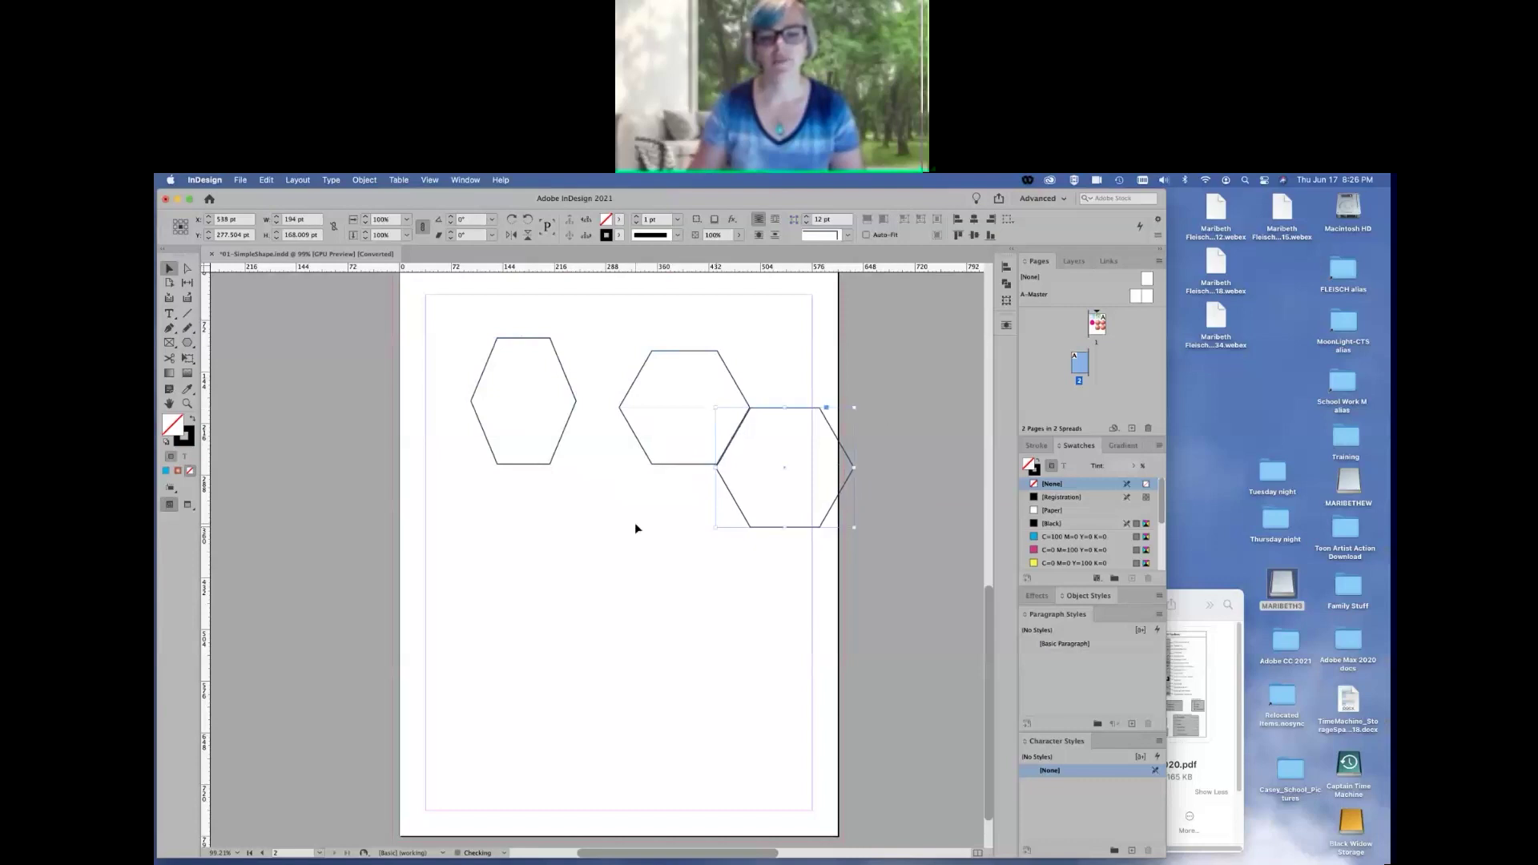
click(728, 554)
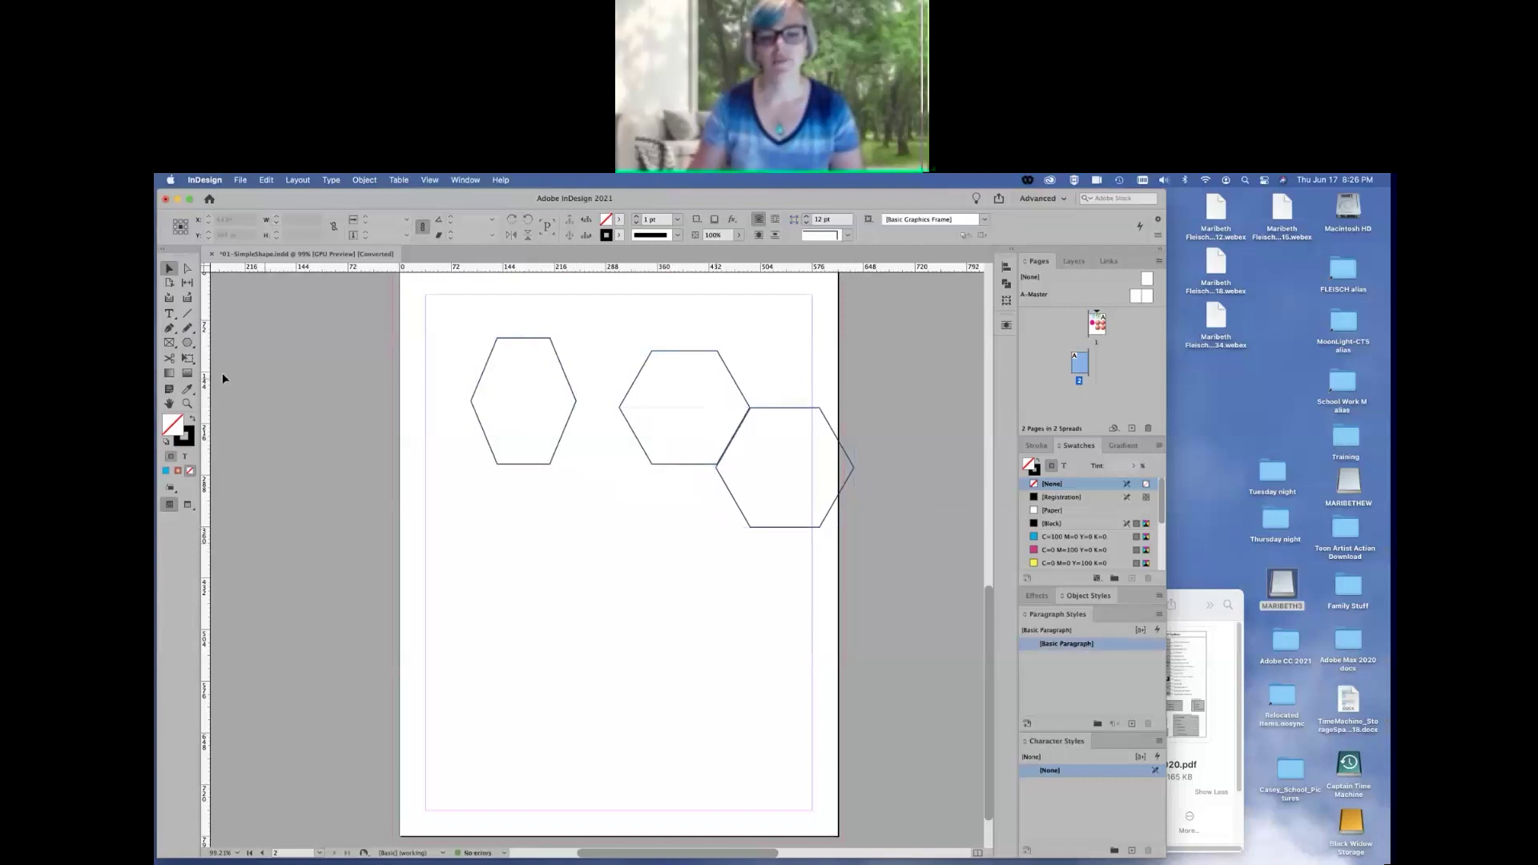
Draw two more hexagons below the others from the centre outward, the right one about 222 pt wide
drag(188, 342, 238, 381)
drag(593, 570, 663, 631)
drag(789, 621, 695, 549)
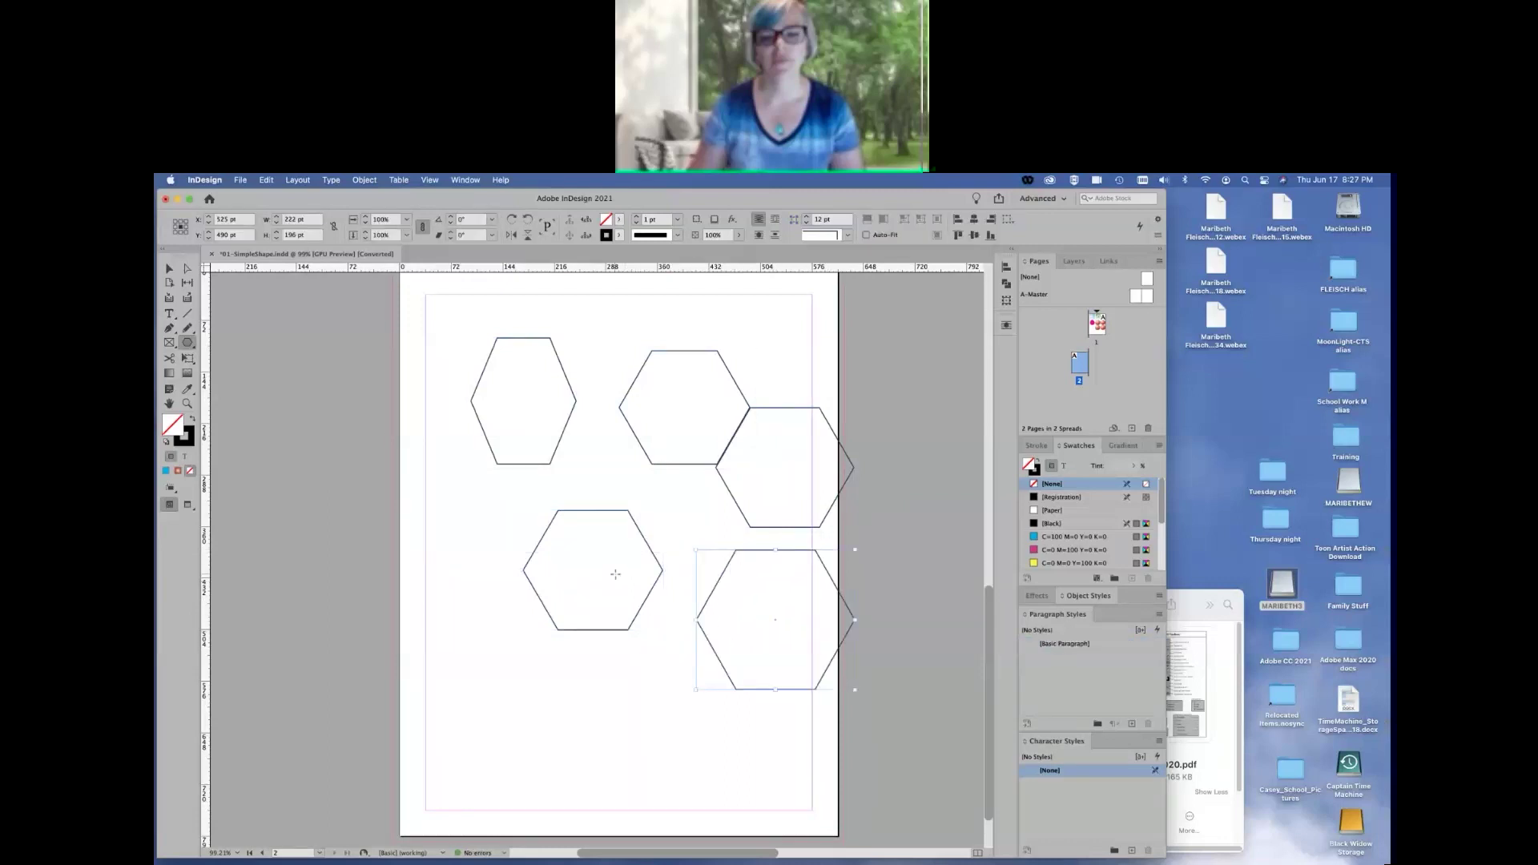
Move the two lower hexagons up, the larger one above the rightmost hexagon and the other between the two left ones
click(169, 268)
drag(775, 620, 790, 337)
click(689, 552)
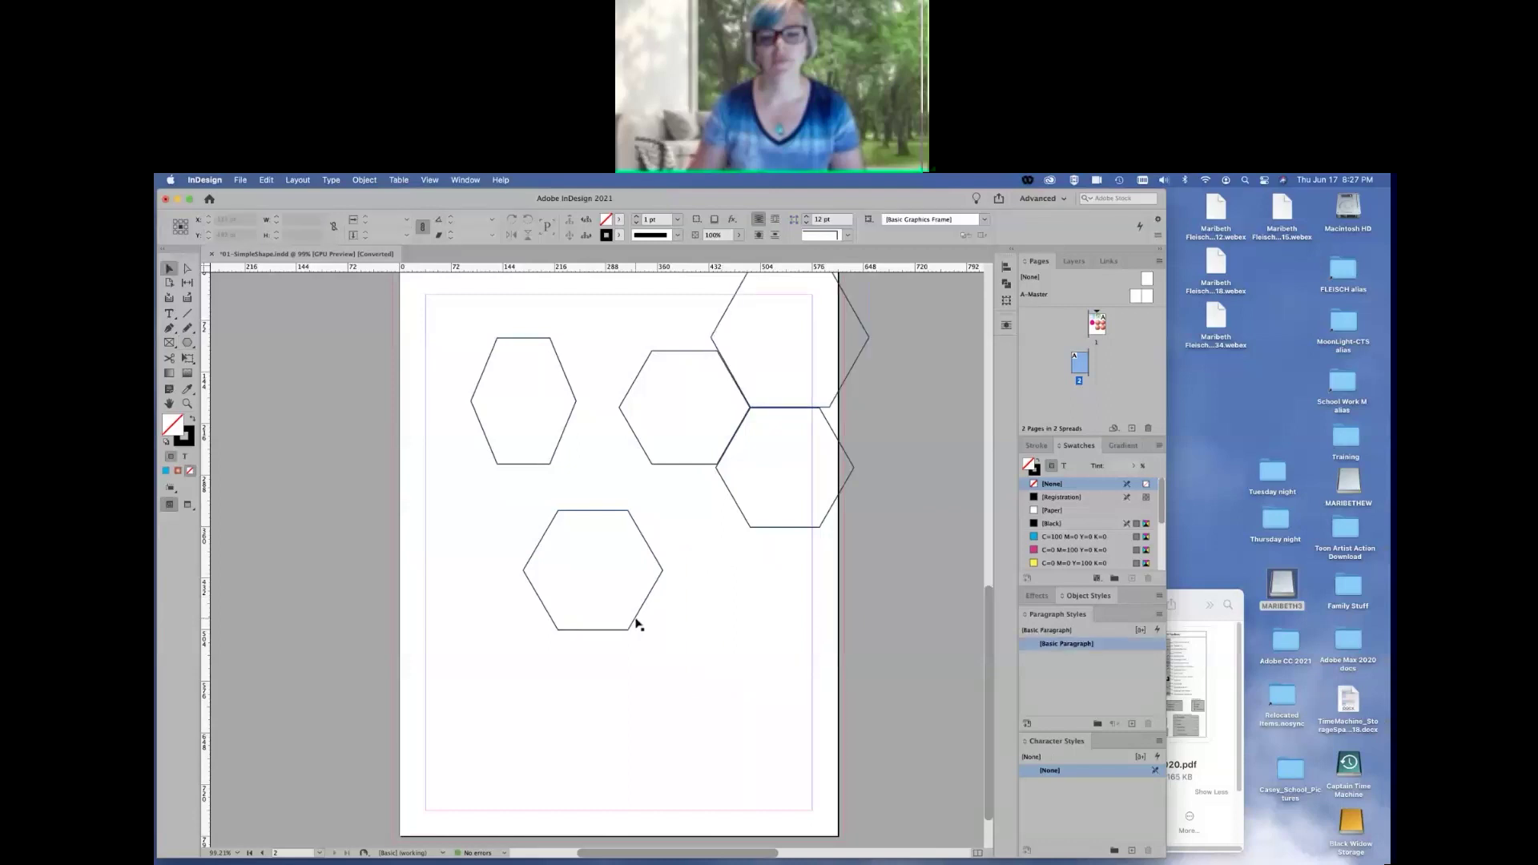
drag(638, 624, 646, 399)
click(564, 531)
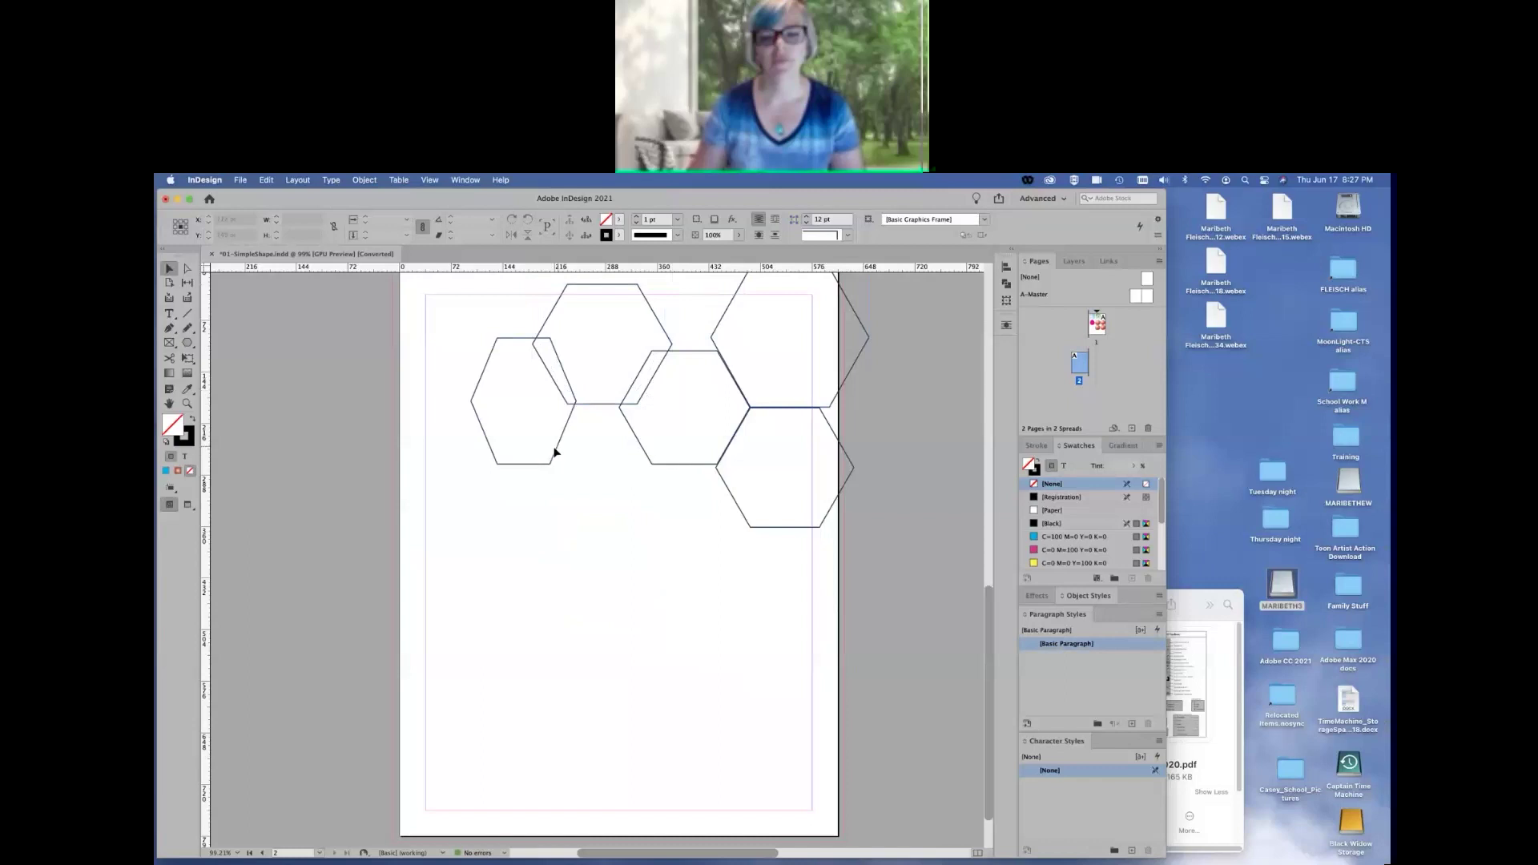
Shift the narrow hexagon to the left margin, and fit the upper-left hexagon against the upper-left side of the middle one
drag(554, 449, 501, 463)
drag(608, 405, 587, 413)
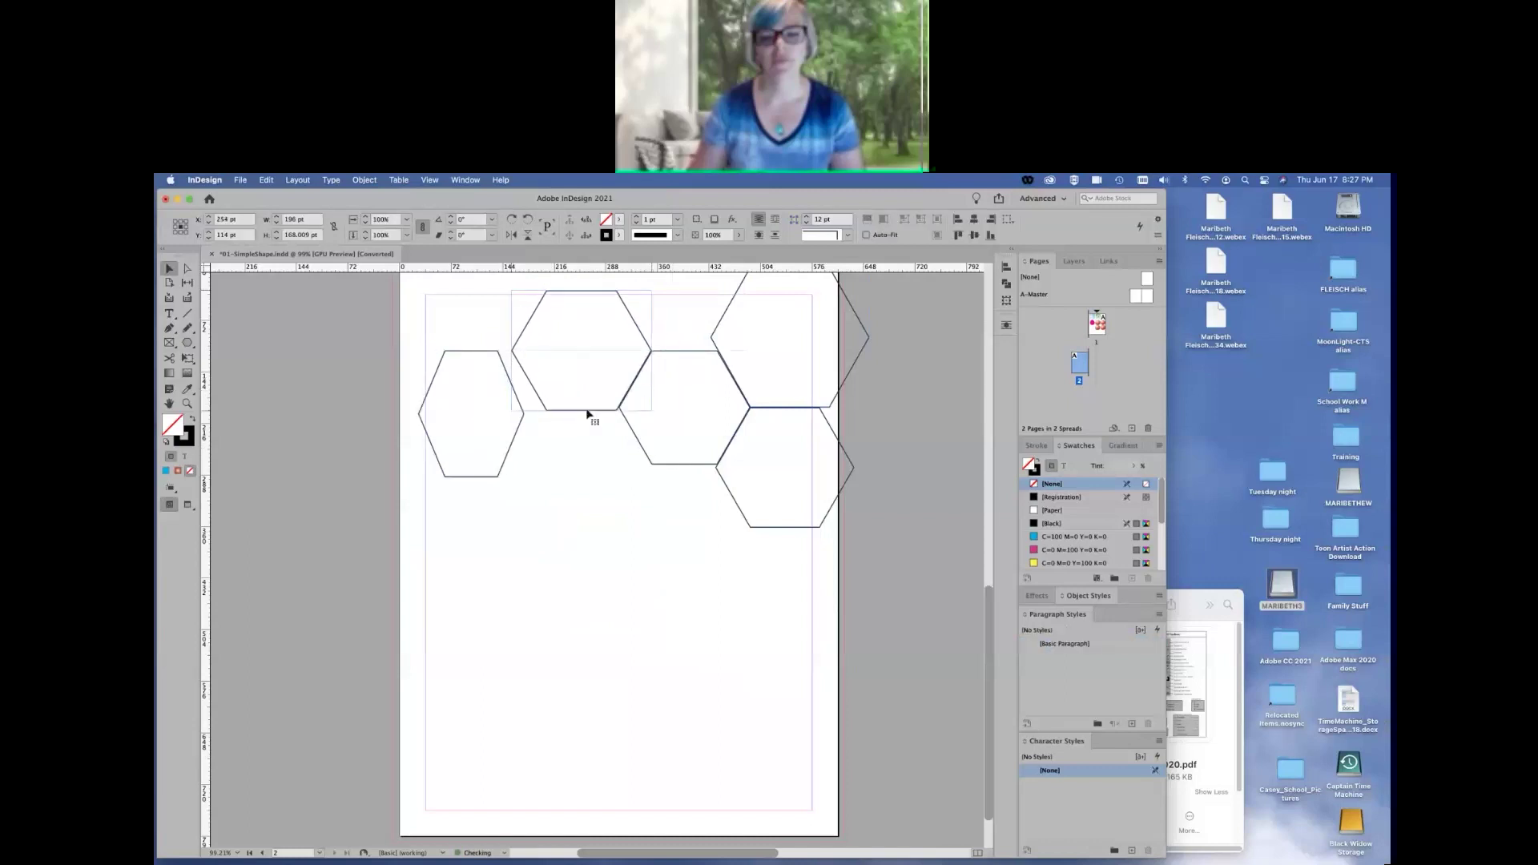
click(488, 497)
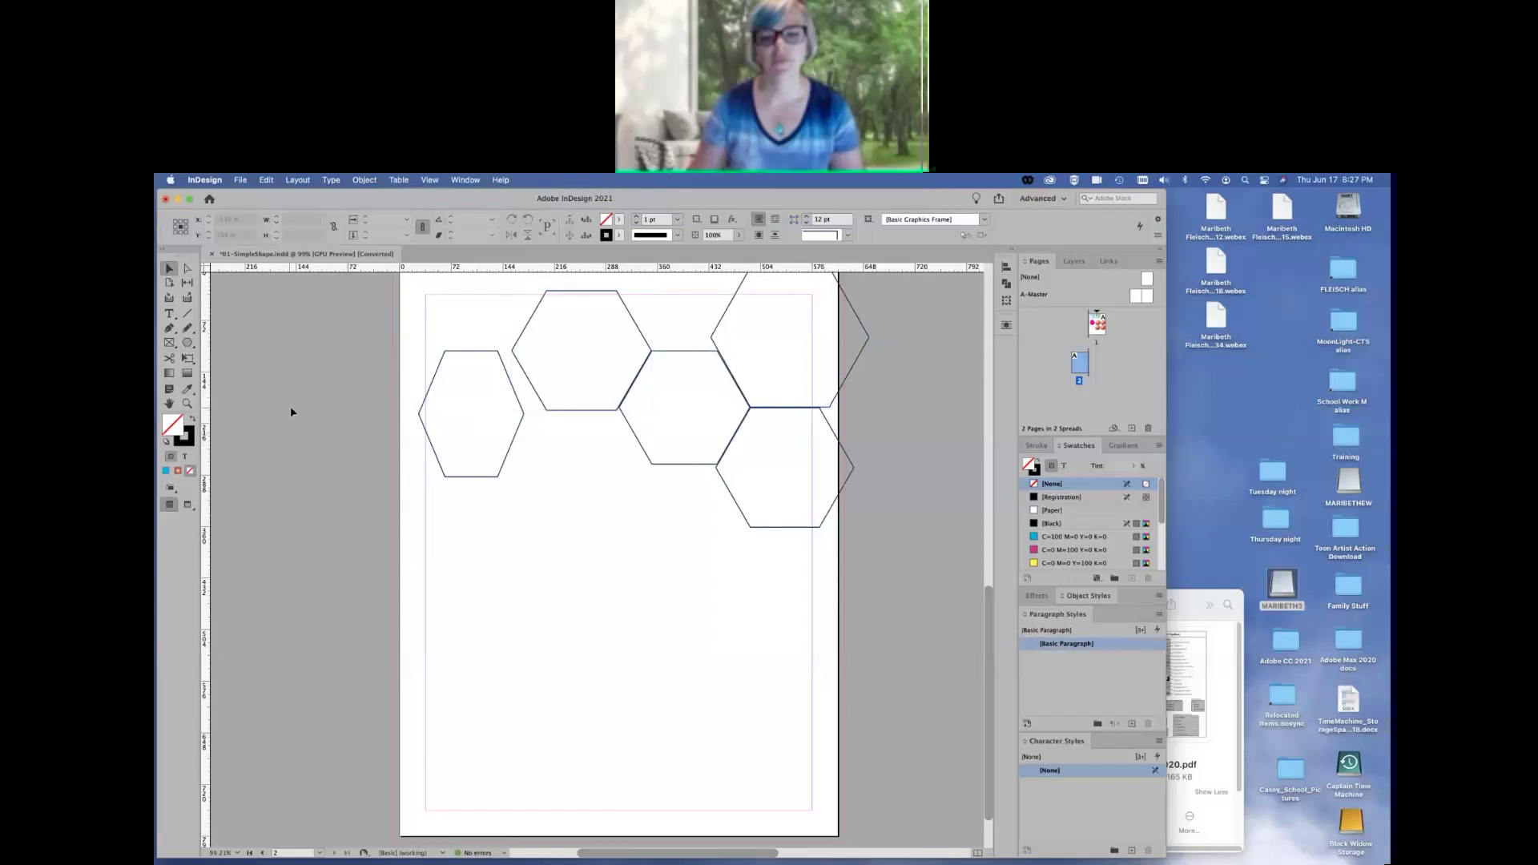
Draw a ten-sided polygon about 227 by 225 pt below the hexagons, and turn it into a star with a 40% inset
double_click(188, 343)
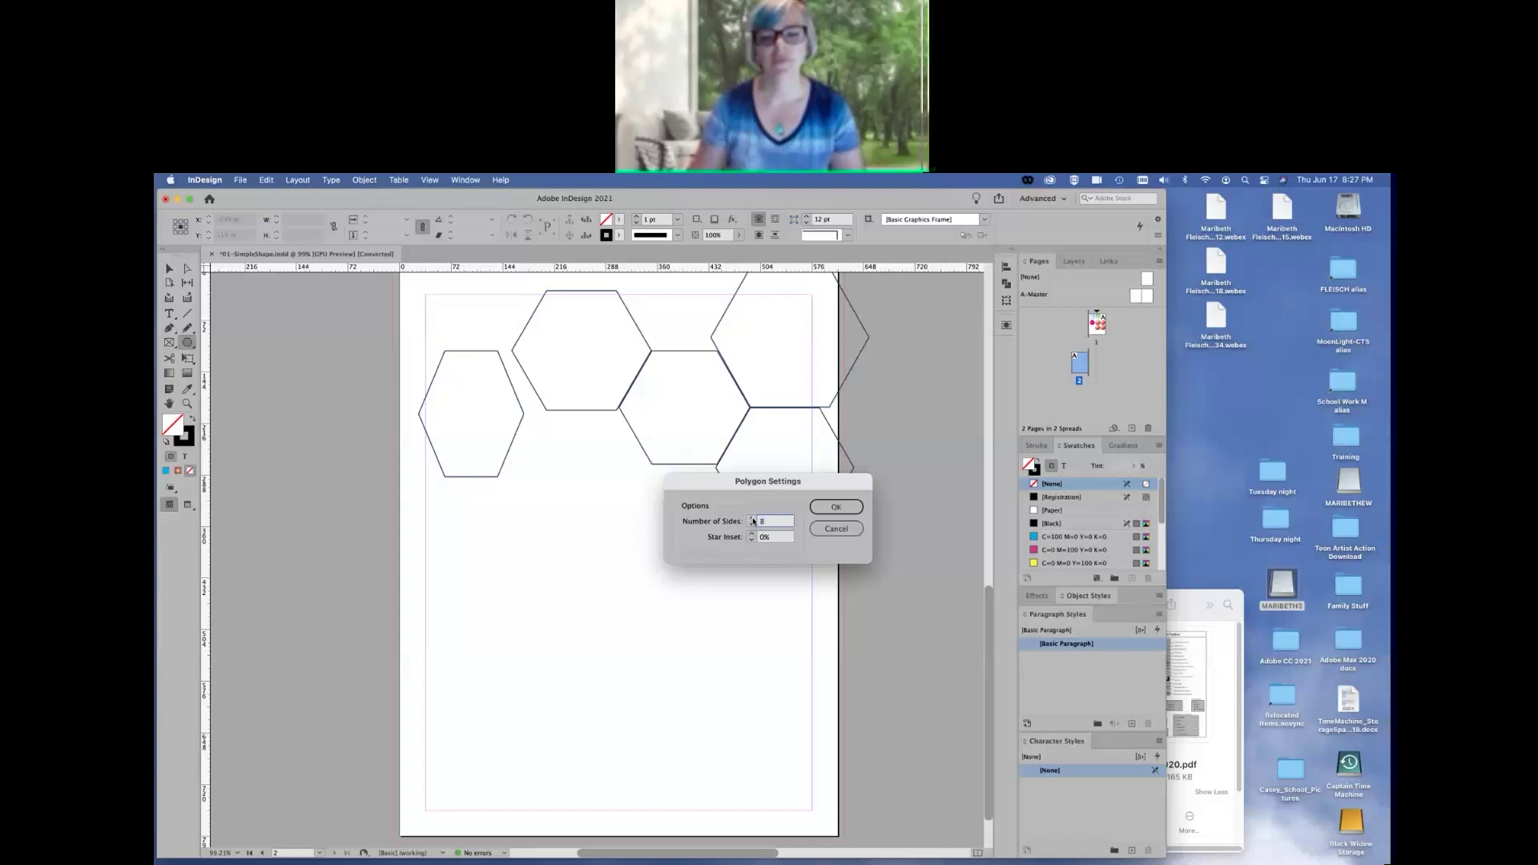
click(845, 534)
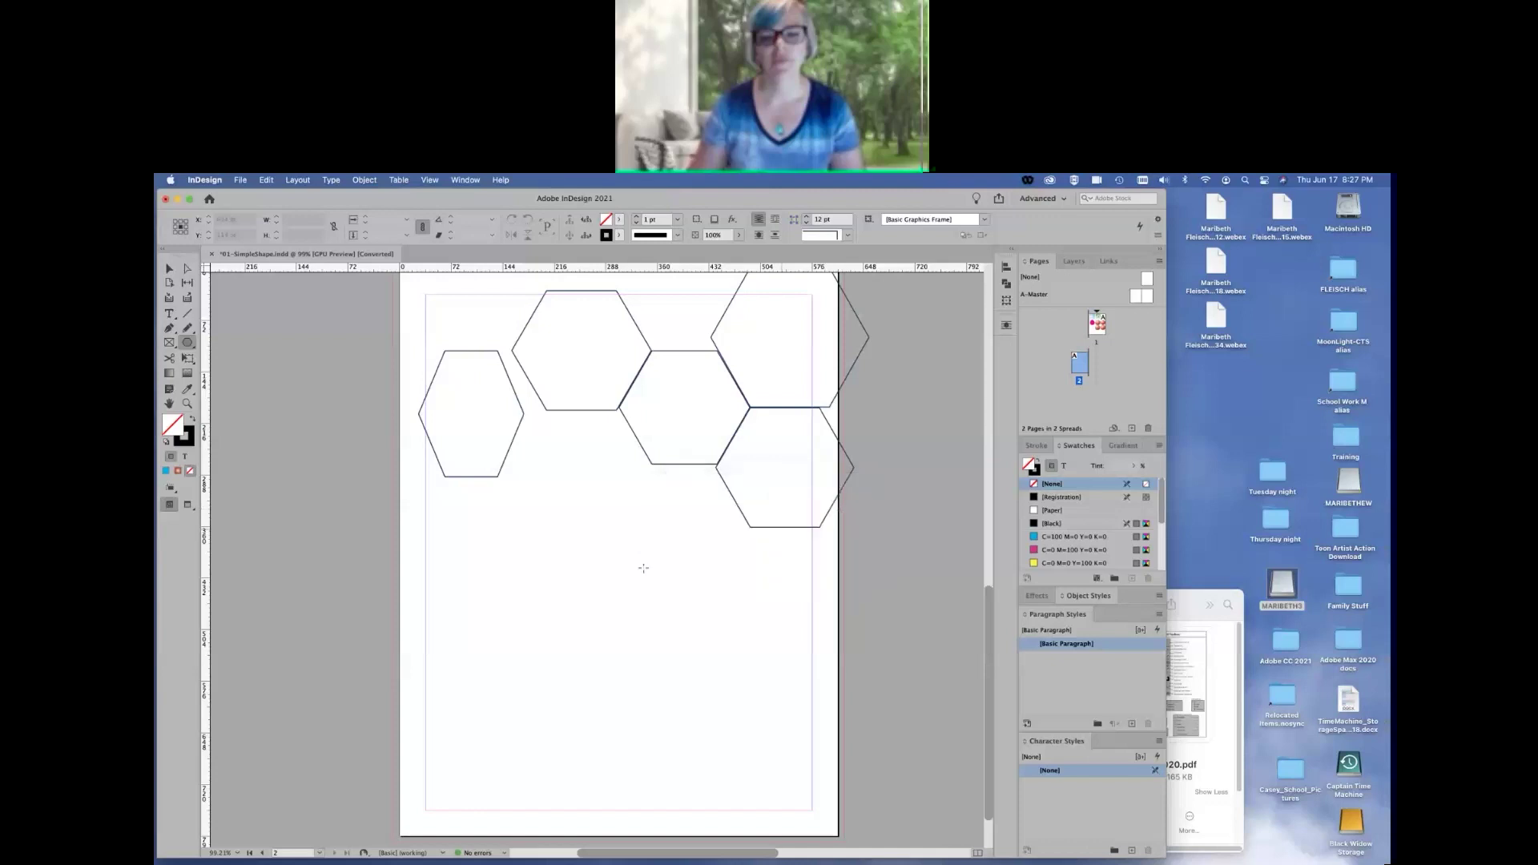
mouse_move(536, 536)
mouse_down()
mouse_move(661, 624)
mouse_move(700, 696)
mouse_up()
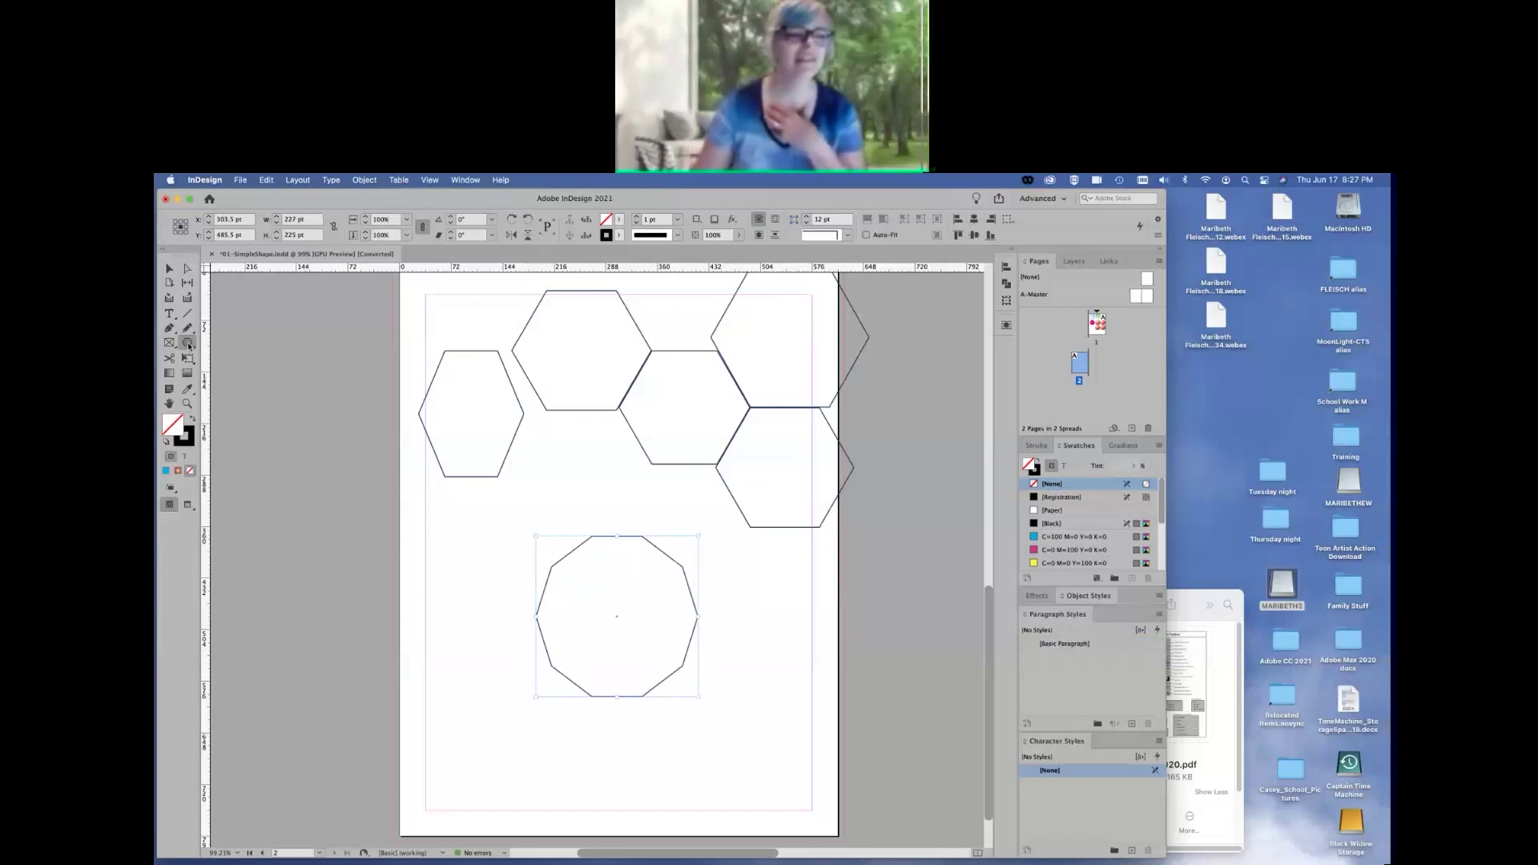
double_click(188, 343)
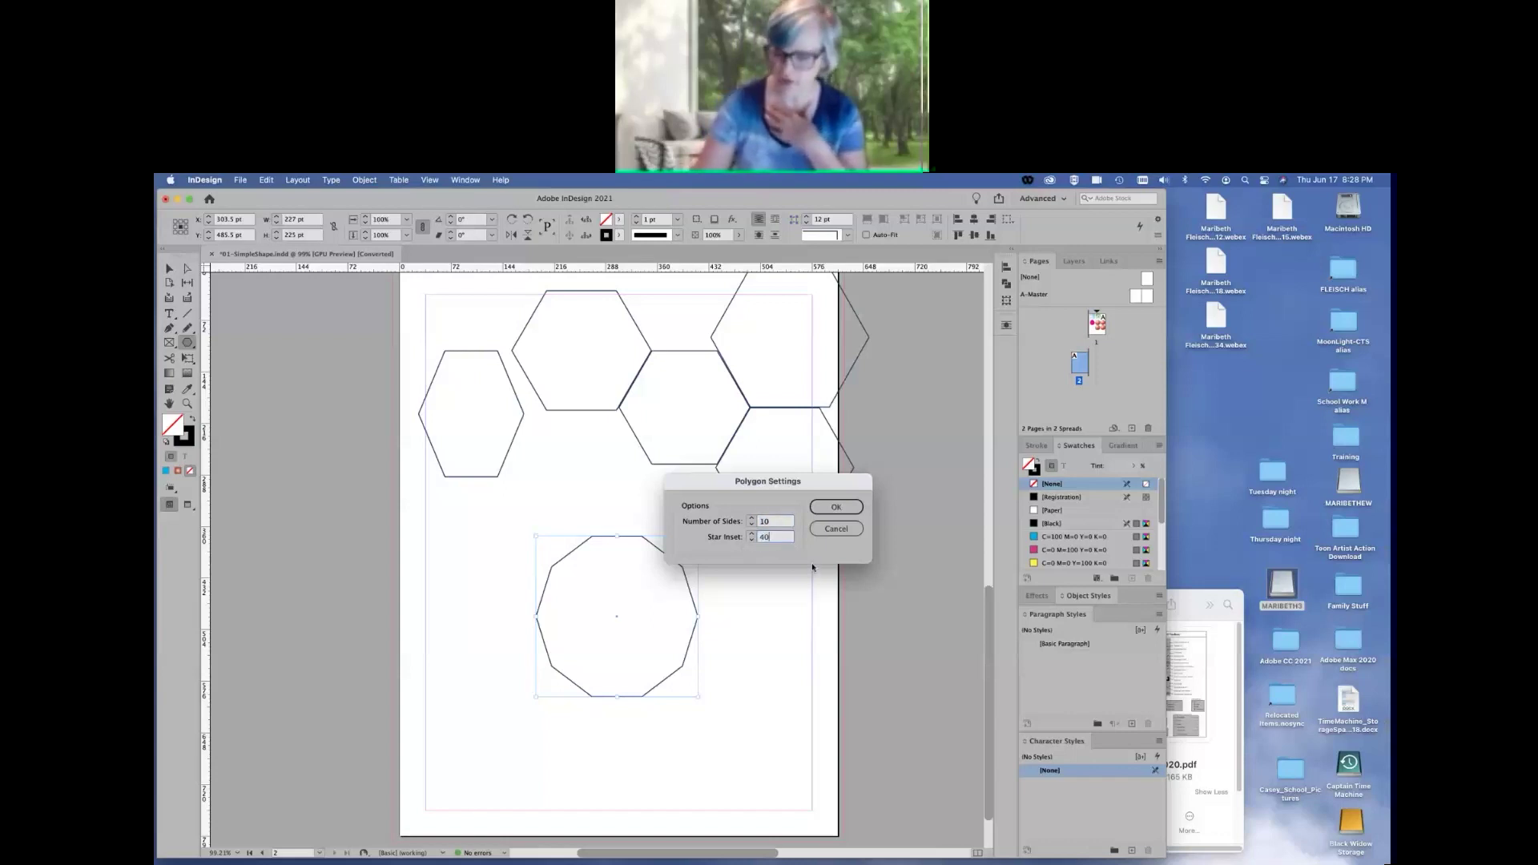
click(842, 507)
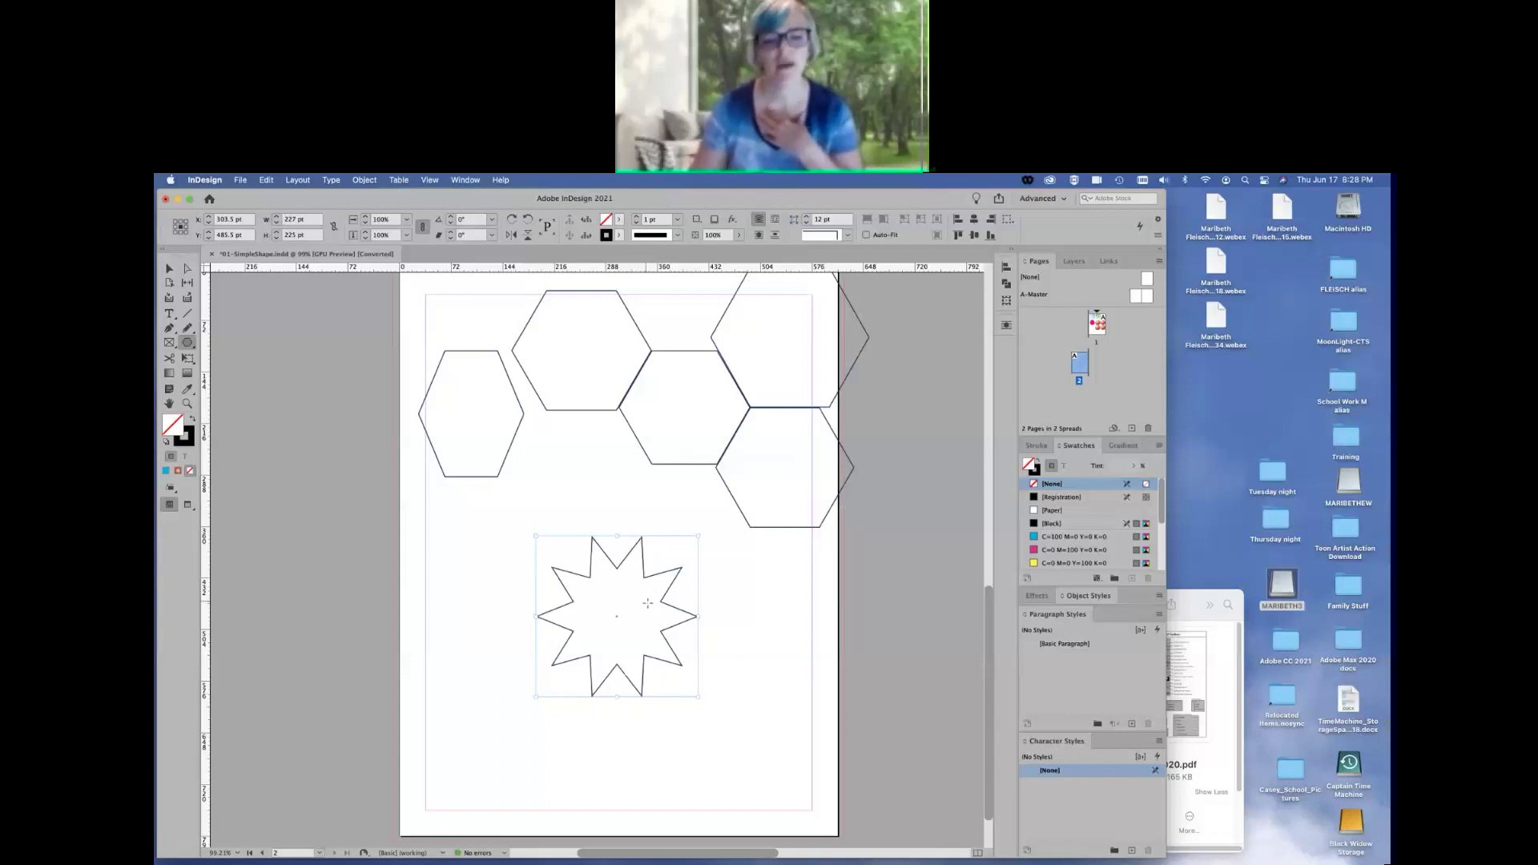
Draw two more ten-pointed stars, one over the right page edge and one about 198 by 185 pt at the left margin
drag(773, 595, 896, 729)
drag(400, 519, 524, 653)
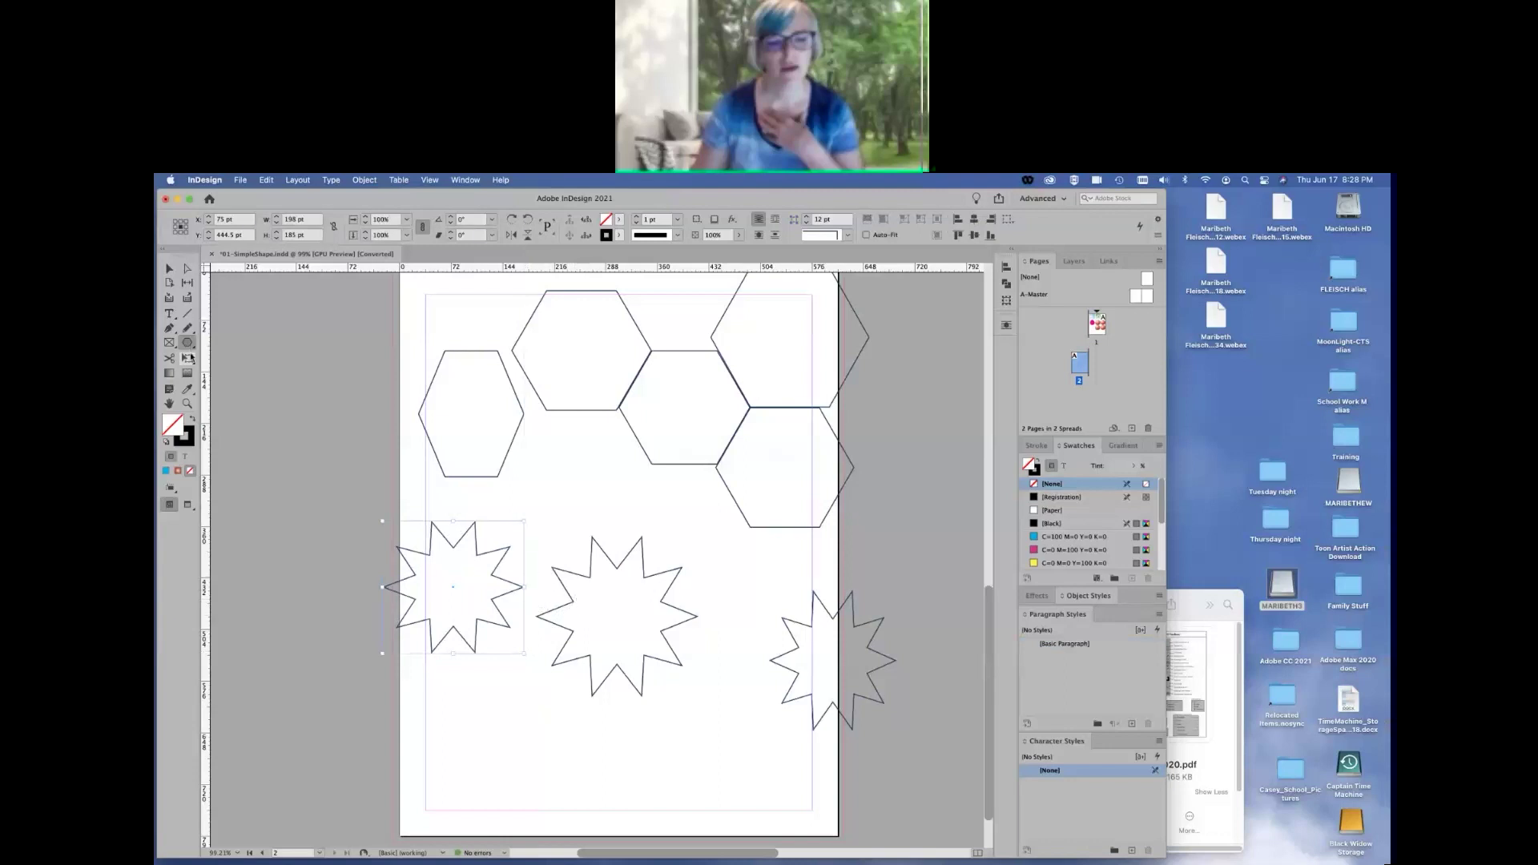
Turn the left star into a five-sided star with an 80% inset, and draw two more like it over the middle star
double_click(188, 343)
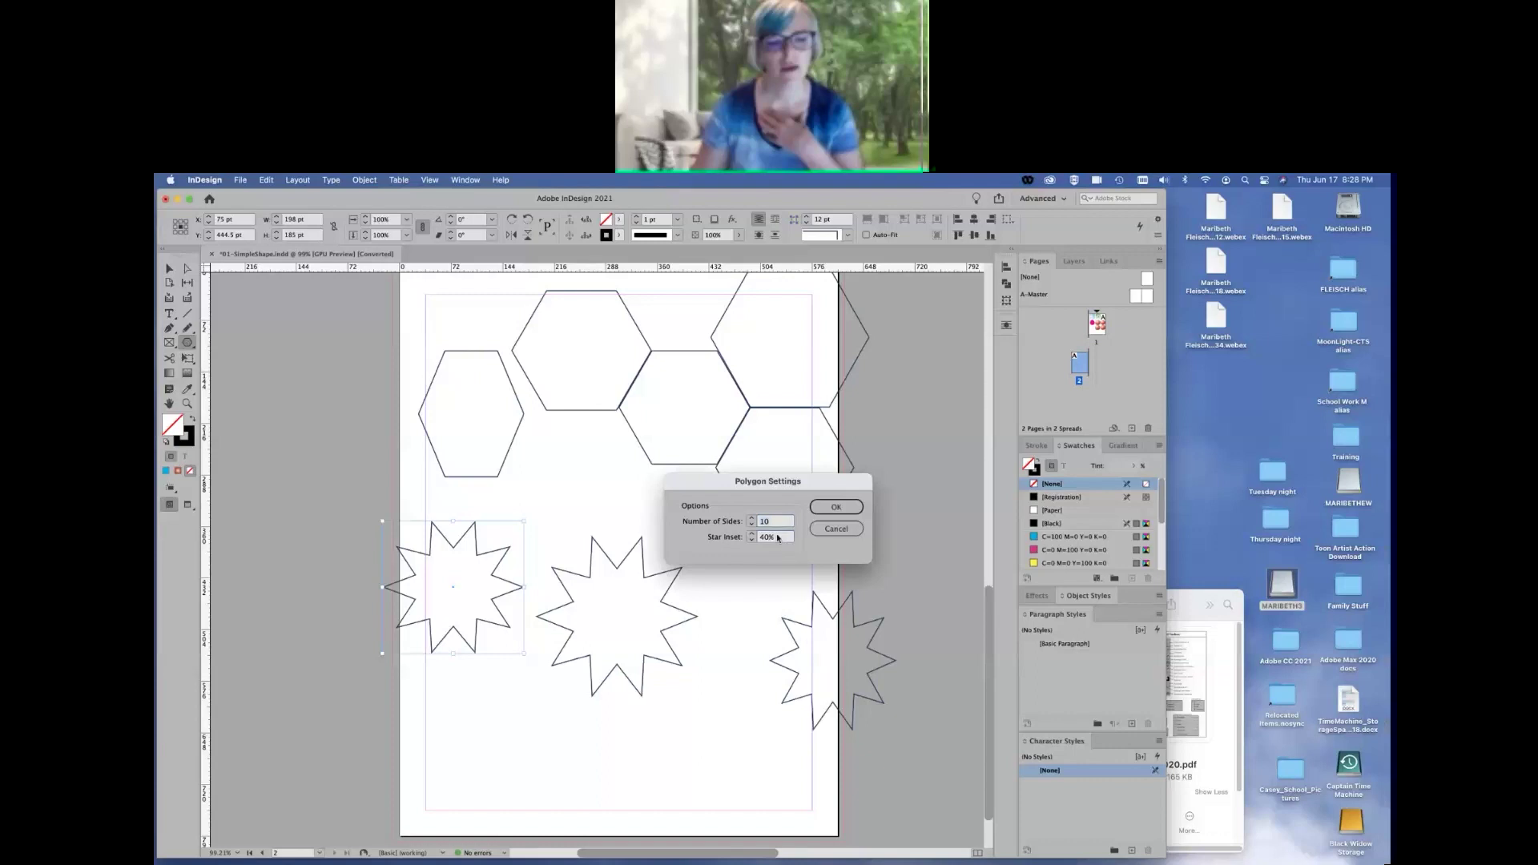
text(8)
click(825, 511)
click(851, 506)
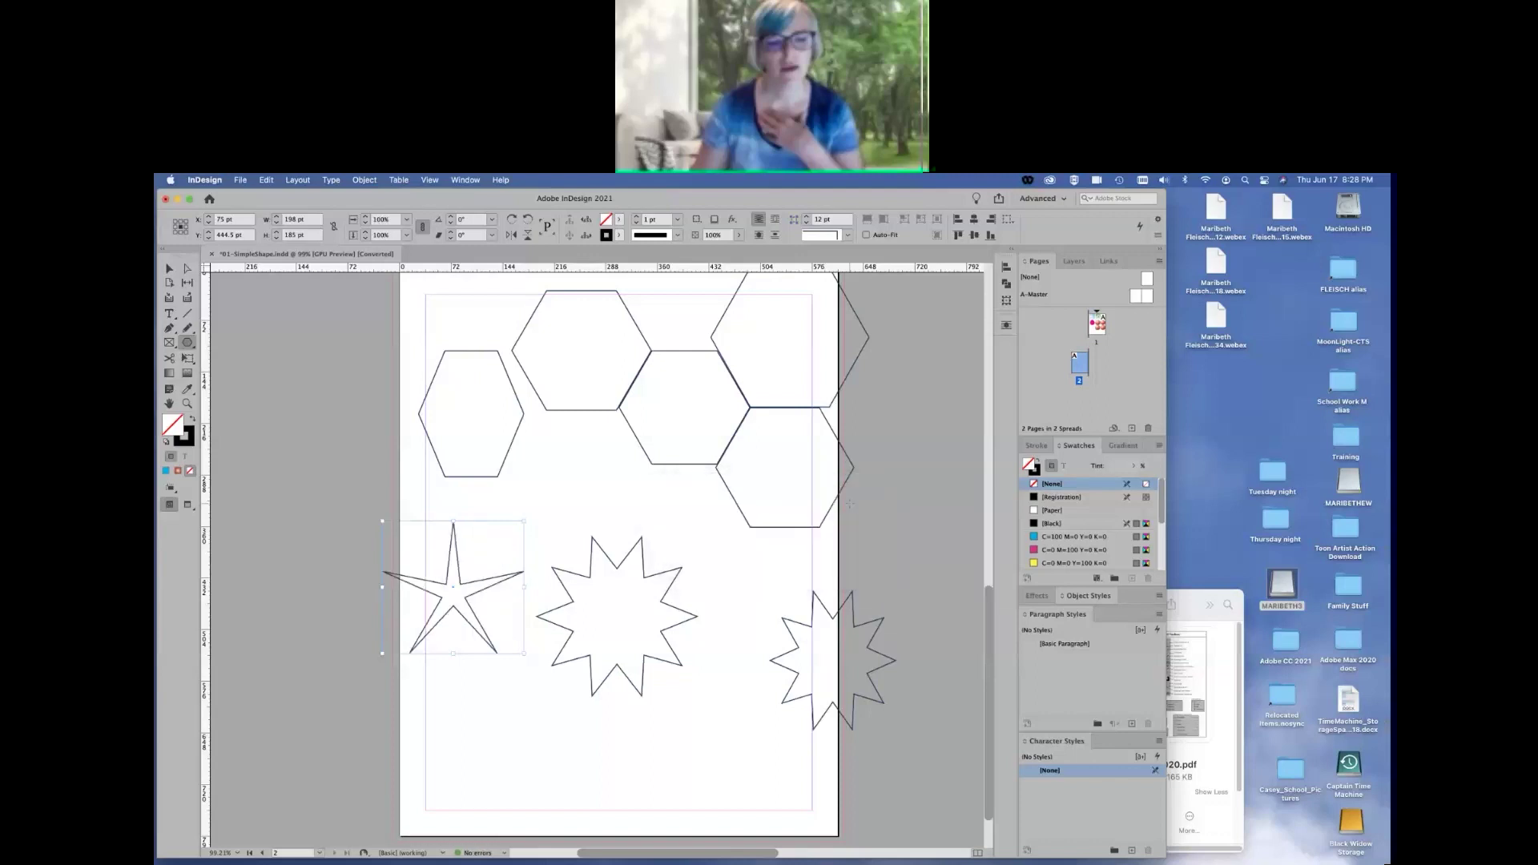
drag(584, 506, 769, 660)
drag(524, 505, 673, 660)
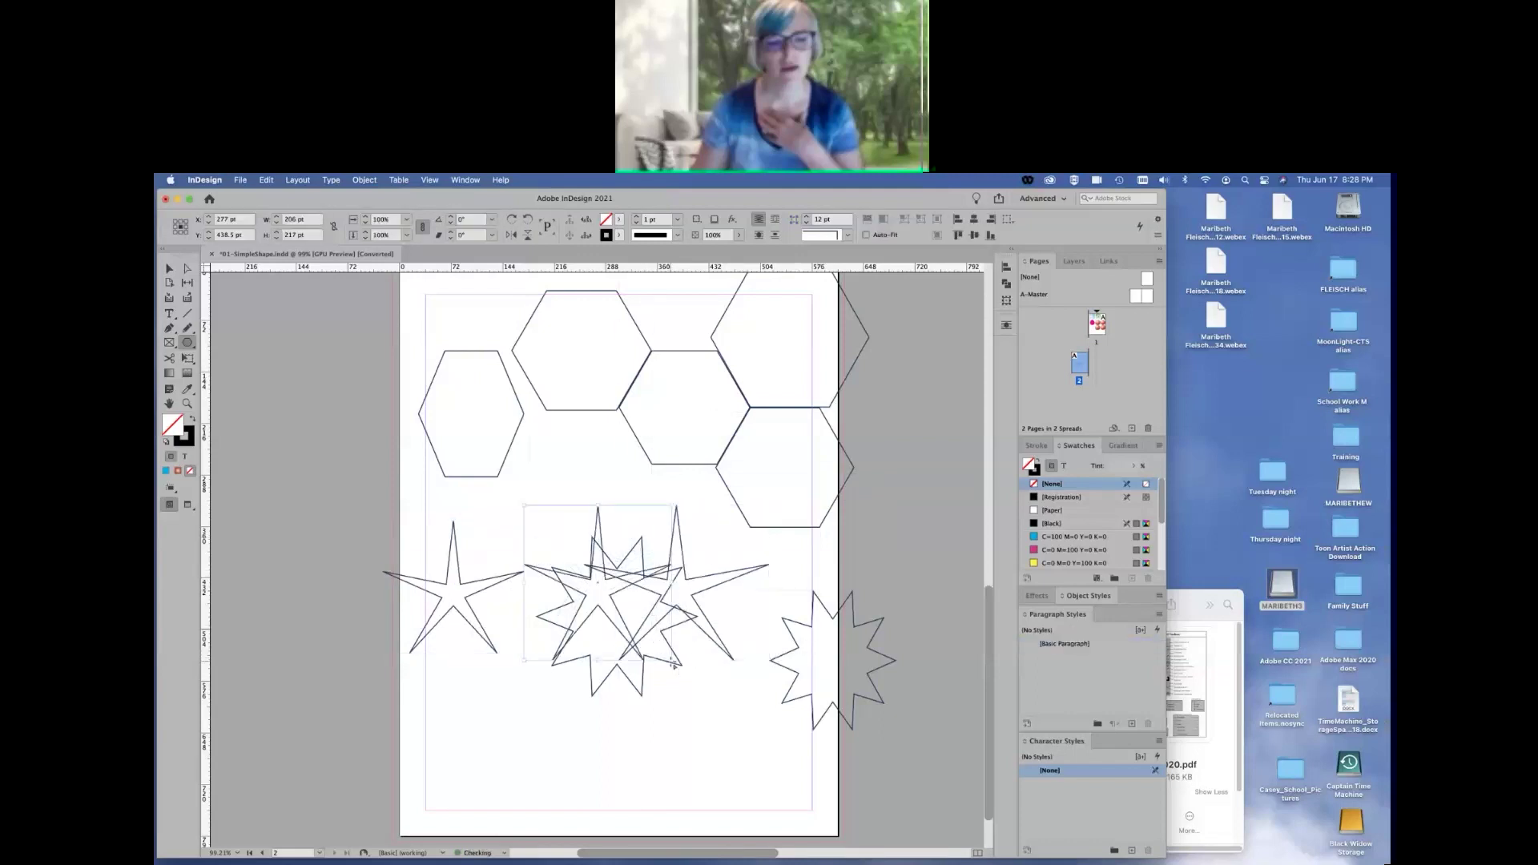
Turn the last star into a triangle with three sides and a 0% inset, and draw three more triangles around the lower half of the page
double_click(188, 343)
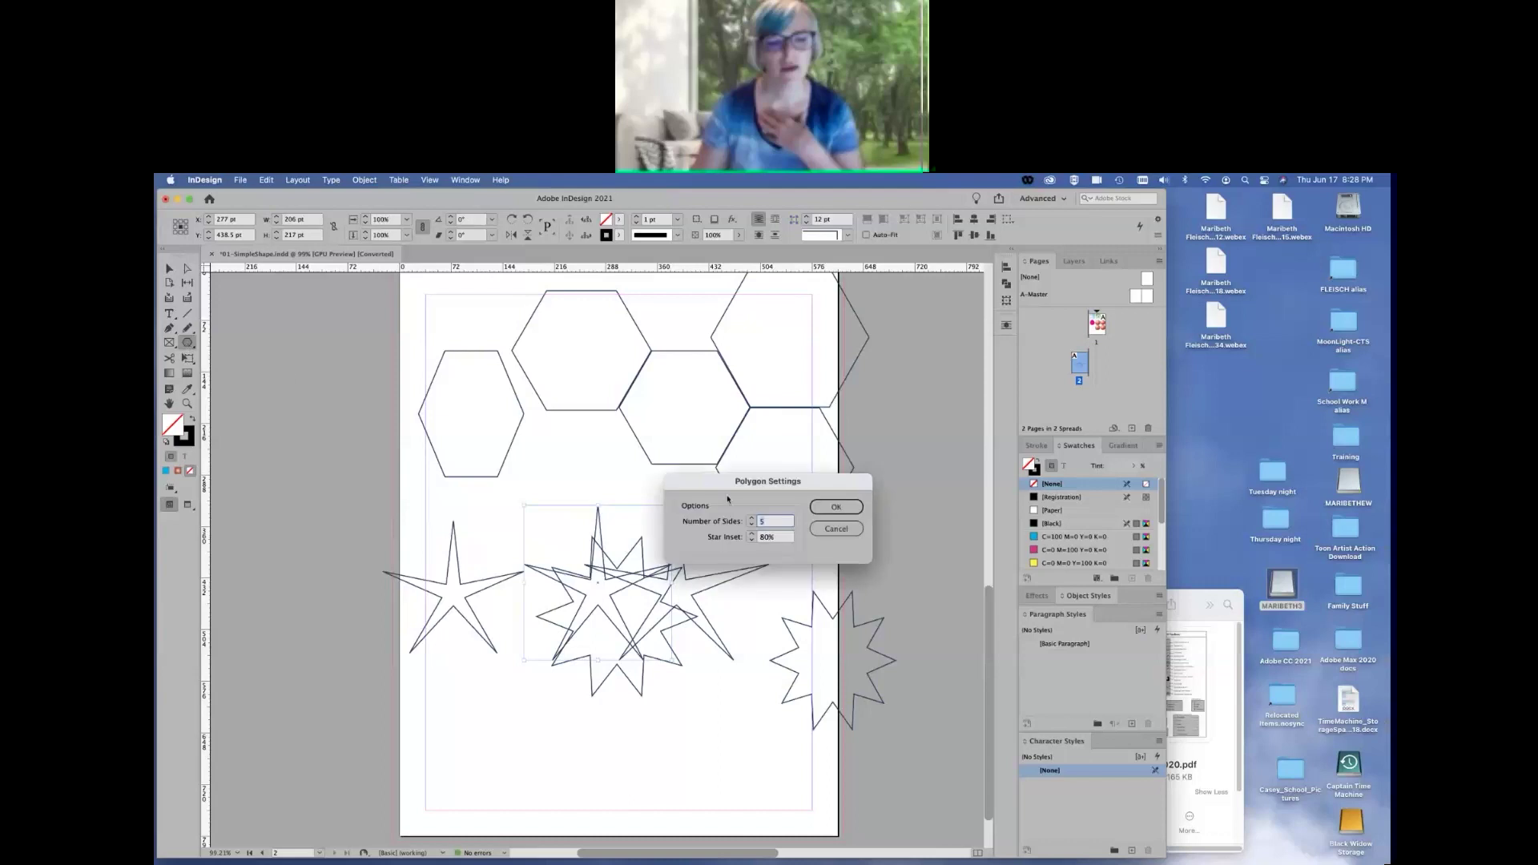
click(752, 524)
key(Tab)
click(847, 510)
drag(308, 463, 429, 553)
drag(463, 690, 590, 798)
drag(677, 697, 798, 801)
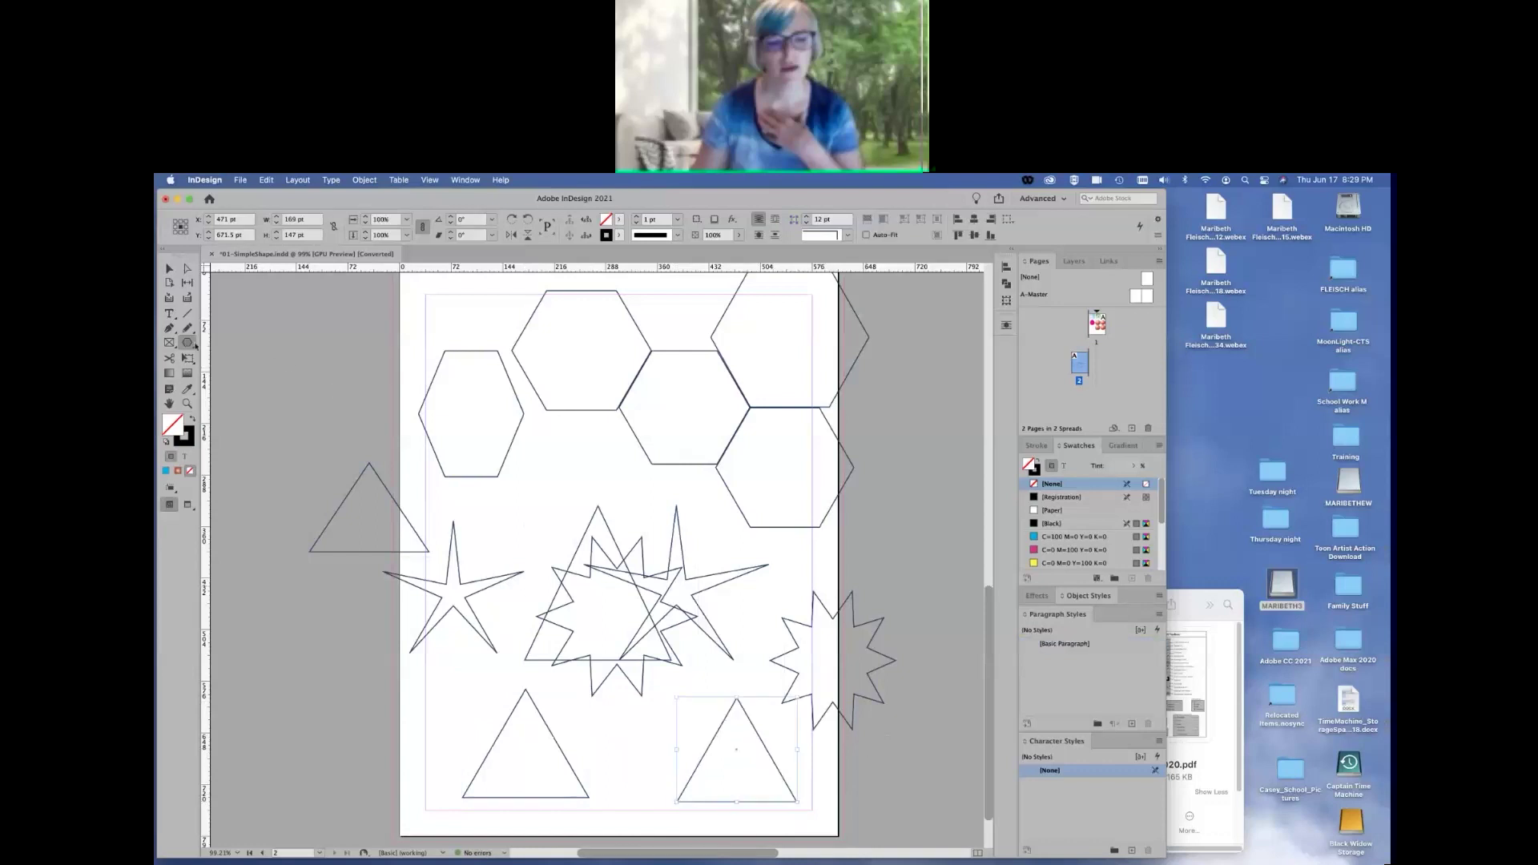
Set the polygon's number of sides back to 6, turning the lower-right triangle into a hexagon
click(188, 345)
click(242, 381)
double_click(187, 343)
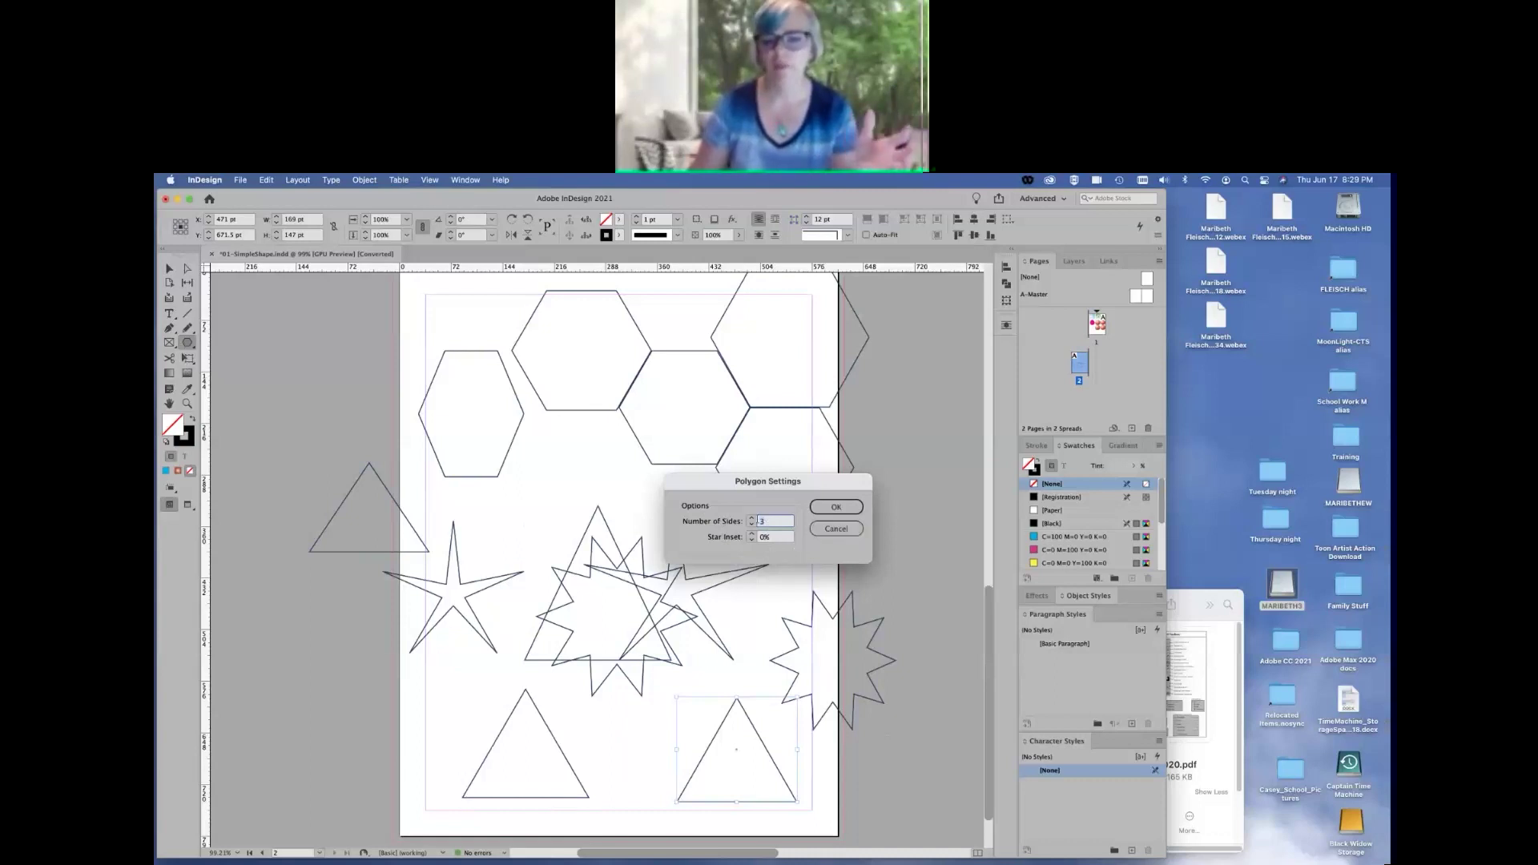
click(752, 519)
click(752, 518)
click(752, 518)
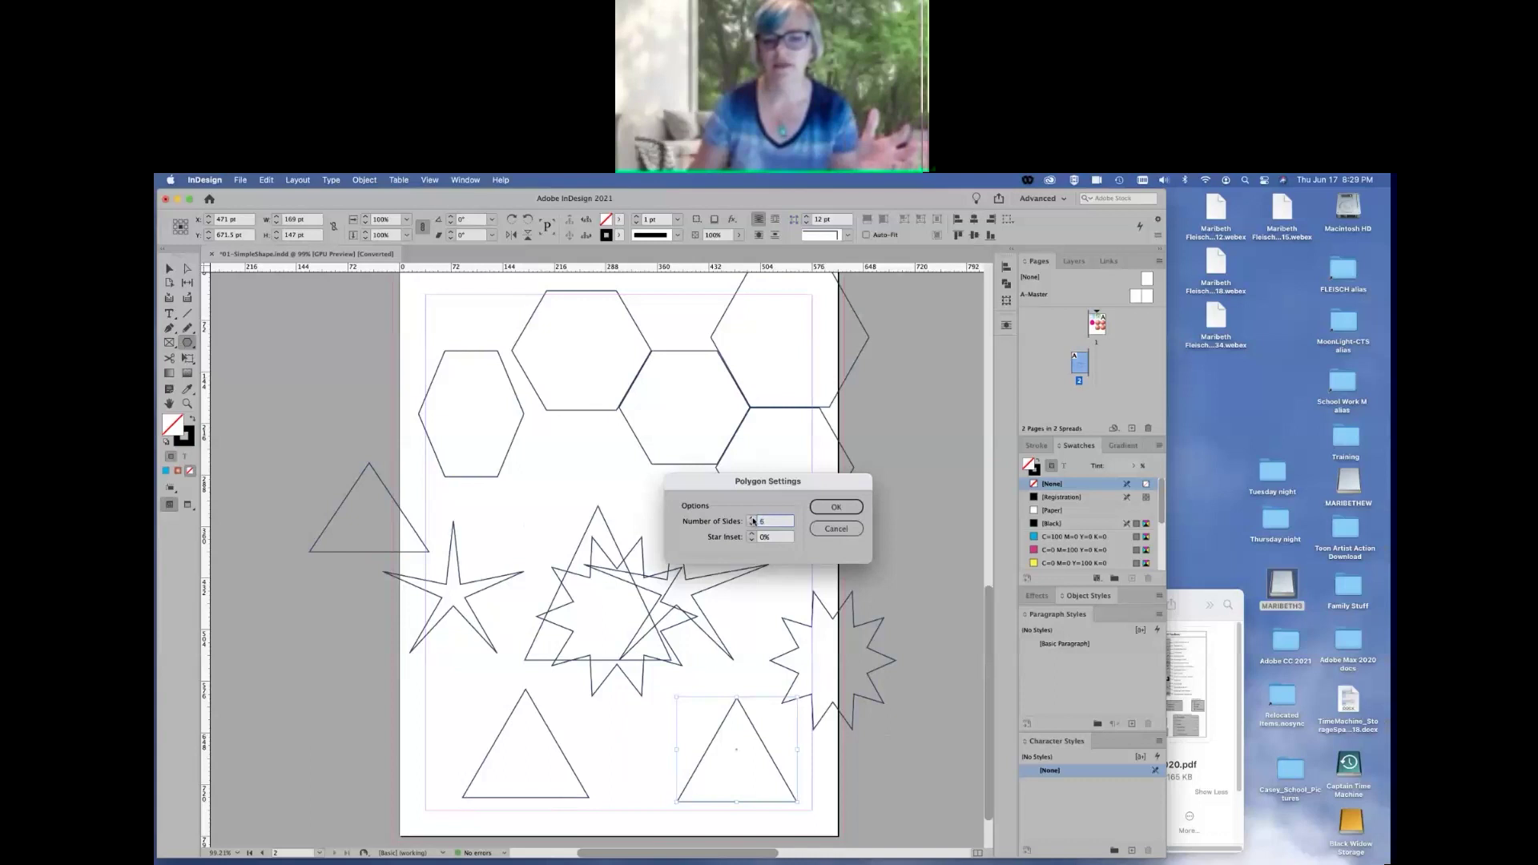
click(849, 511)
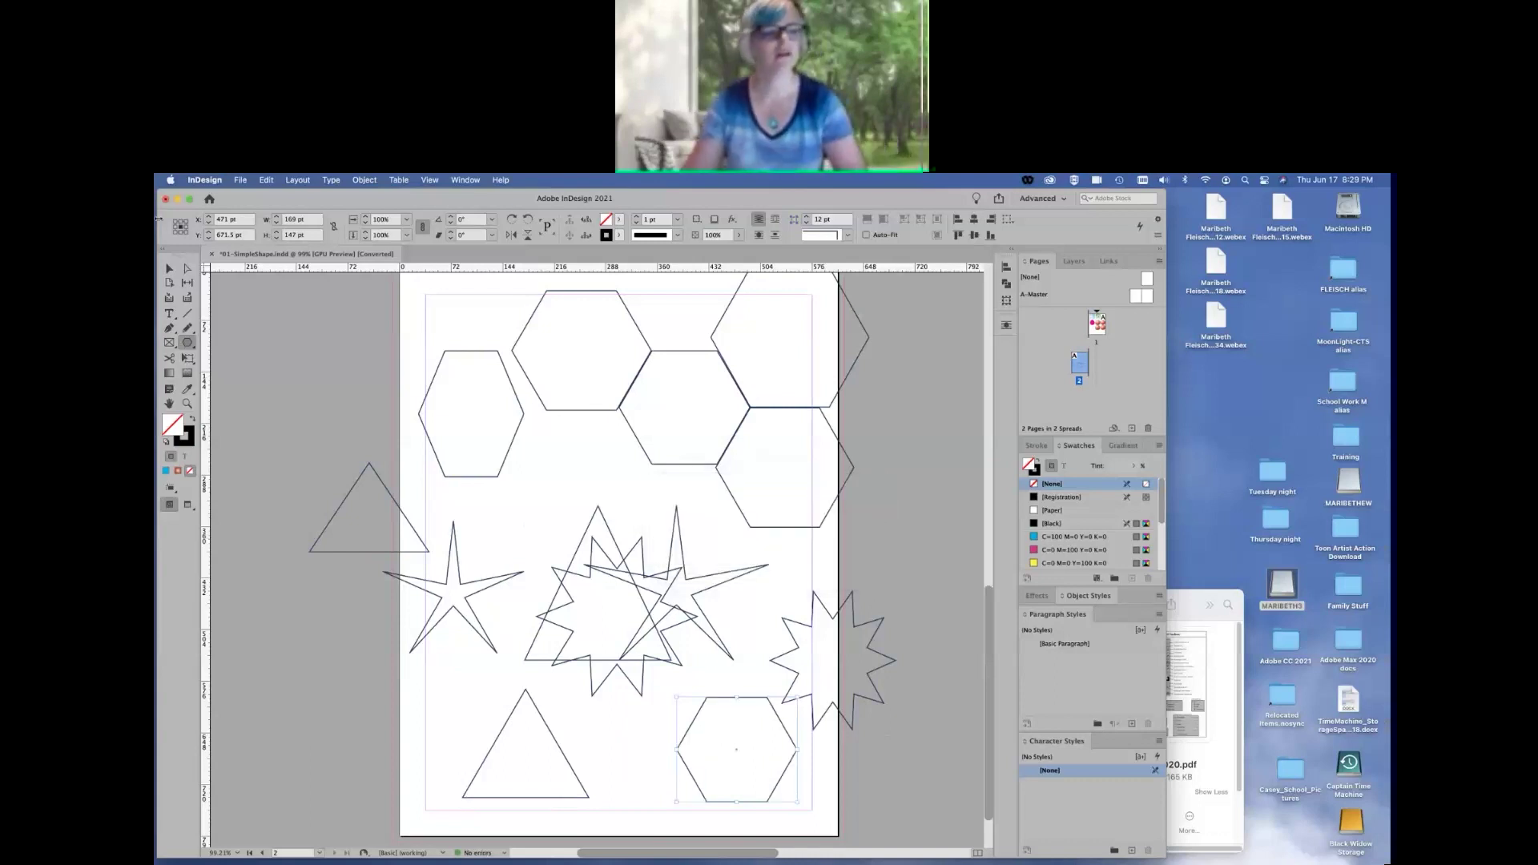
Select all the shapes on the page and delete them
click(169, 270)
key(super+a)
key(Delete)
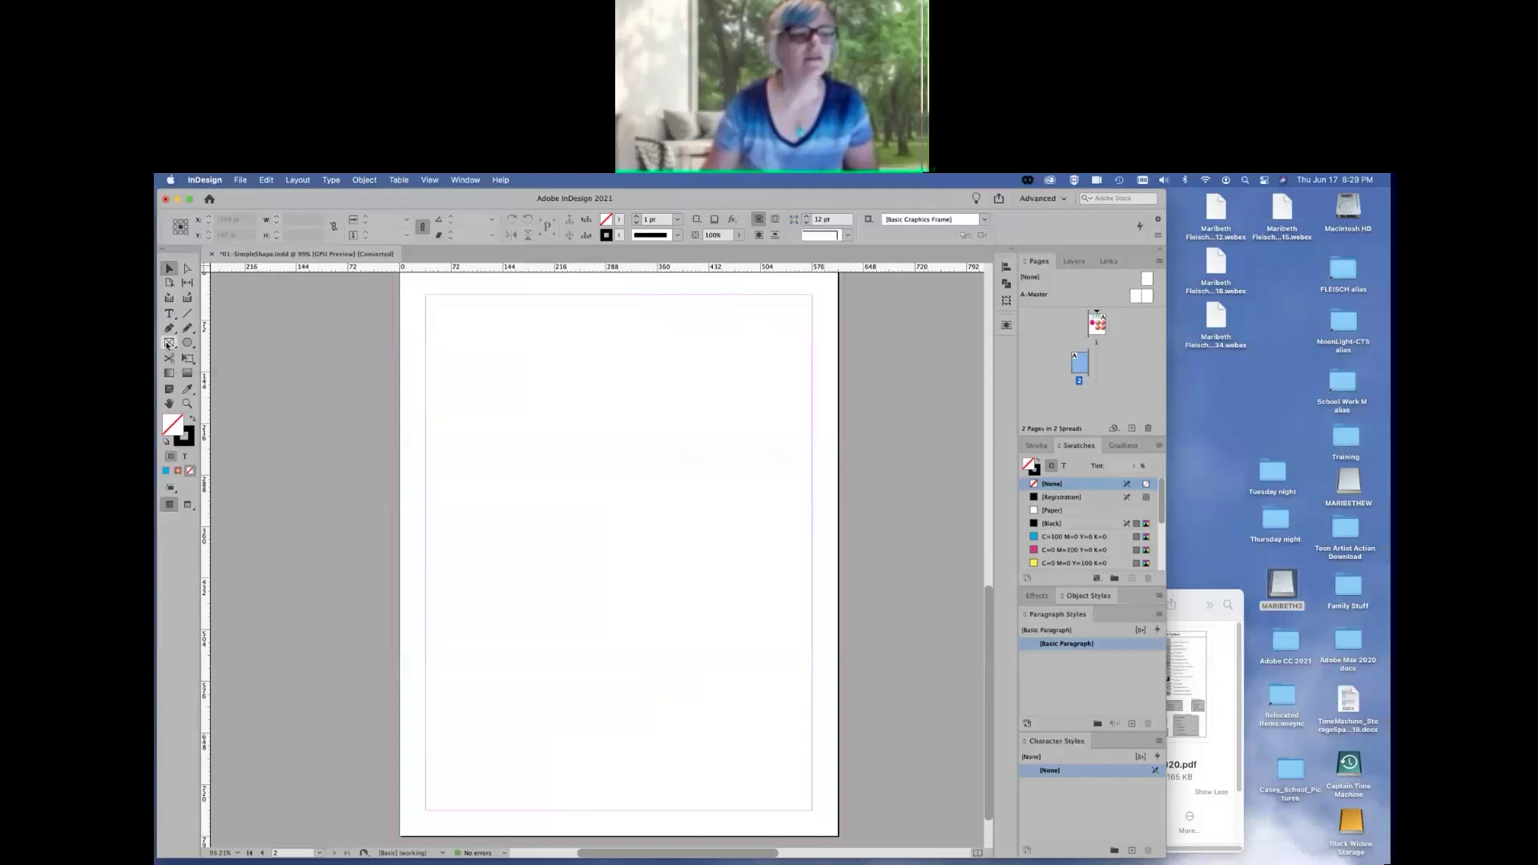
Draw a rectangular placeholder frame about 262 by 243 pt in the upper-left part of the page with the Rectangle Frame tool
click(168, 344)
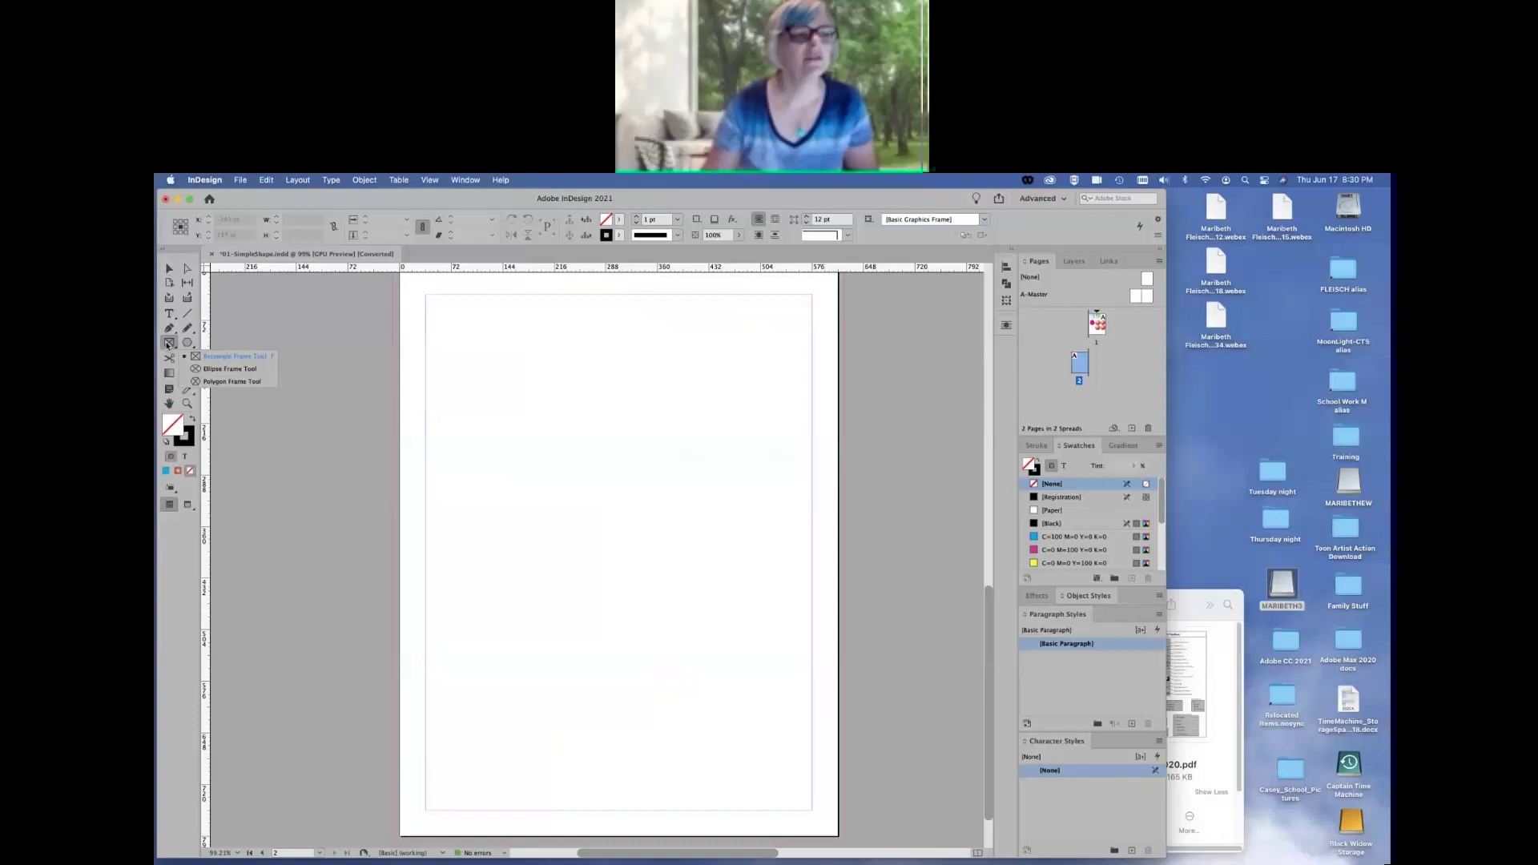
click(166, 345)
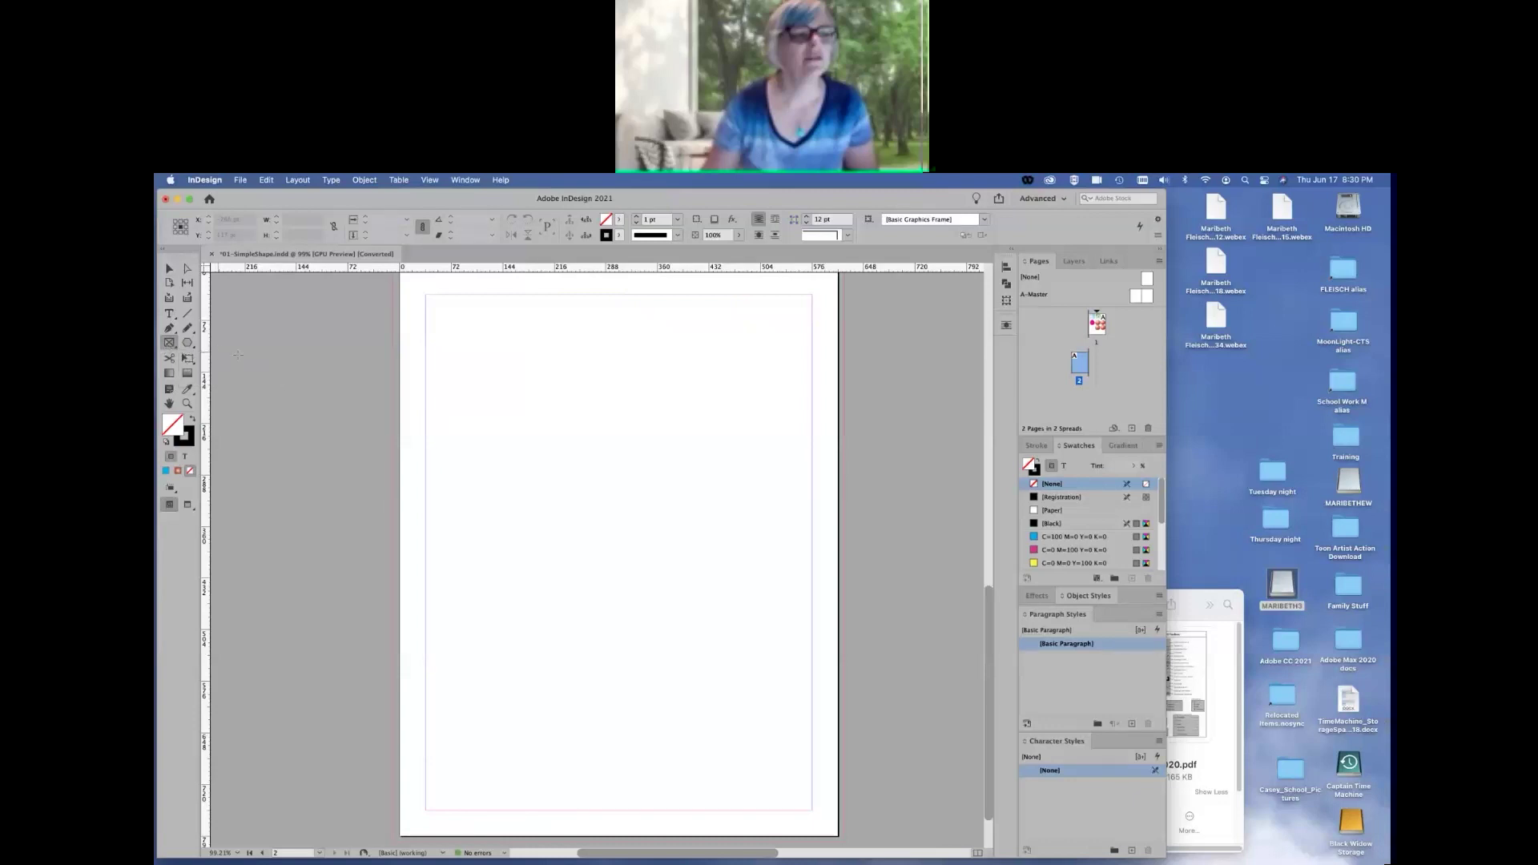
drag(451, 324, 638, 497)
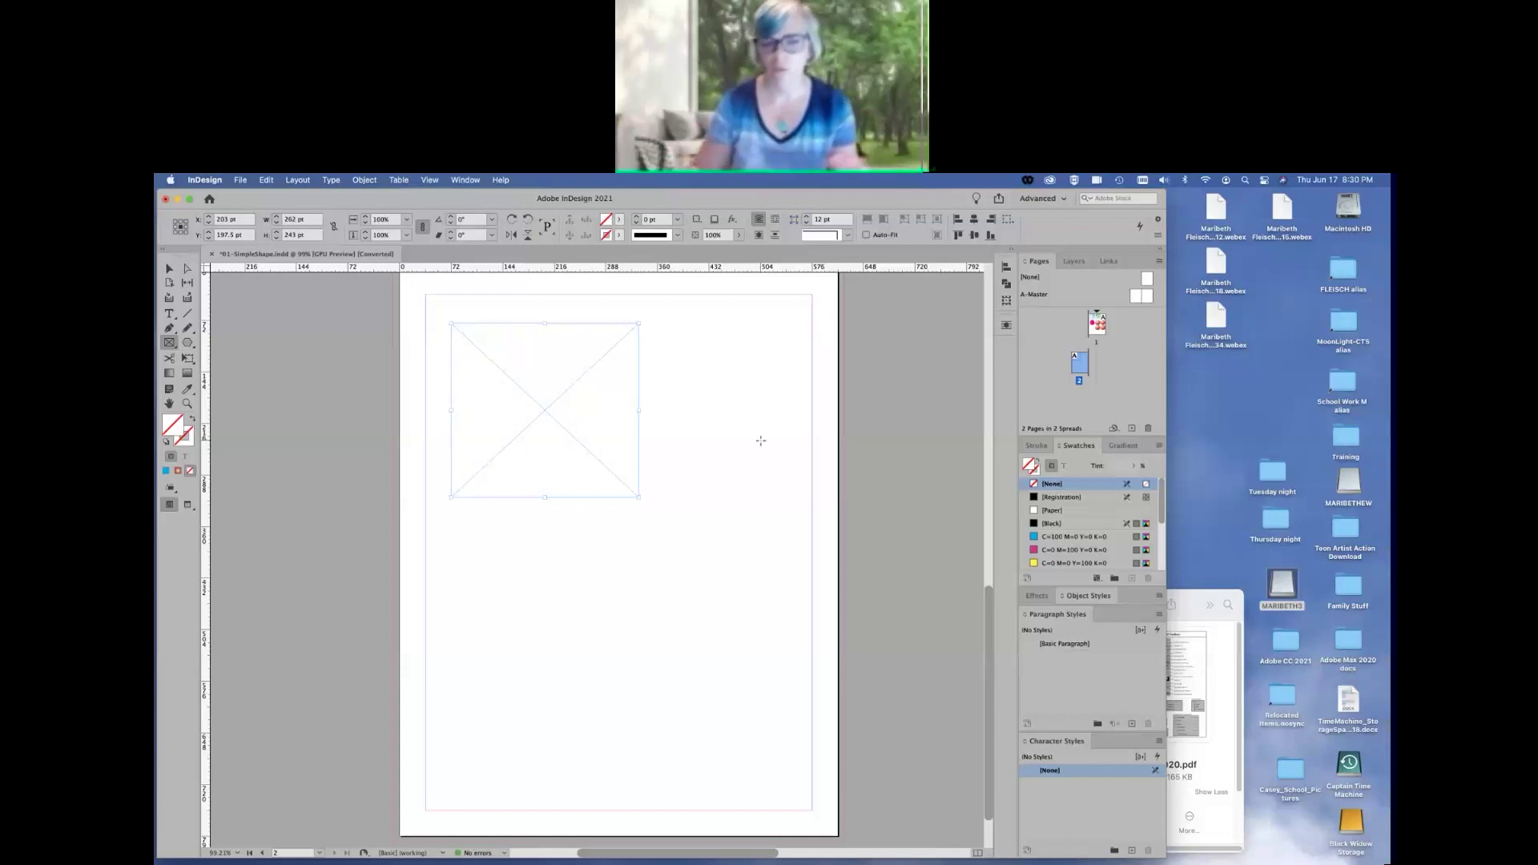
Place dogdigging.jpg from the desktop's Wk01 Demo Files > Practice Images folder into the rectangular frame
scroll(760, 441, down, 1)
click(239, 181)
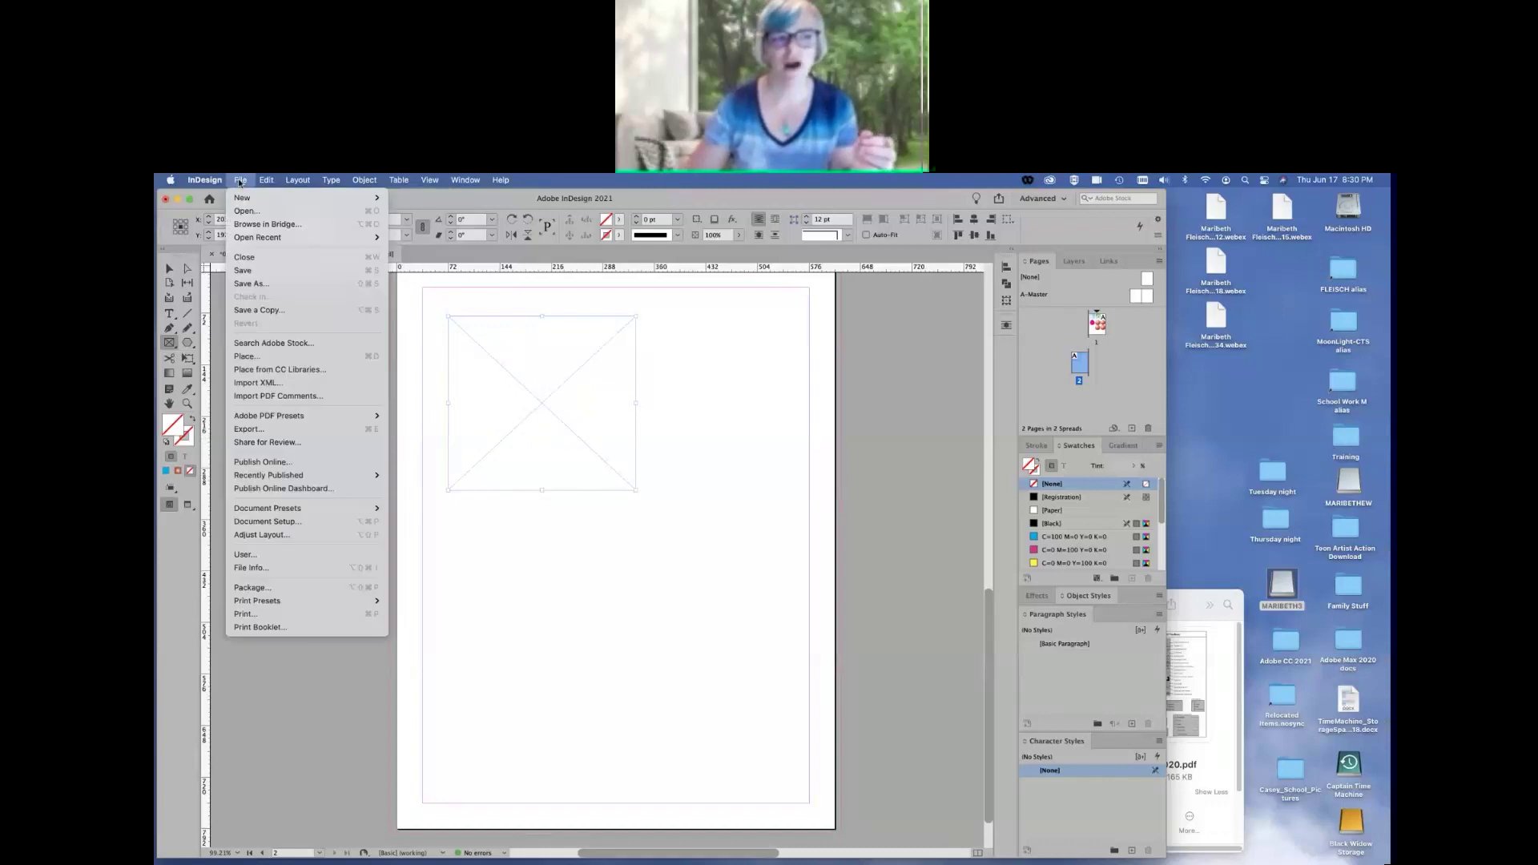
click(244, 362)
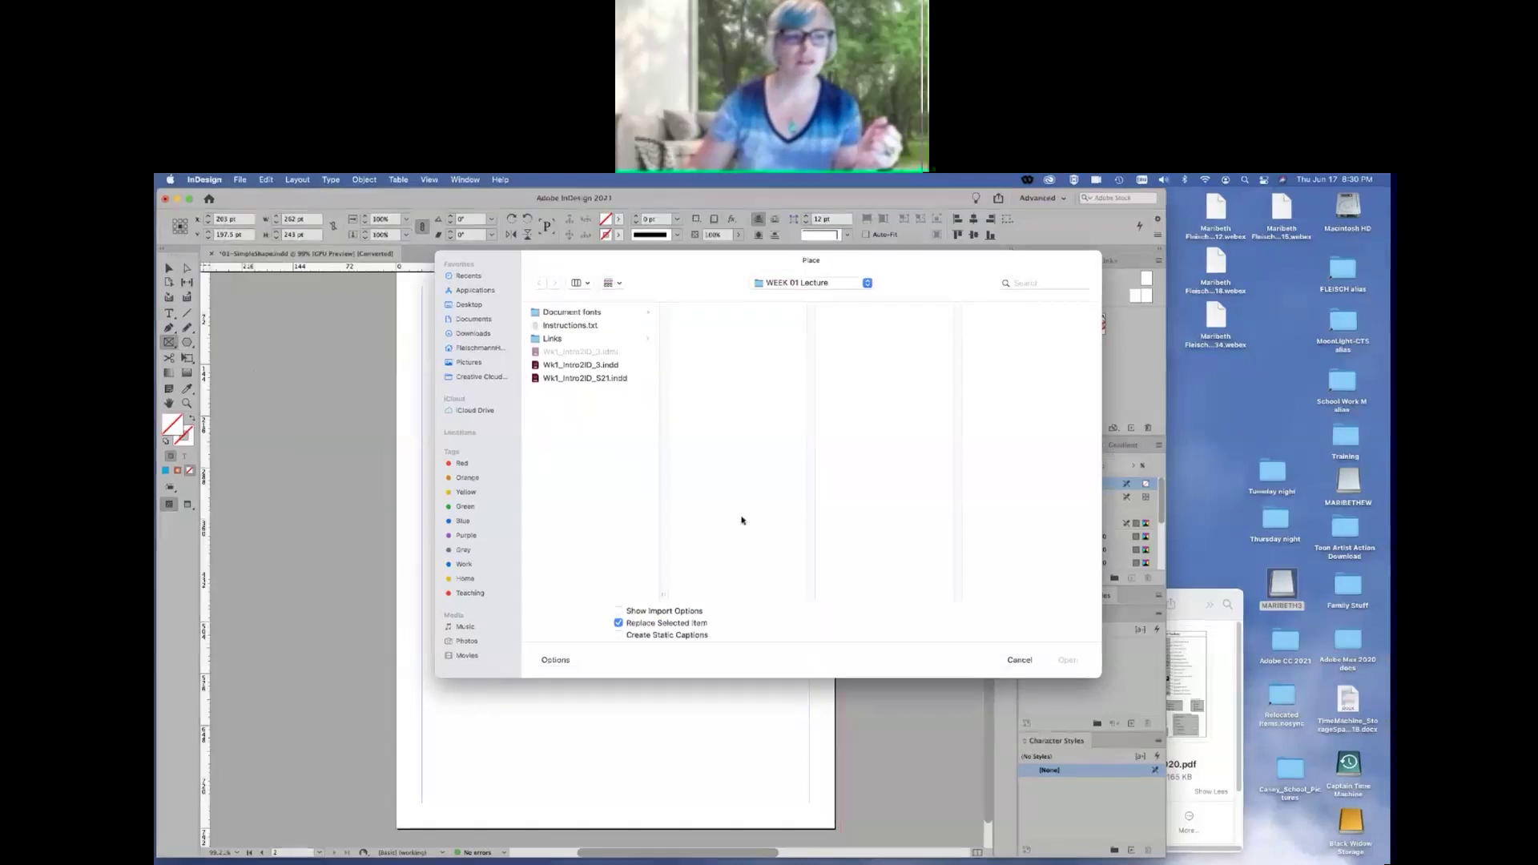
click(473, 306)
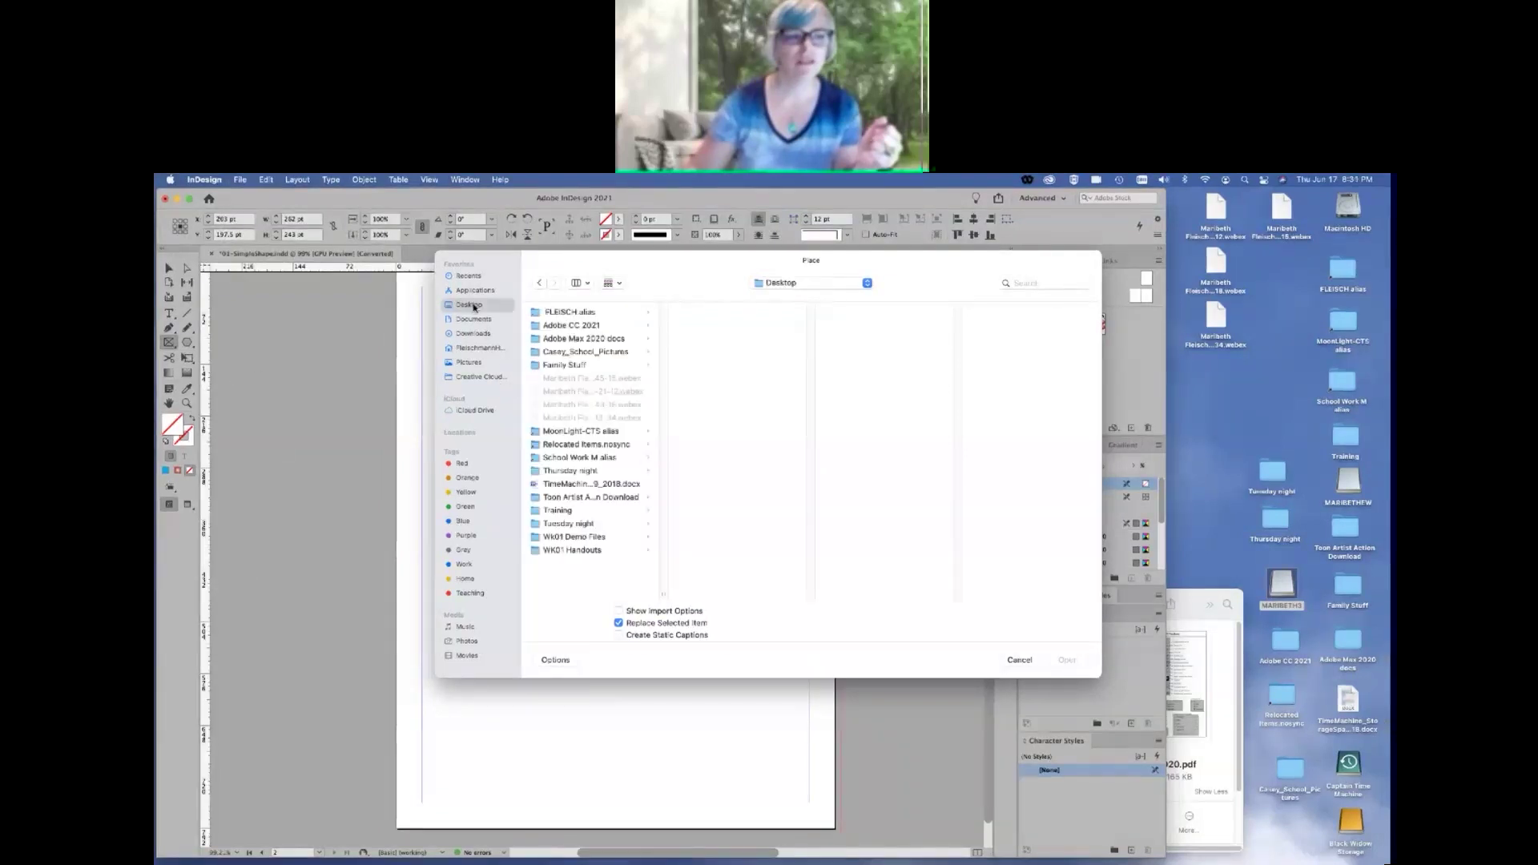
click(569, 539)
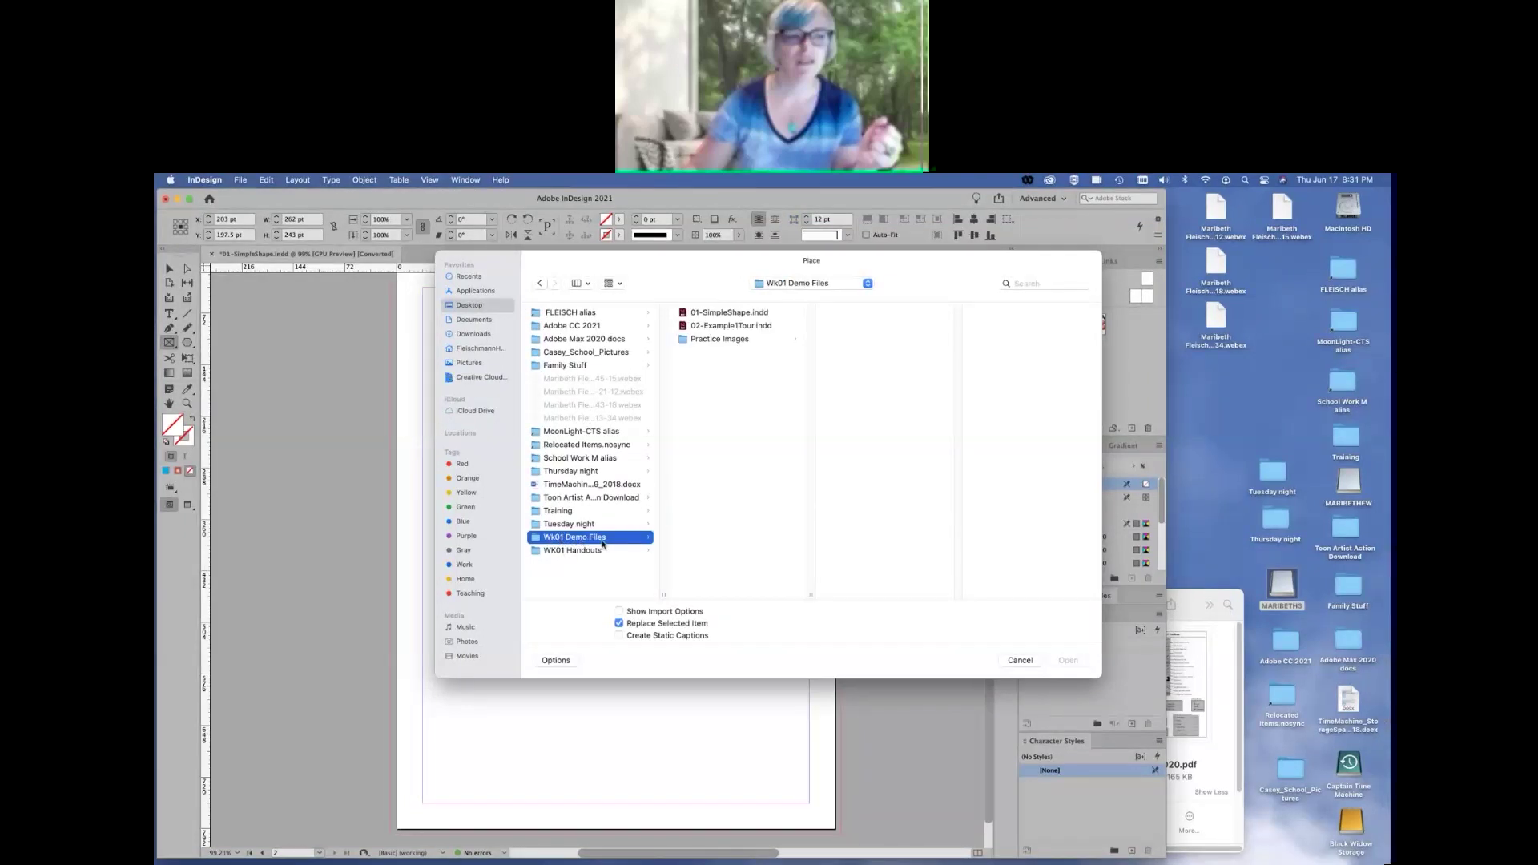
click(712, 341)
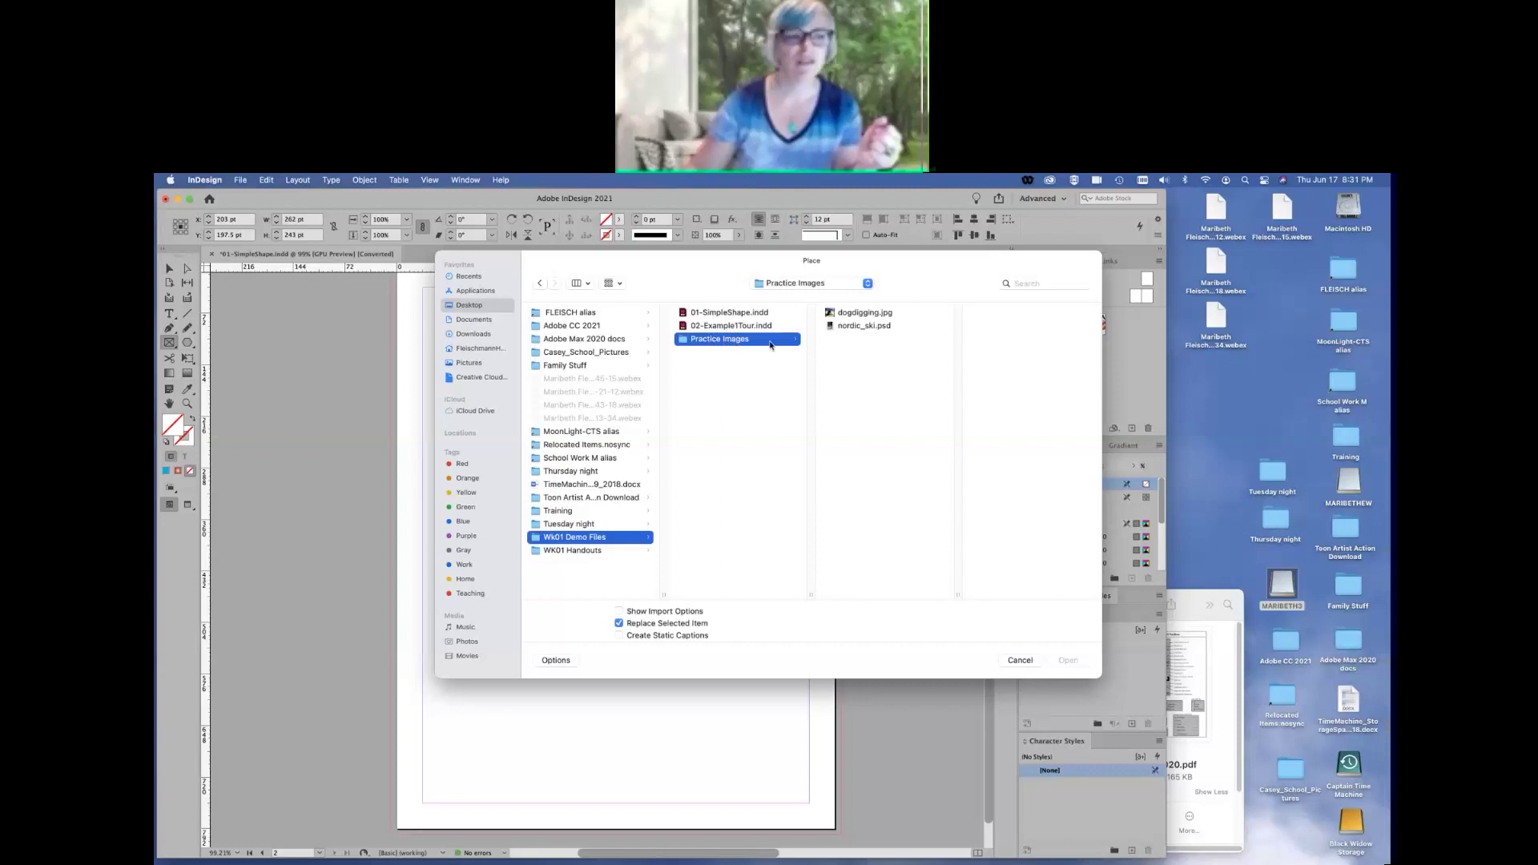
click(863, 314)
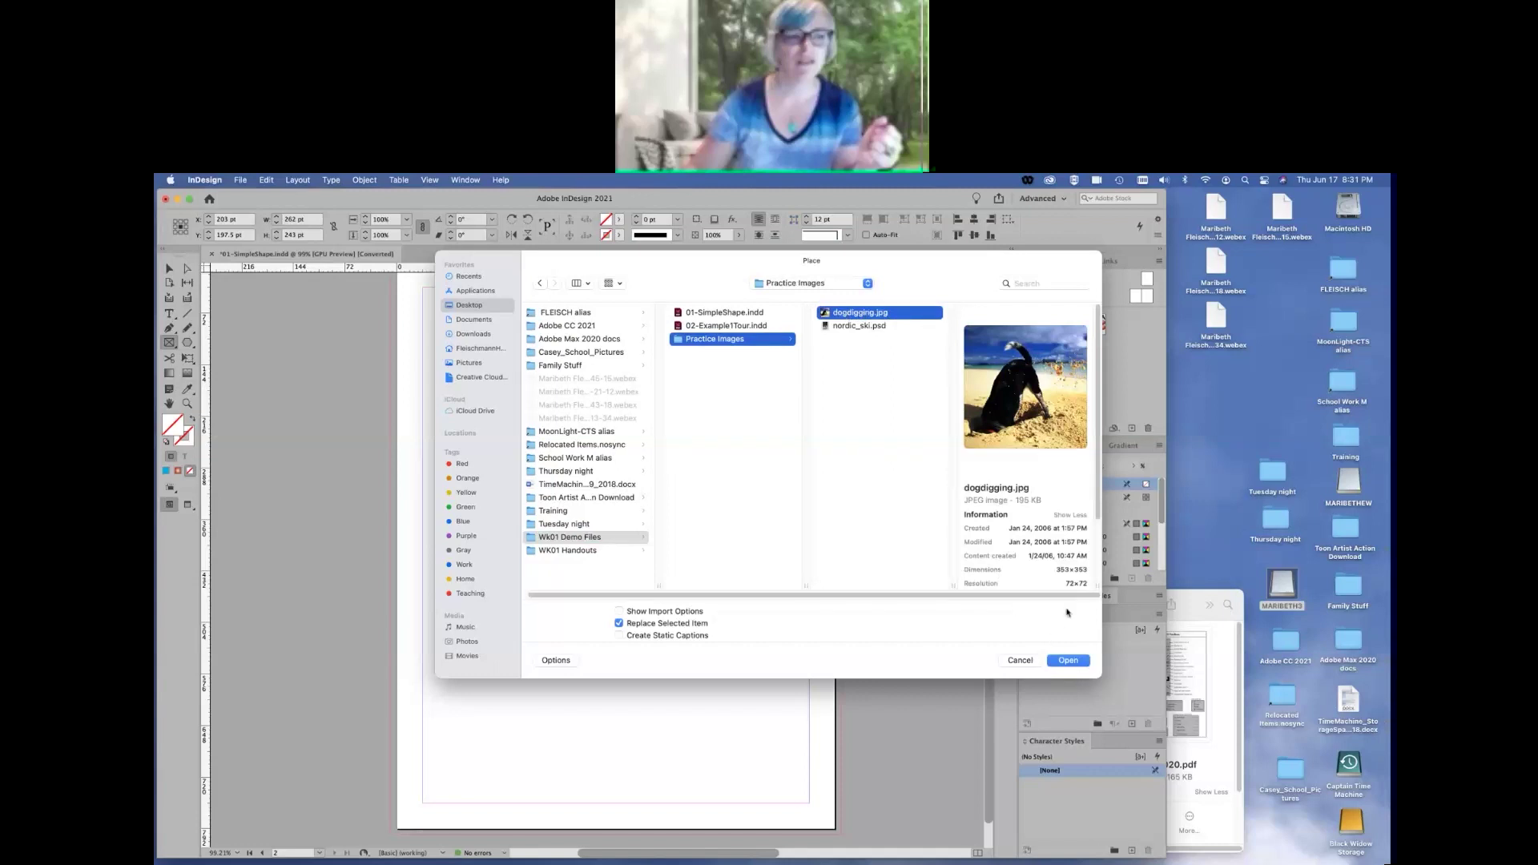
click(1069, 660)
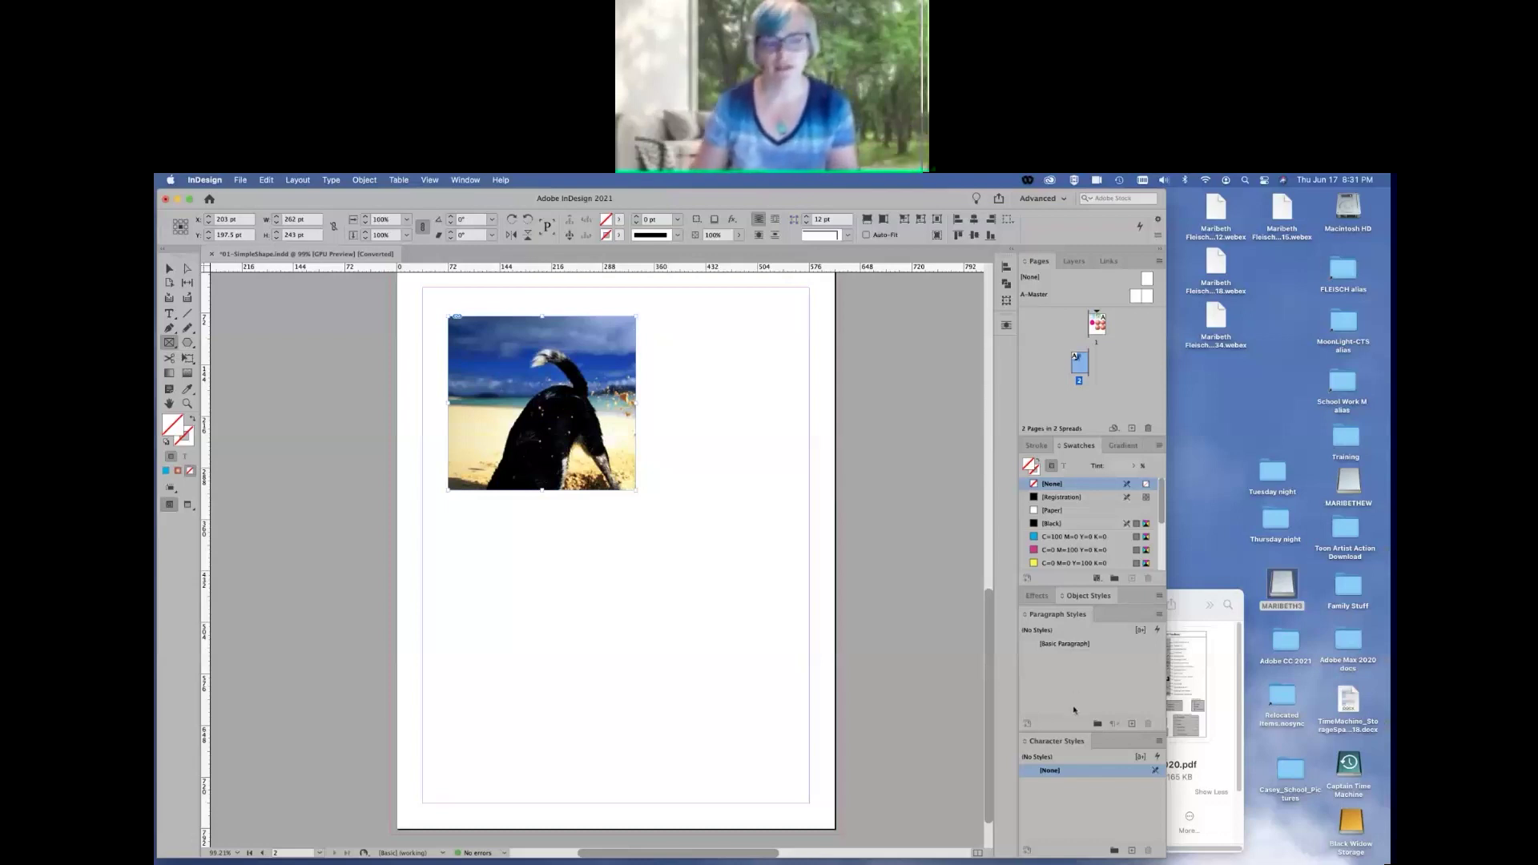
Switch to the Selection tool and deselect the placed dog image
click(169, 344)
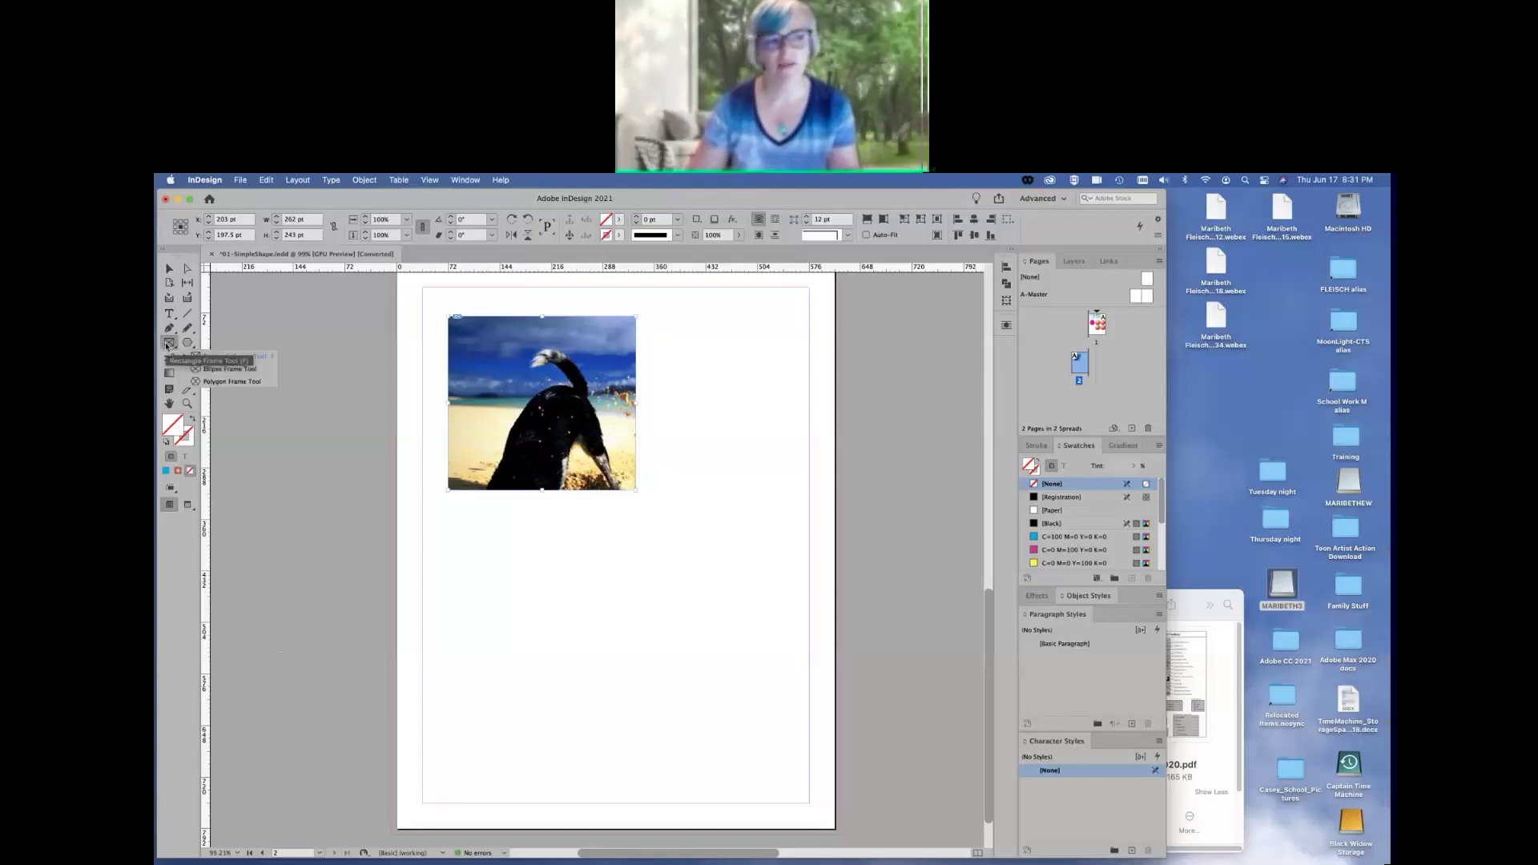
click(166, 346)
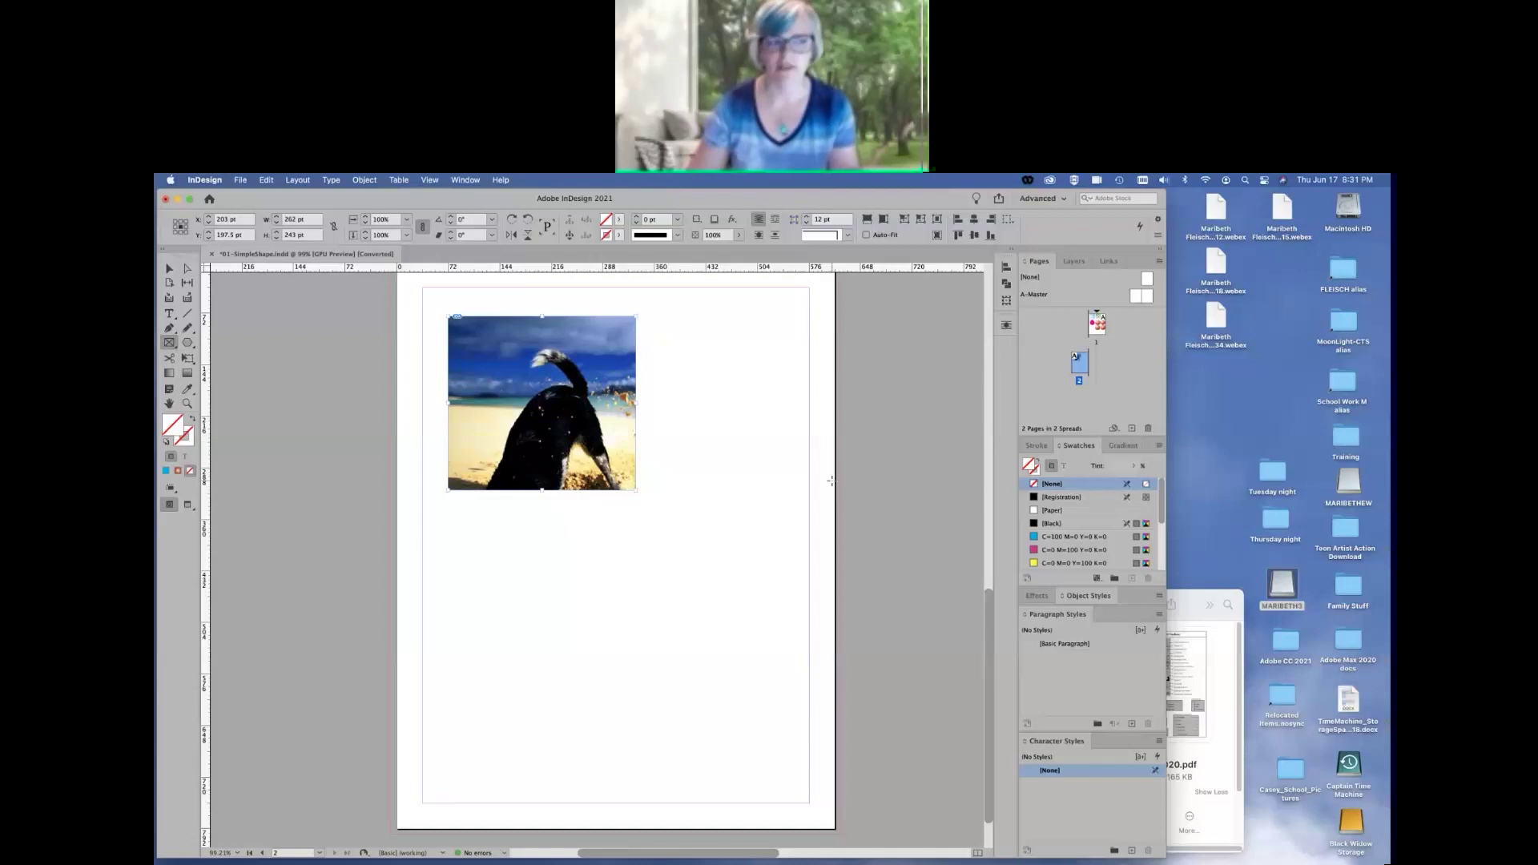
click(169, 268)
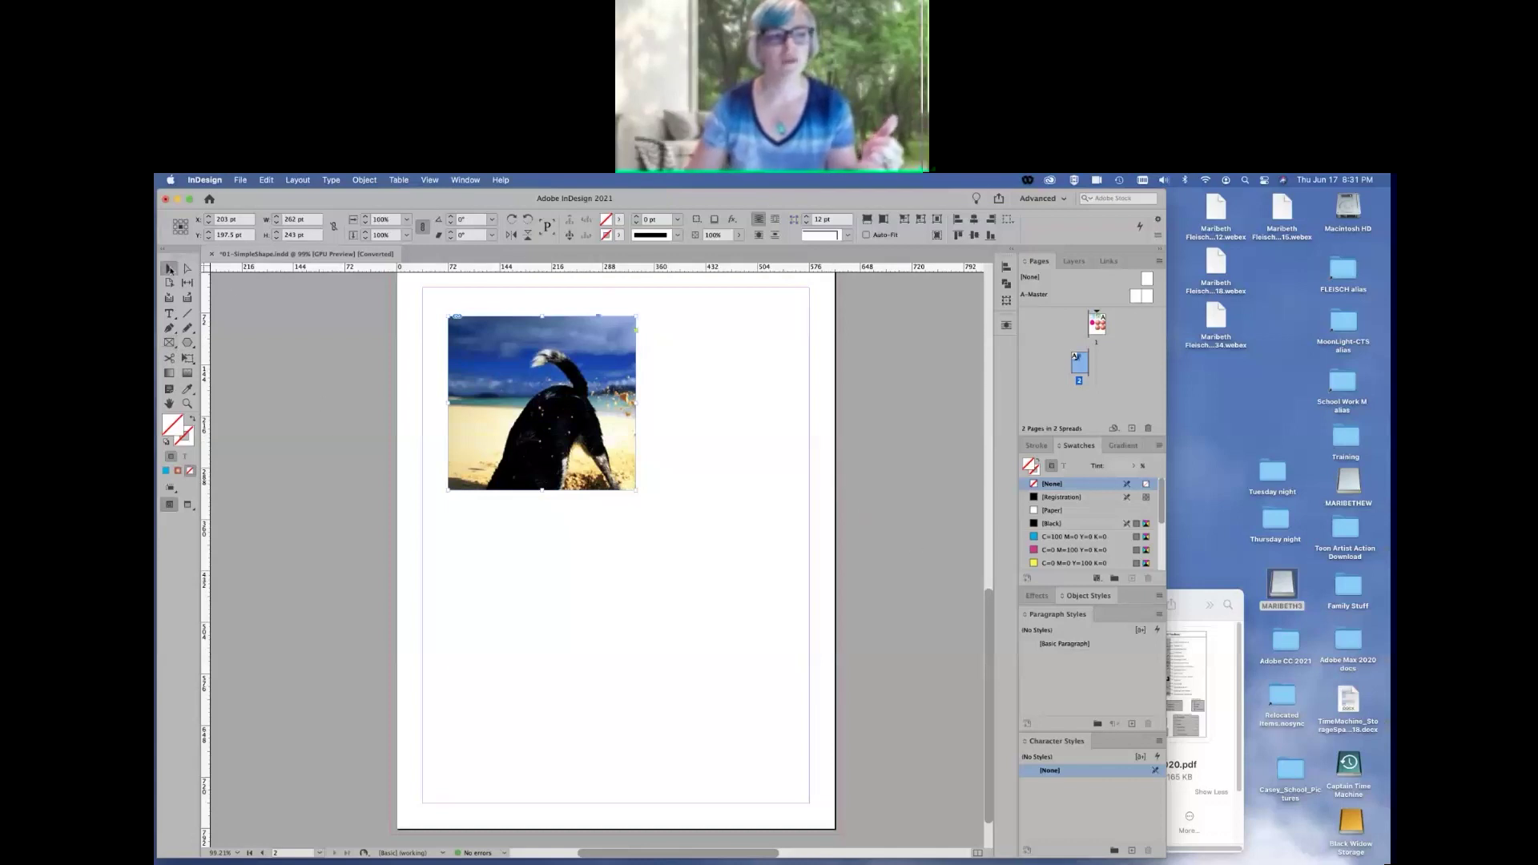
click(708, 493)
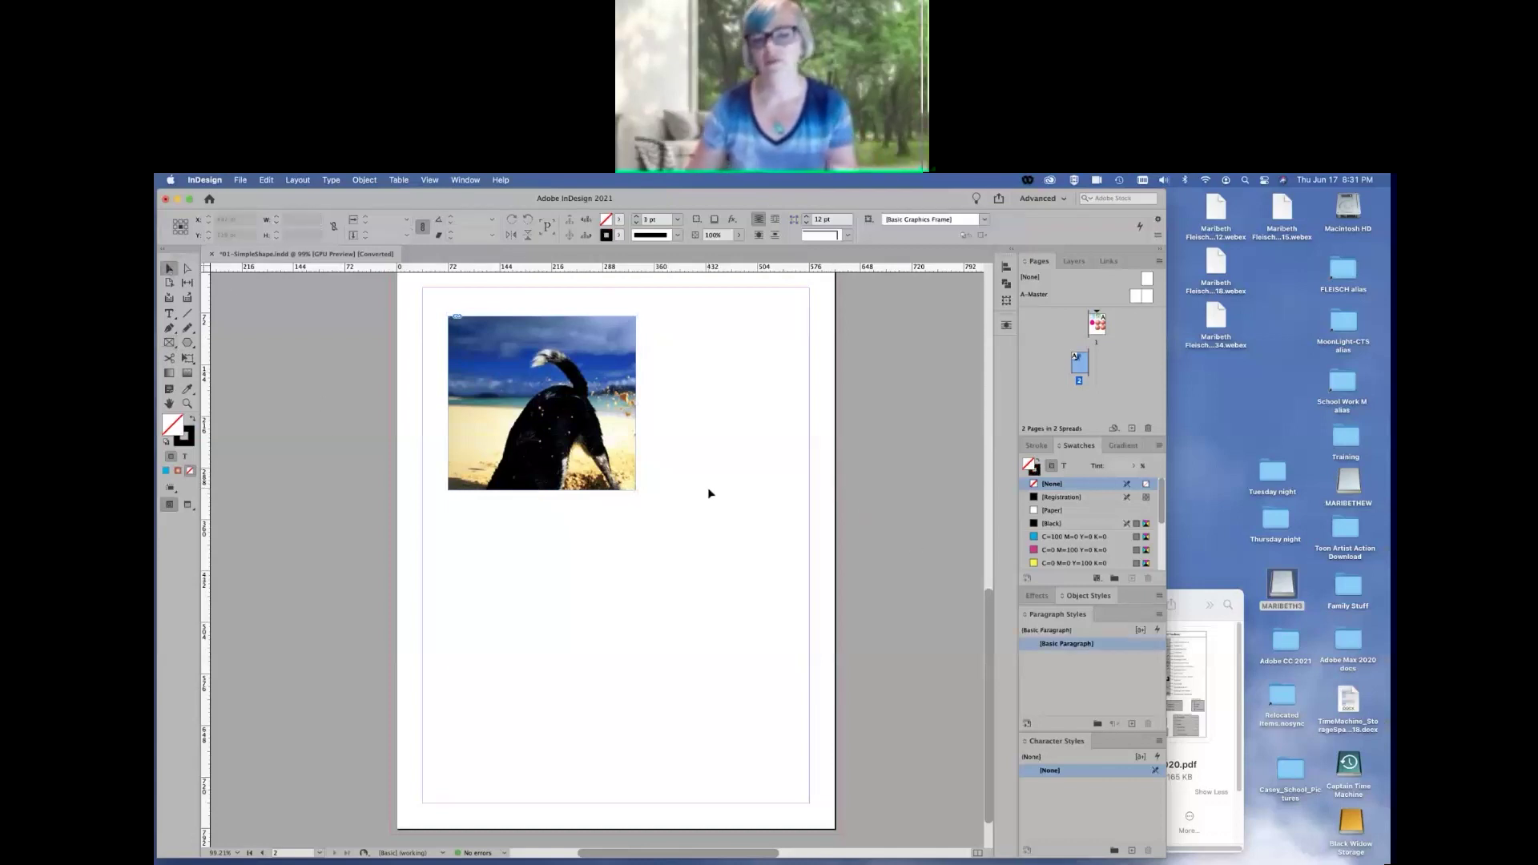